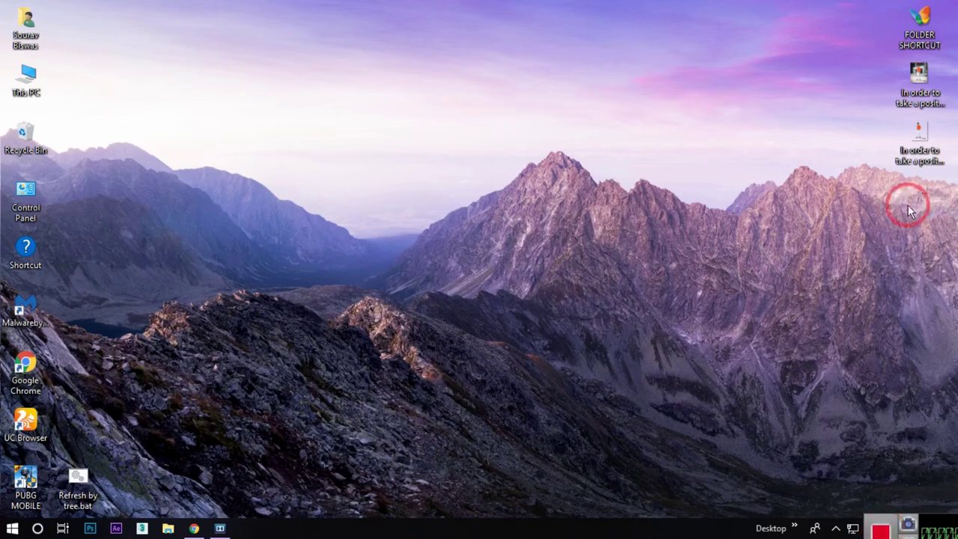
# - Refresh the Windows desktop twice from its context menu, then launch Photoshop from the taskbar
pyautogui.rightClick(861, 236)
pyautogui.rightClick(689, 203)
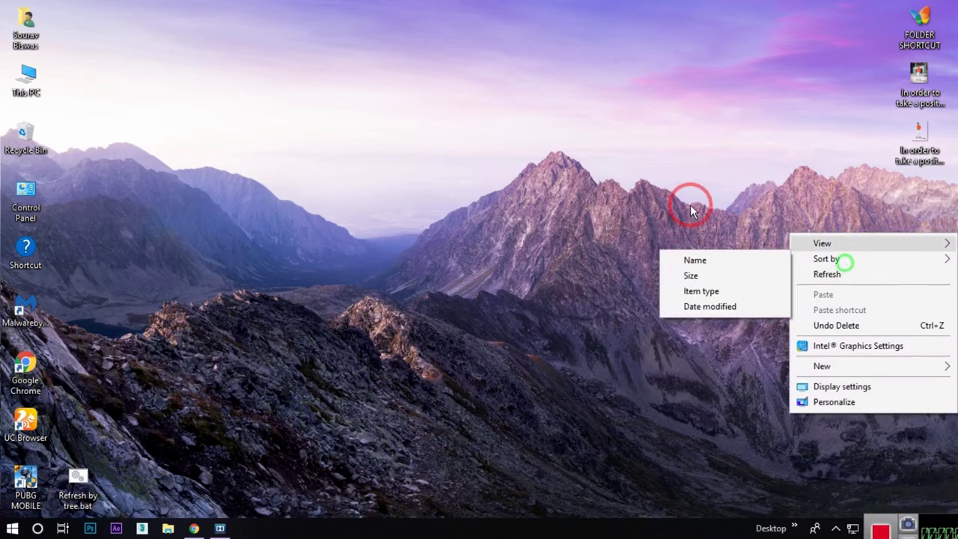
pyautogui.click(752, 247)
pyautogui.rightClick(822, 253)
pyautogui.click(863, 284)
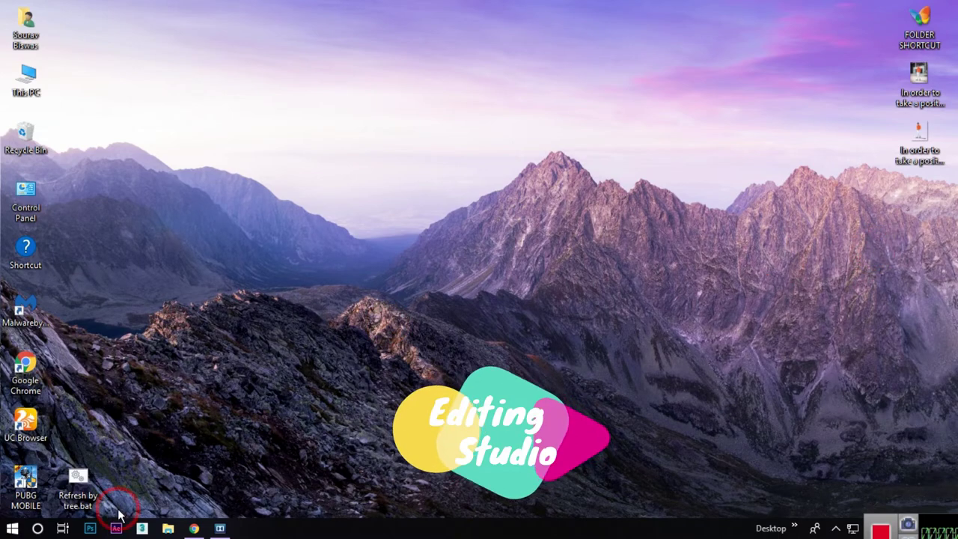
pyautogui.click(90, 529)
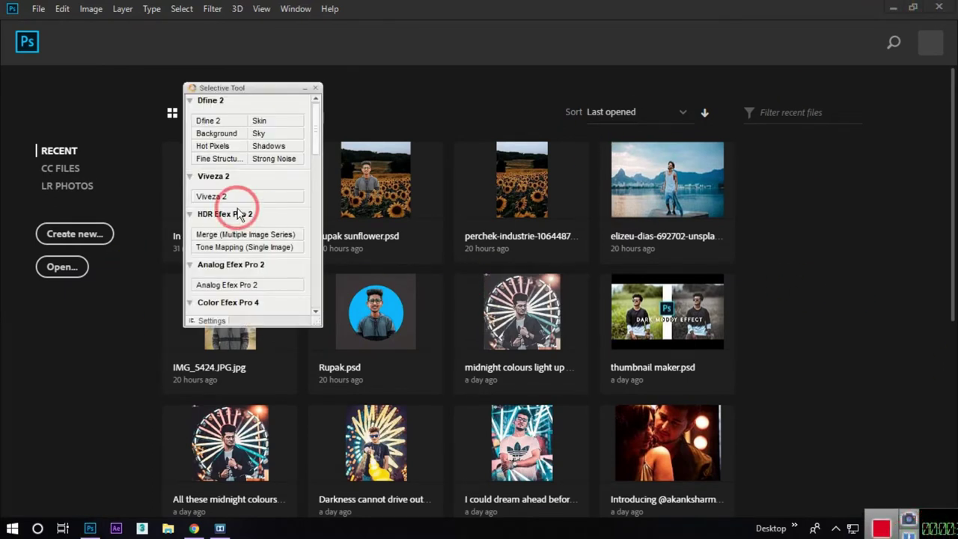
# - Create a 1200 × 1200 px, 300 ppi, 16-bit document with a white background
pyautogui.click(316, 91)
pyautogui.click(75, 234)
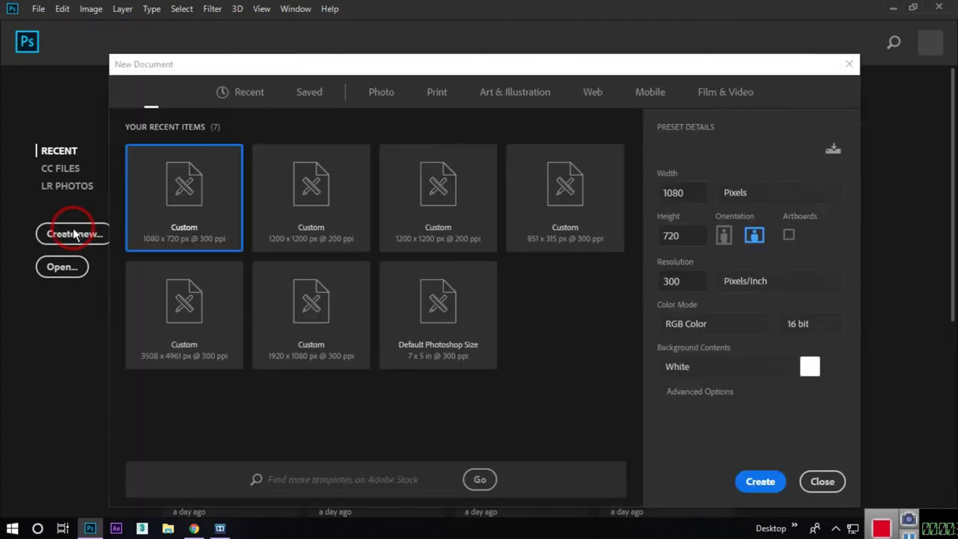
pyautogui.write('1200')
pyautogui.click(689, 236)
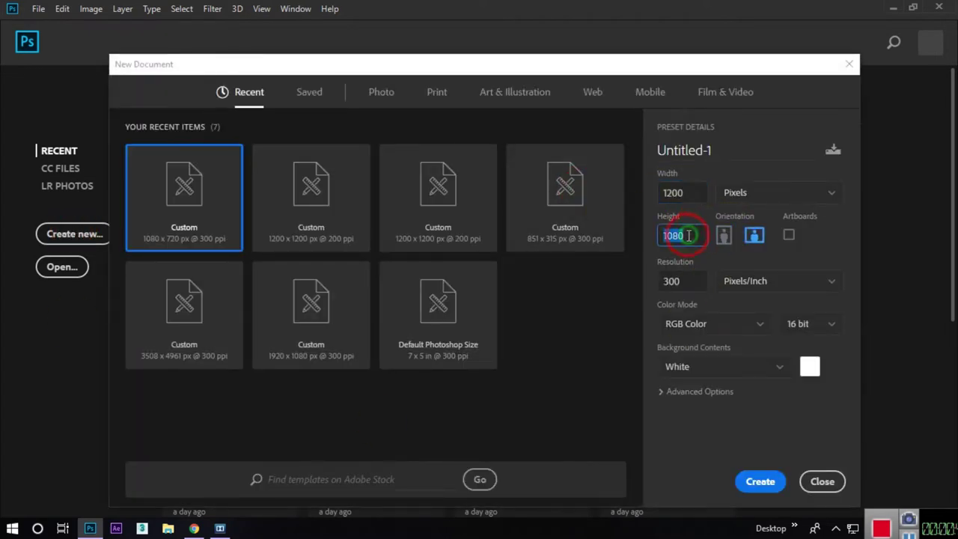
pyautogui.write('1200')
pyautogui.click(797, 330)
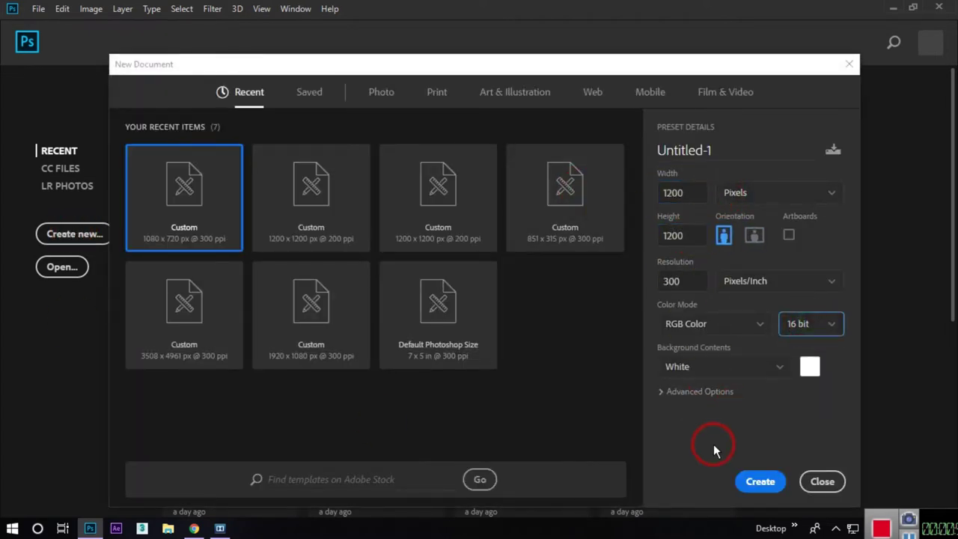
pyautogui.click(762, 482)
pyautogui.click(14, 73)
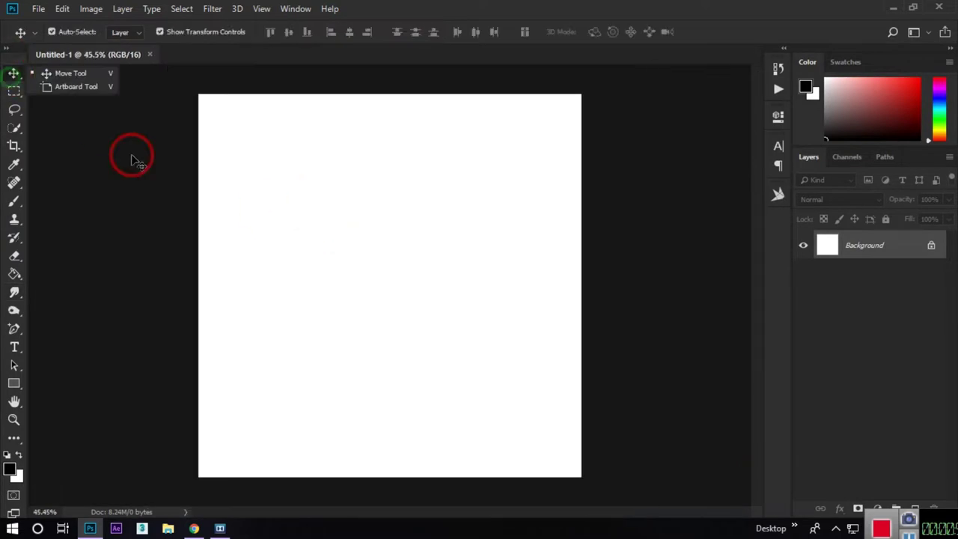
pyautogui.click(133, 158)
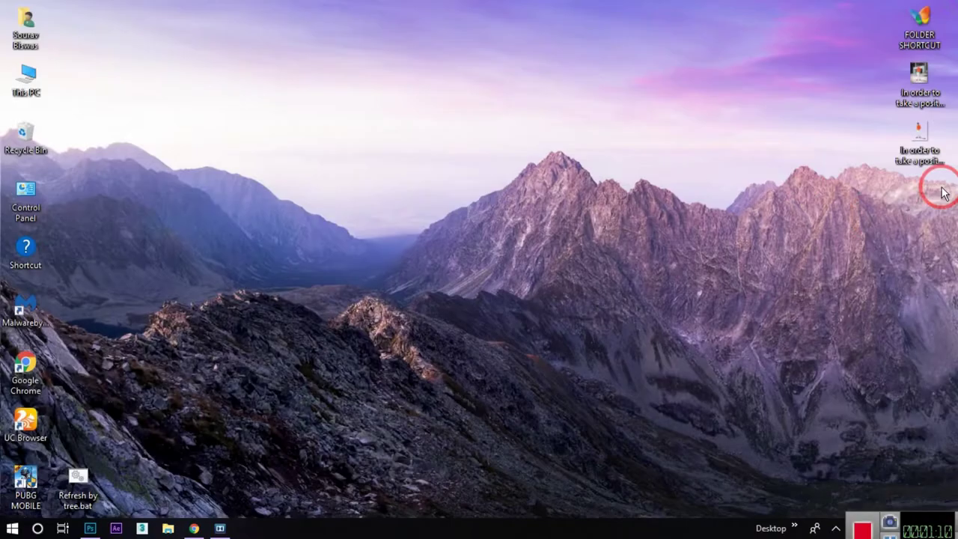
# - Open the walking man PNG, unlock its layer and drag it into Untitled-1
pyautogui.doubleClick(921, 135)
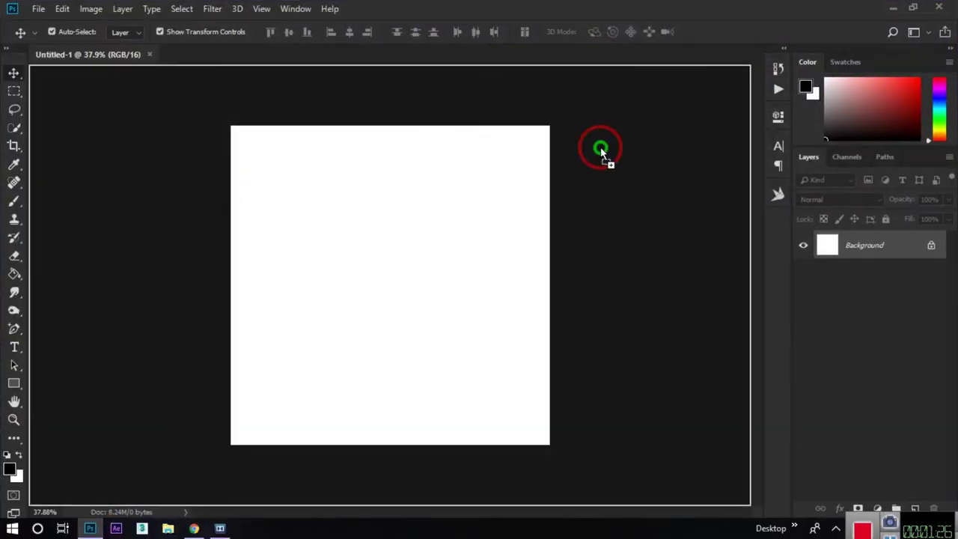
pyautogui.click(97, 54)
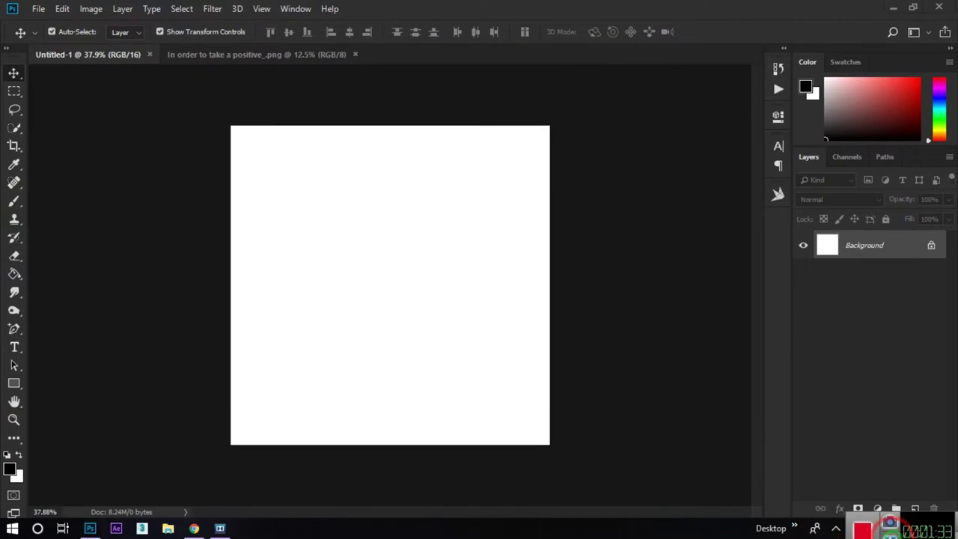
pyautogui.click(932, 247)
pyautogui.click(324, 56)
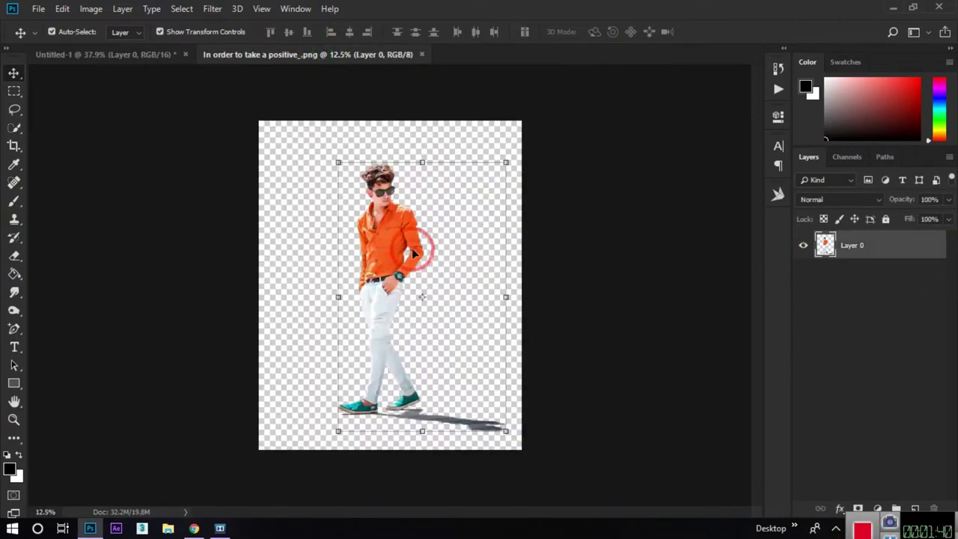
pyautogui.moveTo(412, 248); pyautogui.dragTo(448, 293)
pyautogui.press('Return')
# - Scale the walking man down and move him toward the canvas centre
pyautogui.hotkey('ctrl', '-')
pyautogui.hotkey('ctrl', '-')
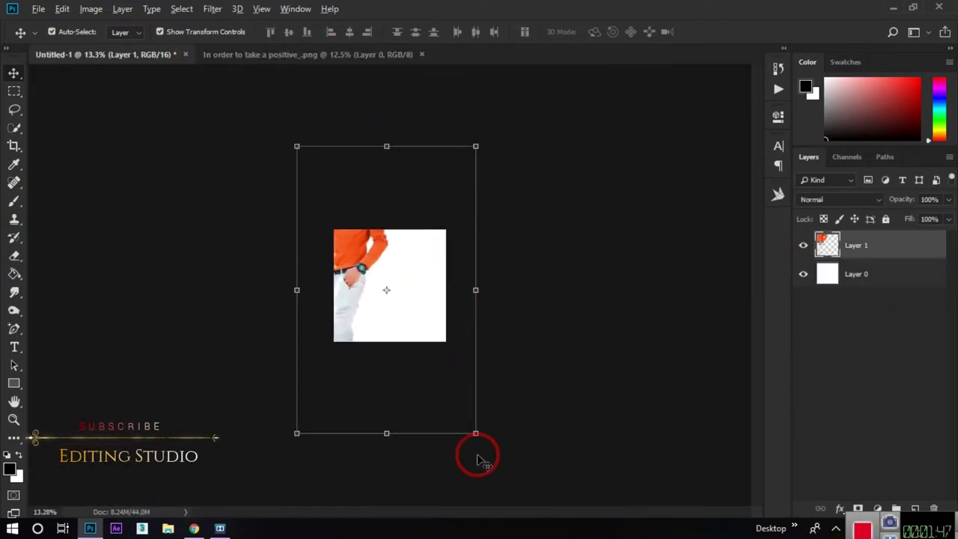
pyautogui.moveTo(473, 437); pyautogui.dragTo(367, 321)
pyautogui.press('Return')
pyautogui.hotkey('ctrl', '+')
pyautogui.hotkey('ctrl', '+')
pyautogui.hotkey('ctrl', '+')
pyautogui.hotkey('ctrl', '+')
pyautogui.scroll(-1, 379, 358)
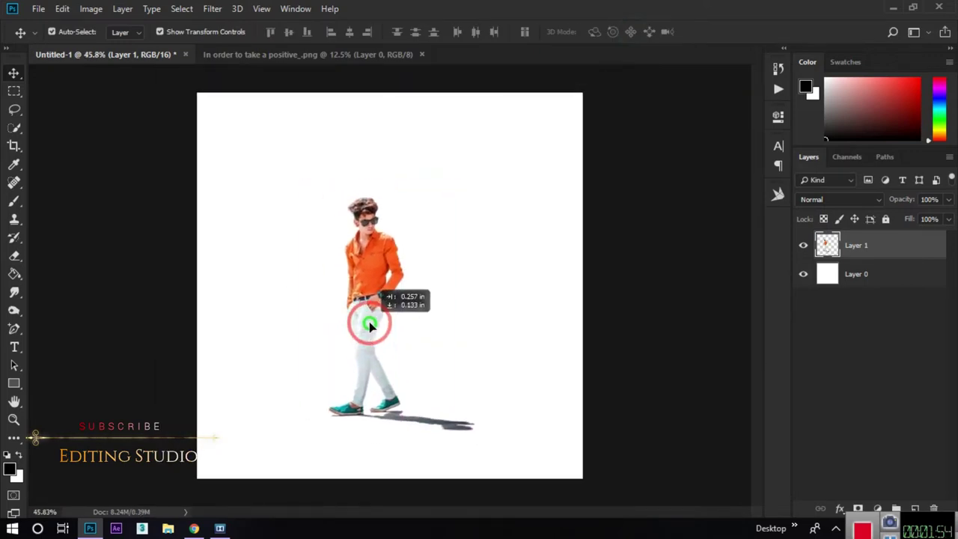
pyautogui.moveTo(474, 434); pyautogui.dragTo(465, 423)
pyautogui.click(633, 31)
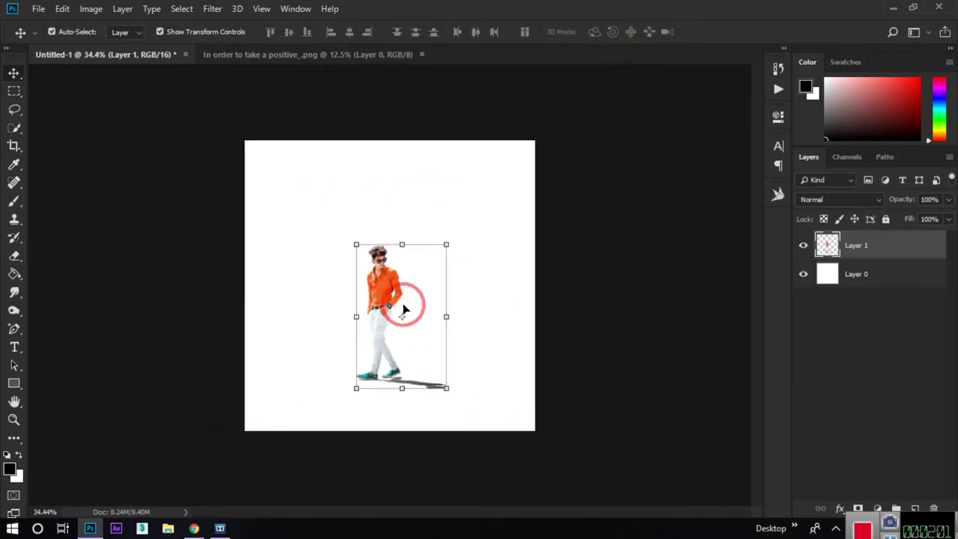
pyautogui.moveTo(402, 310); pyautogui.dragTo(375, 285)
pyautogui.scroll(5, 406, 396)
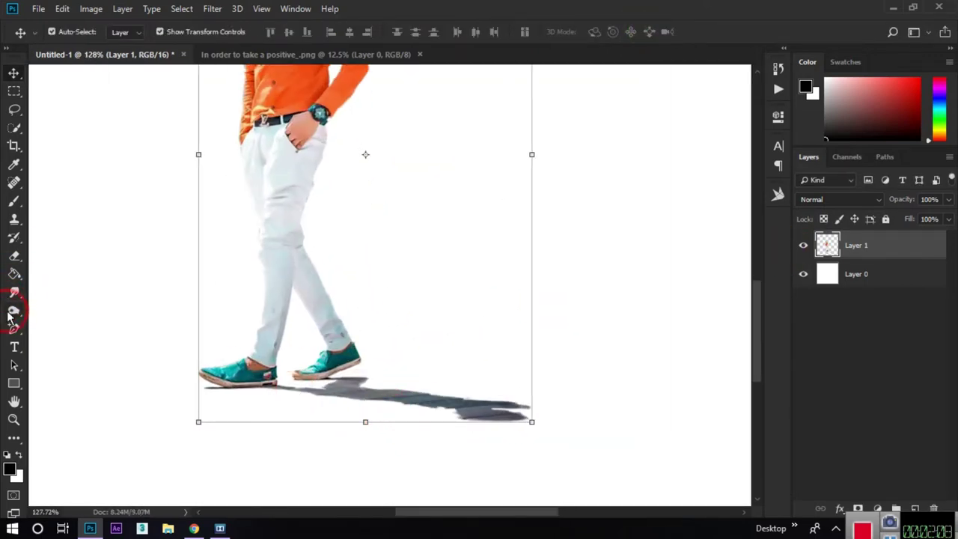
# - Zoom in and brush a Quick Selection over the shadow beneath the shoes
pyautogui.click(13, 292)
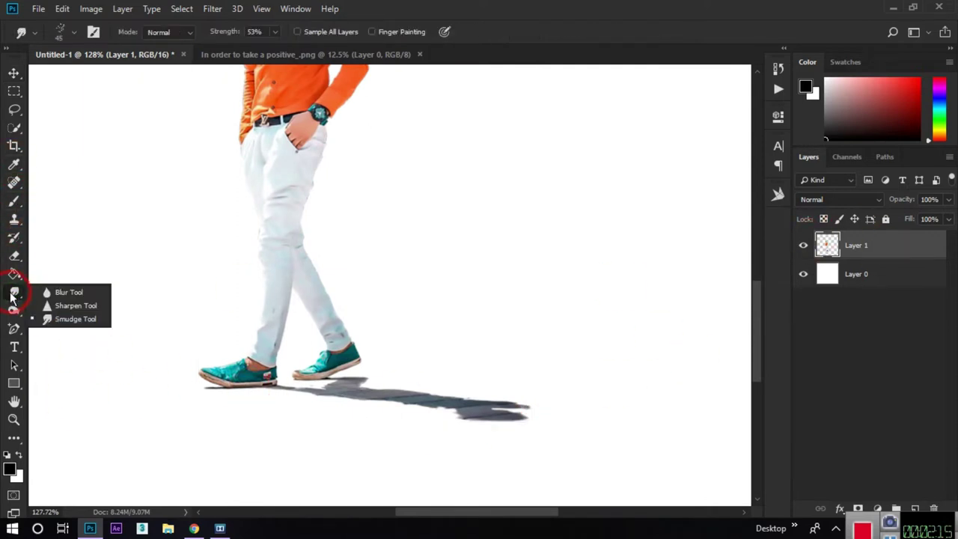
pyautogui.click(15, 132)
pyautogui.scroll(1, 365, 410)
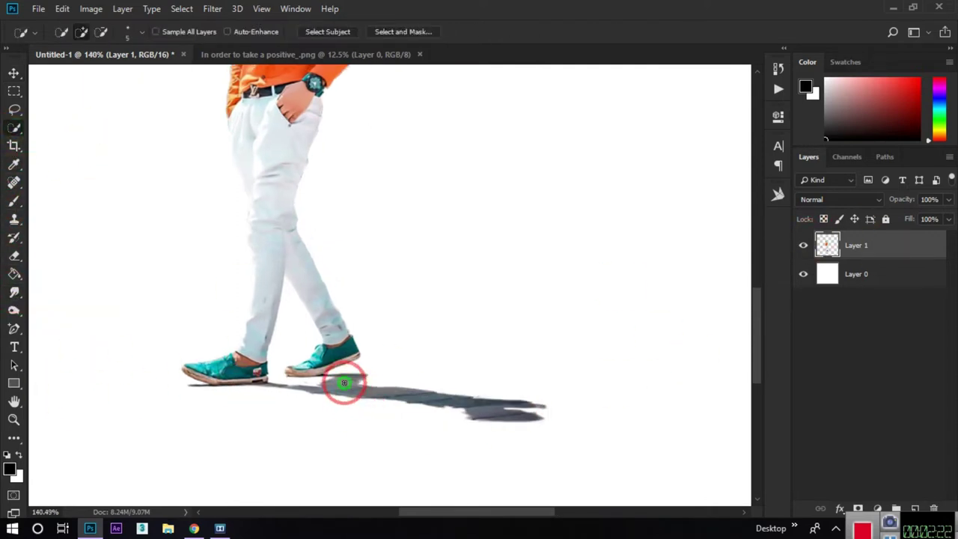
pyautogui.scroll(10, 307, 383)
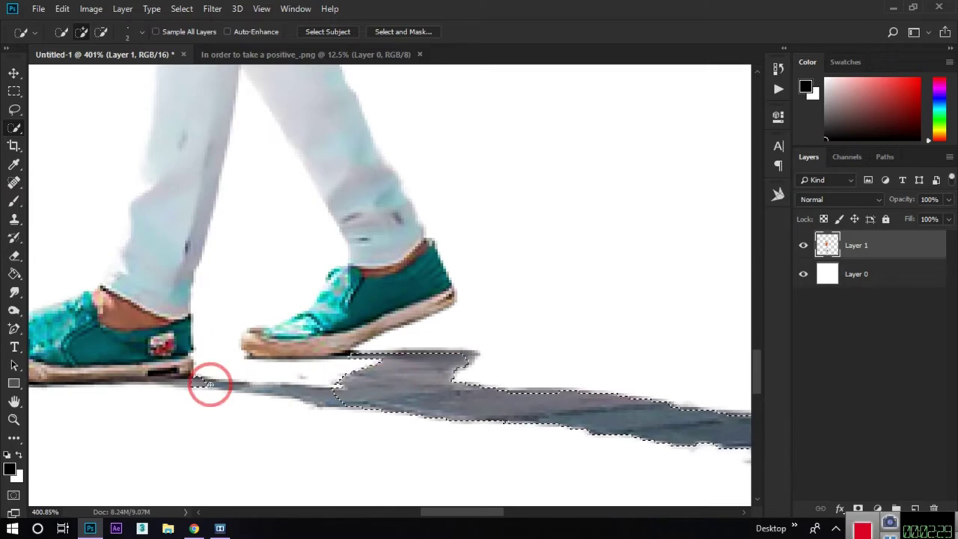
pyautogui.hscroll(-3, 225, 387)
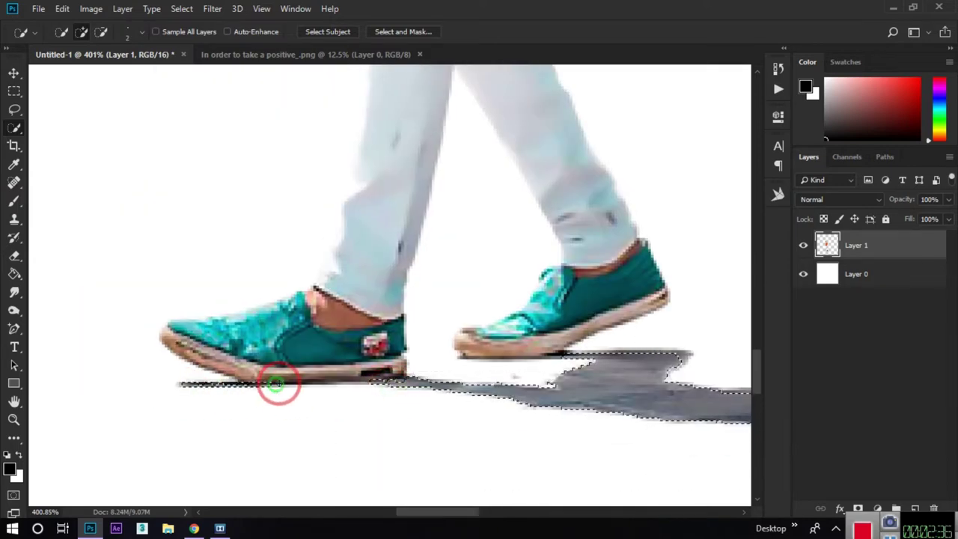
pyautogui.moveTo(355, 387); pyautogui.dragTo(327, 382)
pyautogui.moveTo(387, 377); pyautogui.dragTo(220, 387)
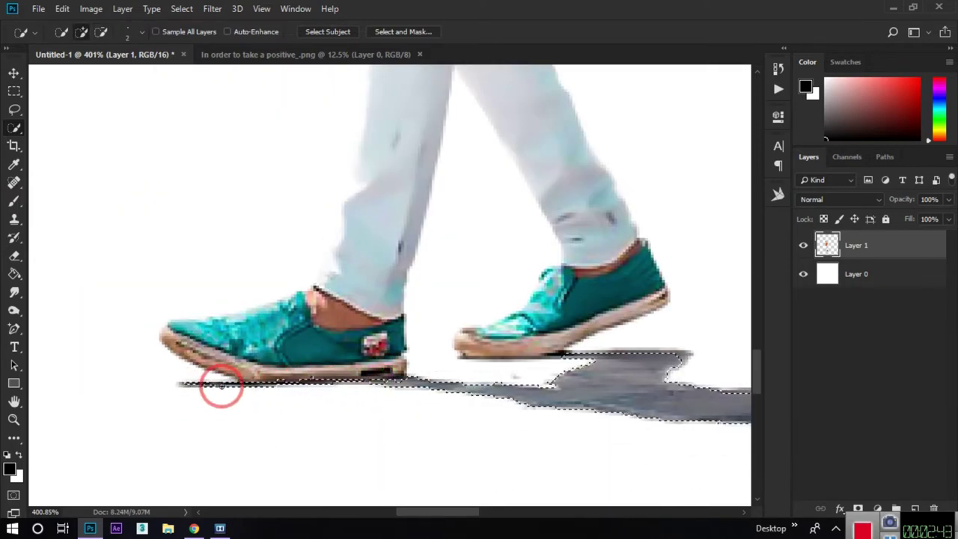
# - Refine the shadow selection to exclude the shoe soles, discarding a stray empty layer
pyautogui.hscroll(3, 457, 389)
pyautogui.moveTo(336, 364)
pyautogui.mouseDown()
pyautogui.moveTo(322, 342)
pyautogui.moveTo(266, 332)
pyautogui.mouseUp()
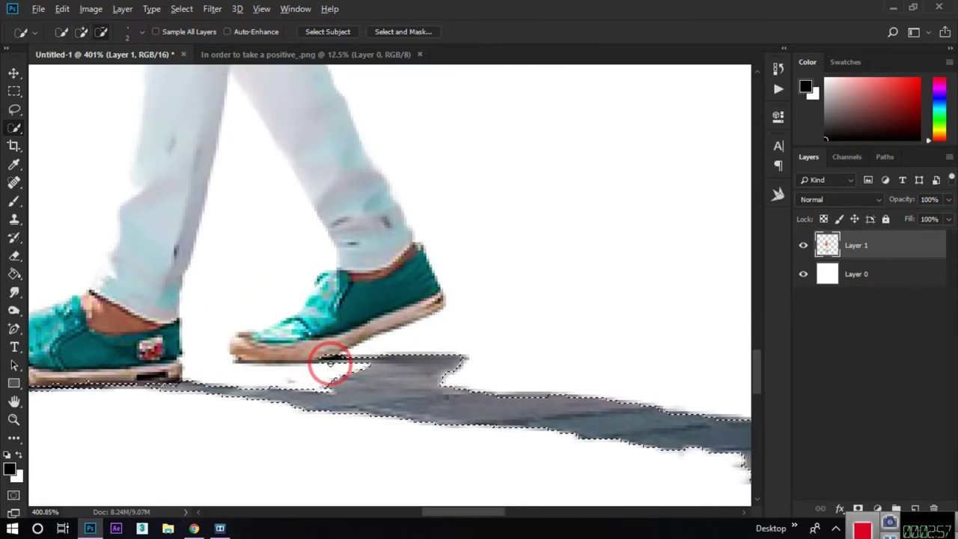
pyautogui.scroll(-2, 332, 364)
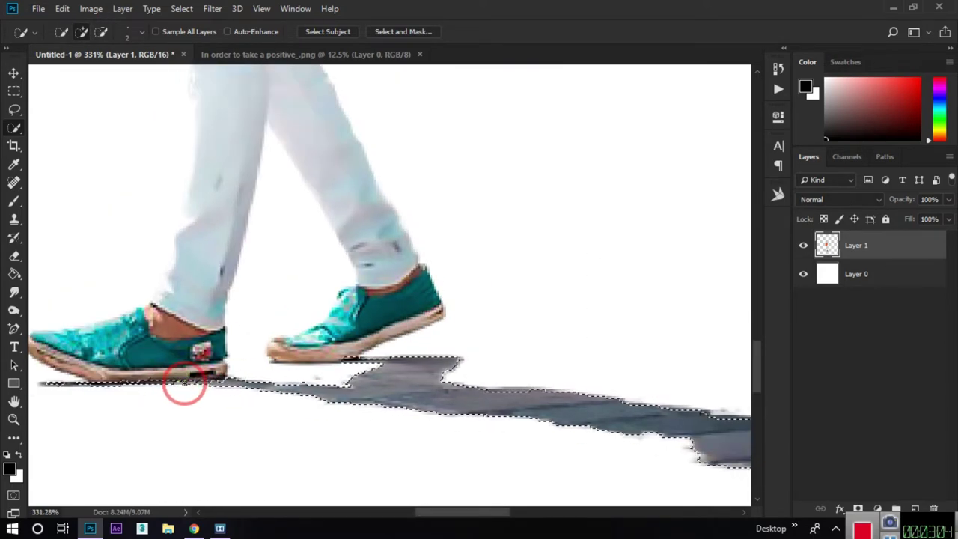
pyautogui.hscroll(3, 438, 336)
pyautogui.moveTo(439, 352)
pyautogui.mouseDown()
pyautogui.moveTo(485, 417)
pyautogui.moveTo(178, 381)
pyautogui.mouseUp()
pyautogui.scroll(-3, 183, 382)
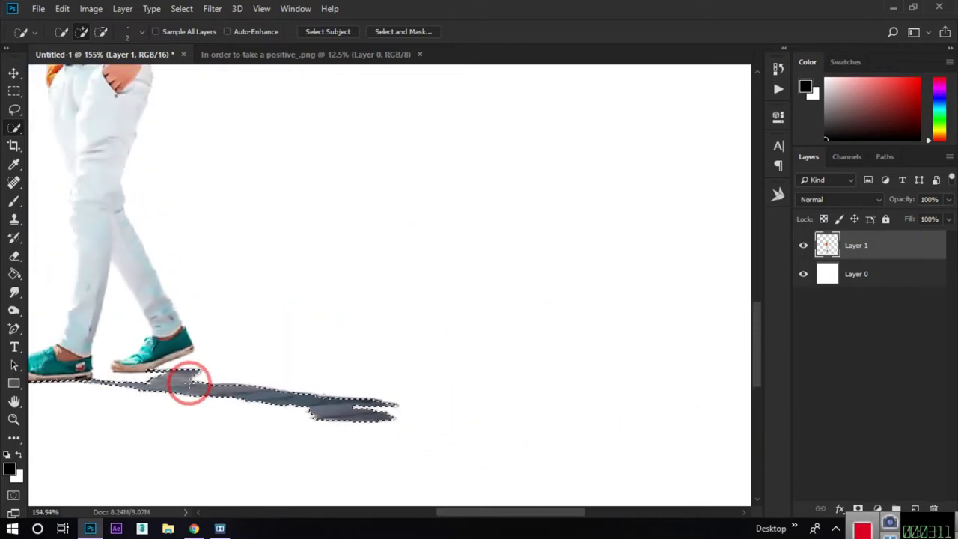
pyautogui.click(915, 506)
pyautogui.click(933, 509)
pyautogui.click(424, 208)
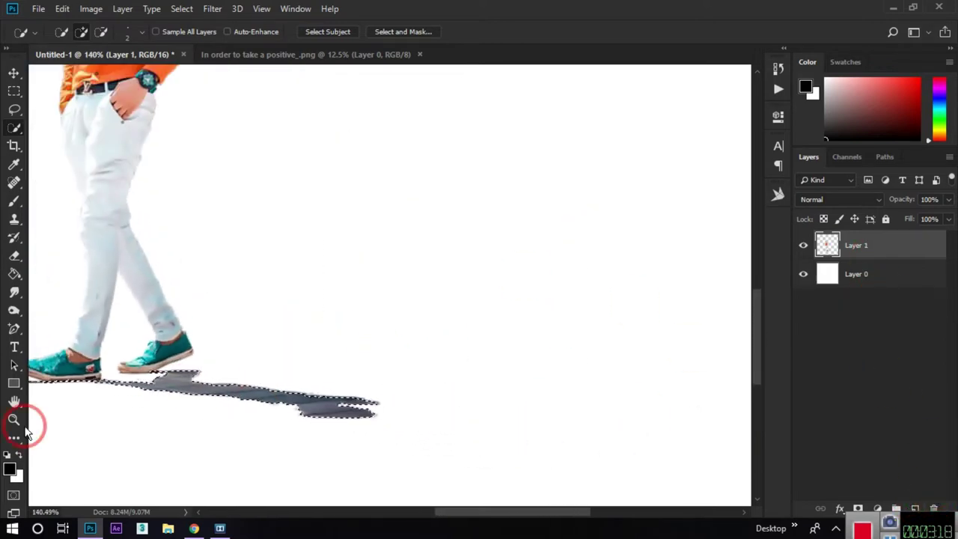
pyautogui.hotkey('ctrl', 'z')
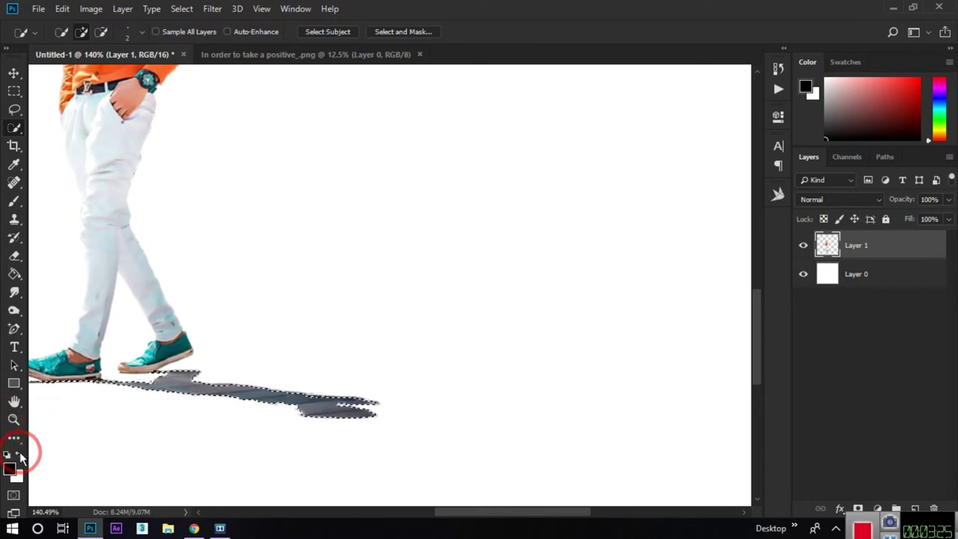
# - Fill the shadow selection with solid black and switch to the Smudge tool
pyautogui.click(20, 454)
pyautogui.hotkey('ctrl', 'BackSpace')
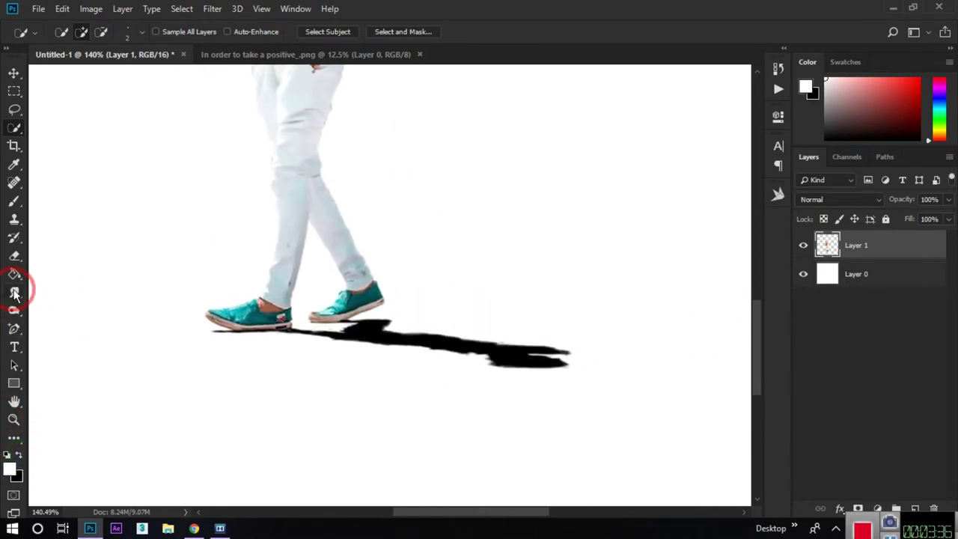
pyautogui.click(14, 292)
pyautogui.click(75, 295)
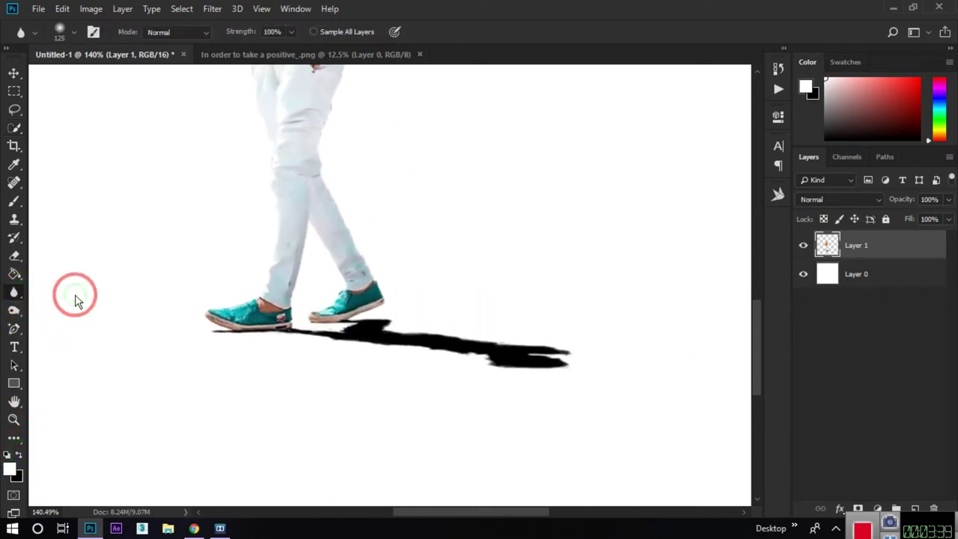
pyautogui.moveTo(545, 342); pyautogui.dragTo(299, 370)
pyautogui.click(14, 293)
pyautogui.click(75, 312)
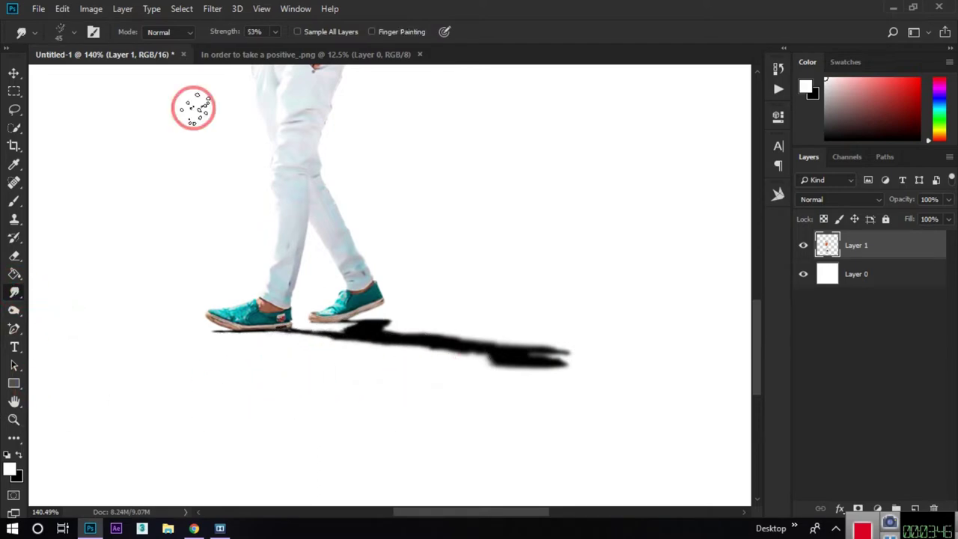
# - Pick a larger soft brush and smudge the shadow out rightward from the shoes
pyautogui.click(60, 31)
pyautogui.doubleClick(140, 289)
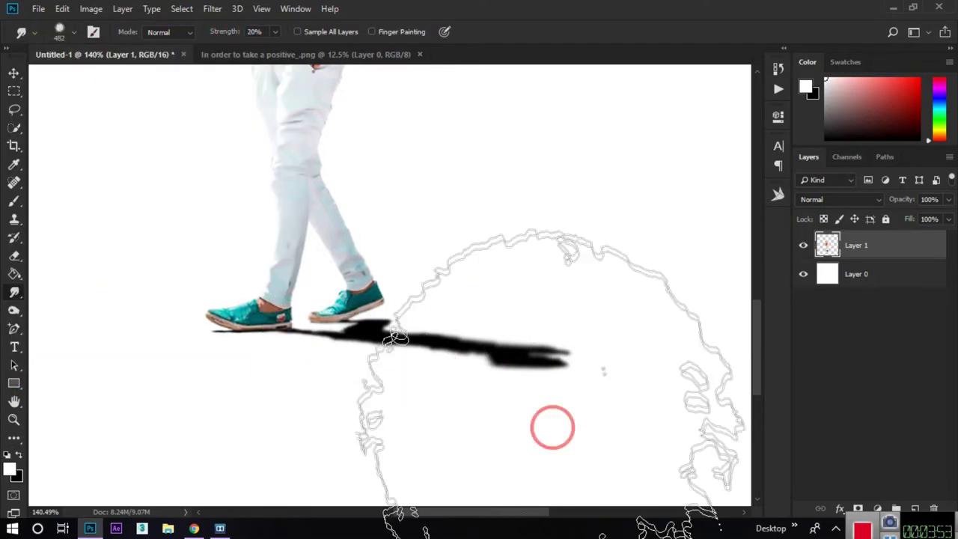
pyautogui.scroll(3, 509, 332)
pyautogui.moveTo(560, 383)
pyautogui.mouseDown()
pyautogui.moveTo(492, 384)
pyautogui.moveTo(439, 370)
pyautogui.moveTo(528, 398)
pyautogui.moveTo(367, 349)
pyautogui.moveTo(375, 321)
pyautogui.moveTo(300, 315)
pyautogui.moveTo(261, 353)
pyautogui.moveTo(409, 364)
pyautogui.moveTo(532, 390)
pyautogui.mouseUp()
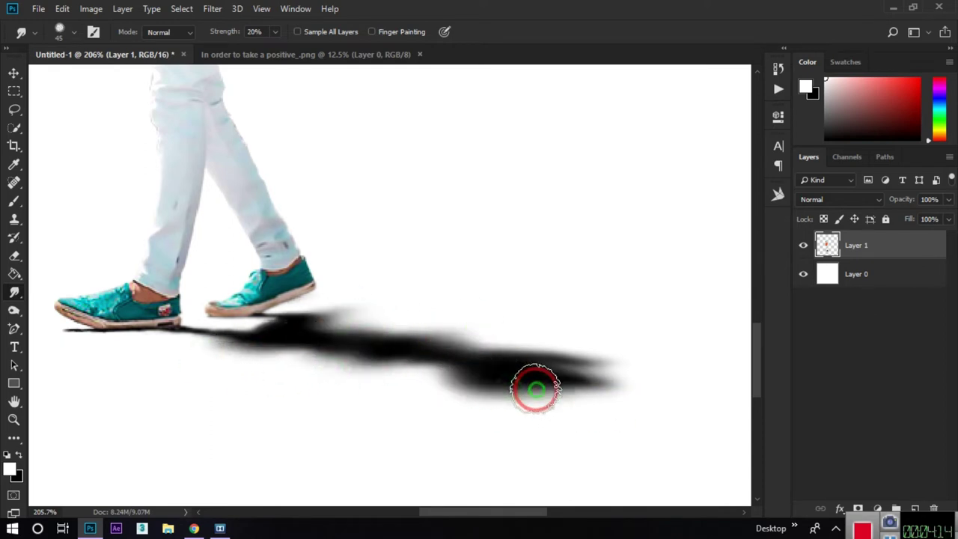
pyautogui.scroll(2, 186, 349)
pyautogui.moveTo(187, 349)
pyautogui.mouseDown()
pyautogui.moveTo(346, 349)
pyautogui.moveTo(199, 360)
pyautogui.mouseUp()
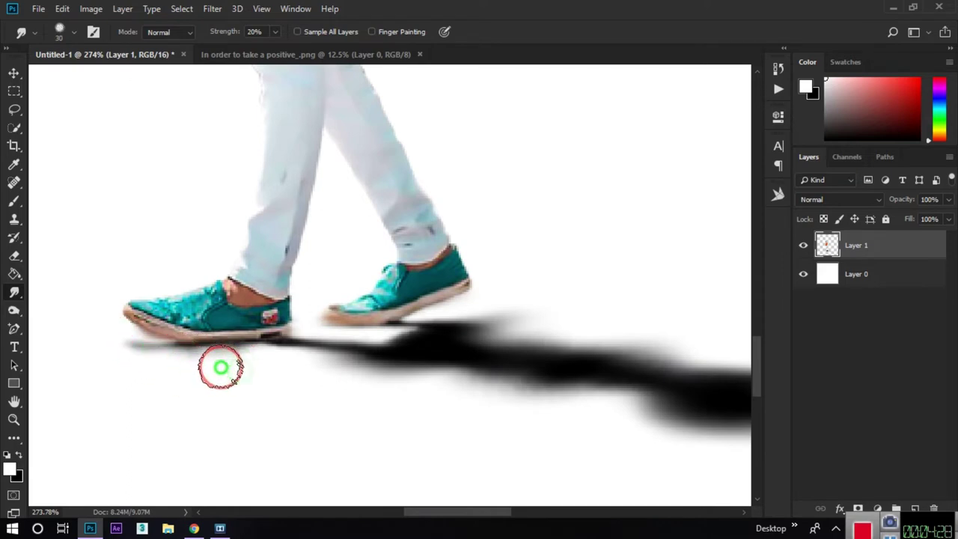
pyautogui.moveTo(259, 366); pyautogui.dragTo(306, 372)
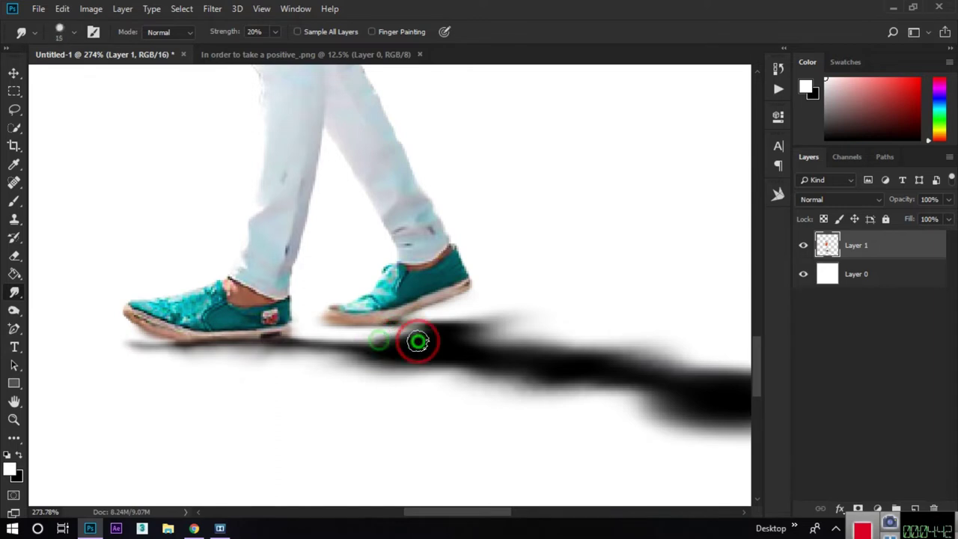
pyautogui.moveTo(418, 341); pyautogui.dragTo(354, 319)
# - Resize the smudge brush and soften the shadow's far right end
pyautogui.scroll(-3, 441, 343)
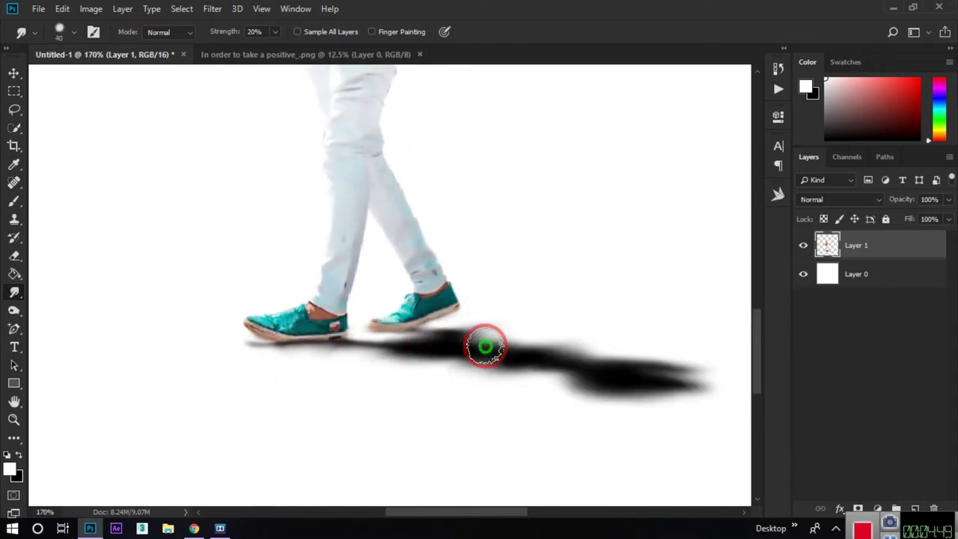
pyautogui.moveTo(484, 342)
pyautogui.mouseDown()
pyautogui.moveTo(669, 394)
pyautogui.moveTo(680, 388)
pyautogui.mouseUp()
pyautogui.scroll(-5, 680, 388)
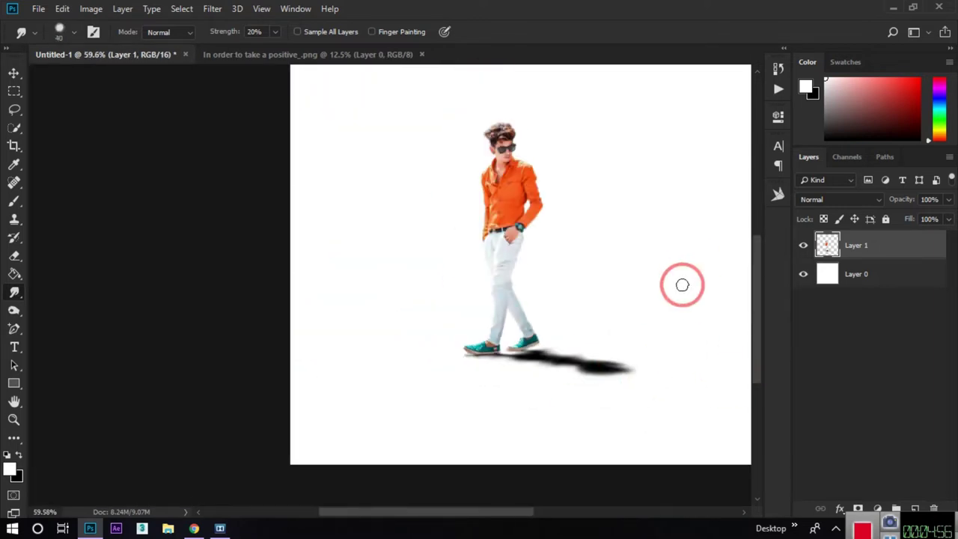
pyautogui.scroll(3, 674, 352)
pyautogui.moveTo(642, 358); pyautogui.dragTo(581, 345)
pyautogui.scroll(-2, 496, 334)
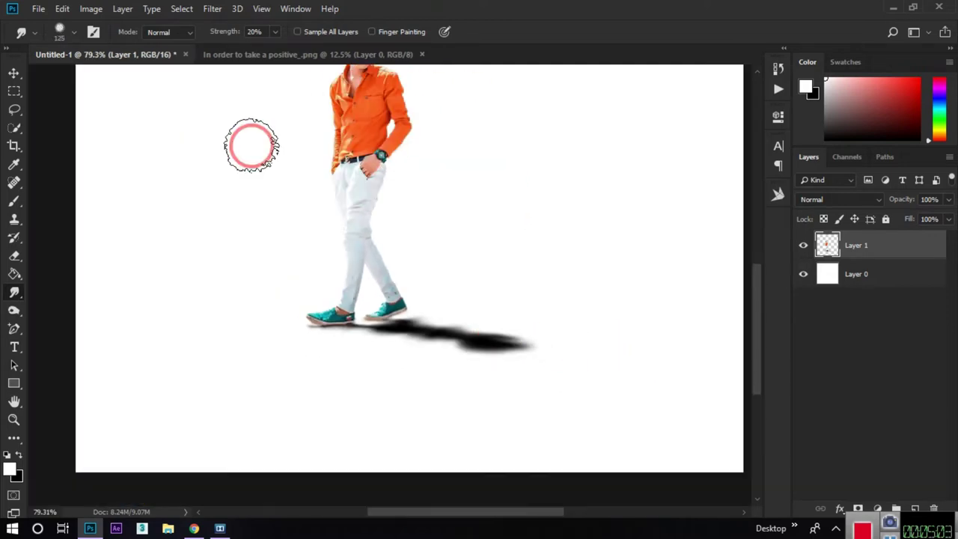
pyautogui.moveTo(228, 31); pyautogui.dragTo(238, 31)
pyautogui.press('[')
pyautogui.press('[')
pyautogui.press('[')
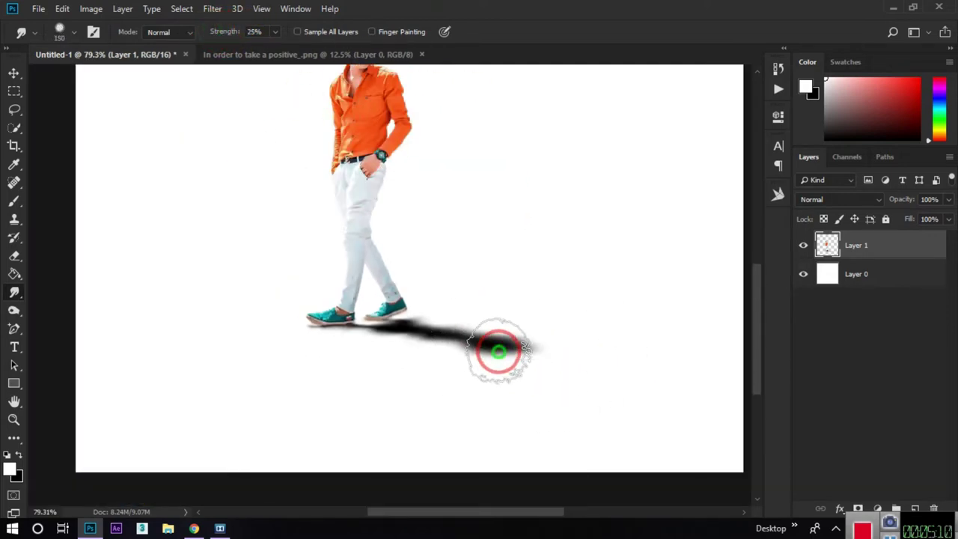
pyautogui.moveTo(496, 349)
pyautogui.mouseDown()
pyautogui.moveTo(517, 342)
pyautogui.moveTo(499, 375)
pyautogui.moveTo(547, 347)
pyautogui.moveTo(407, 328)
pyautogui.moveTo(423, 349)
pyautogui.moveTo(455, 325)
pyautogui.moveTo(457, 334)
pyautogui.mouseUp()
pyautogui.press('[')
pyautogui.press('[')
pyautogui.press('[')
pyautogui.scroll(3, 450, 349)
pyautogui.scroll(-3, 445, 329)
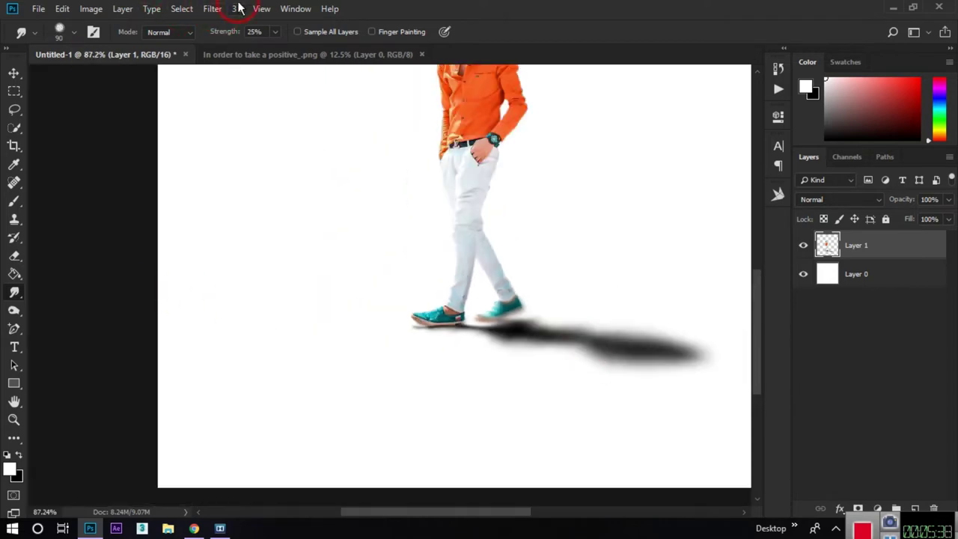
# - Switch to the Eraser, enlarge it and lighten the shadow near the feet
pyautogui.click(60, 292)
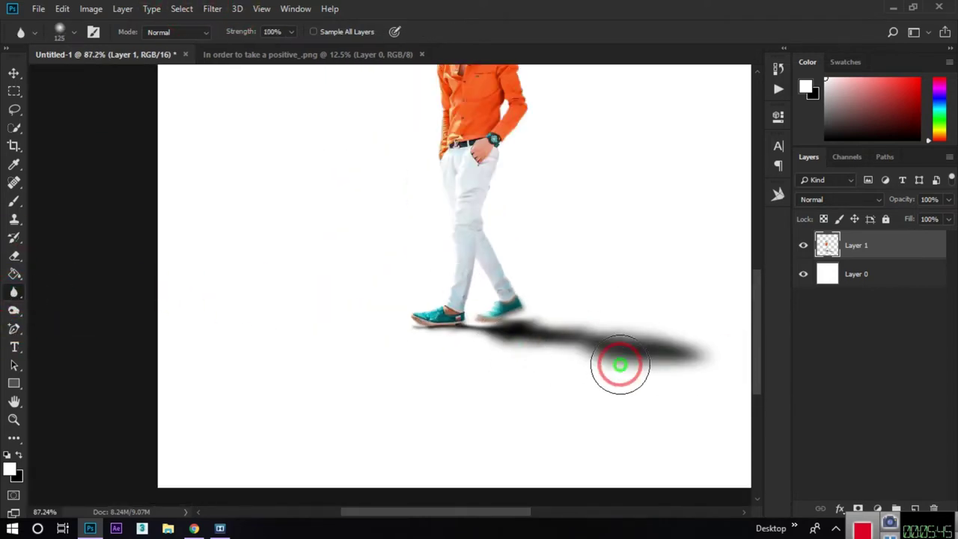
pyautogui.click(15, 258)
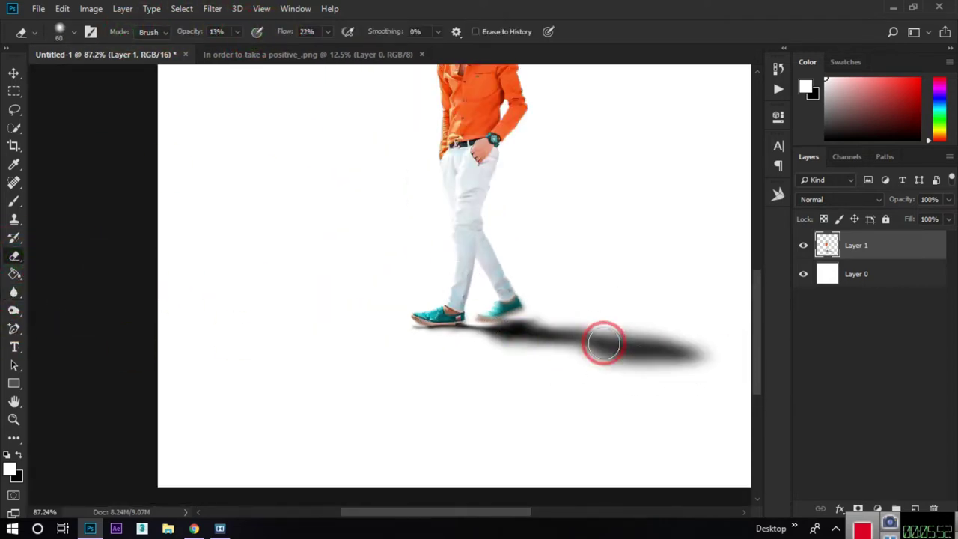
pyautogui.moveTo(604, 343); pyautogui.dragTo(468, 298)
pyautogui.press(']')
pyautogui.press(']')
pyautogui.press(']')
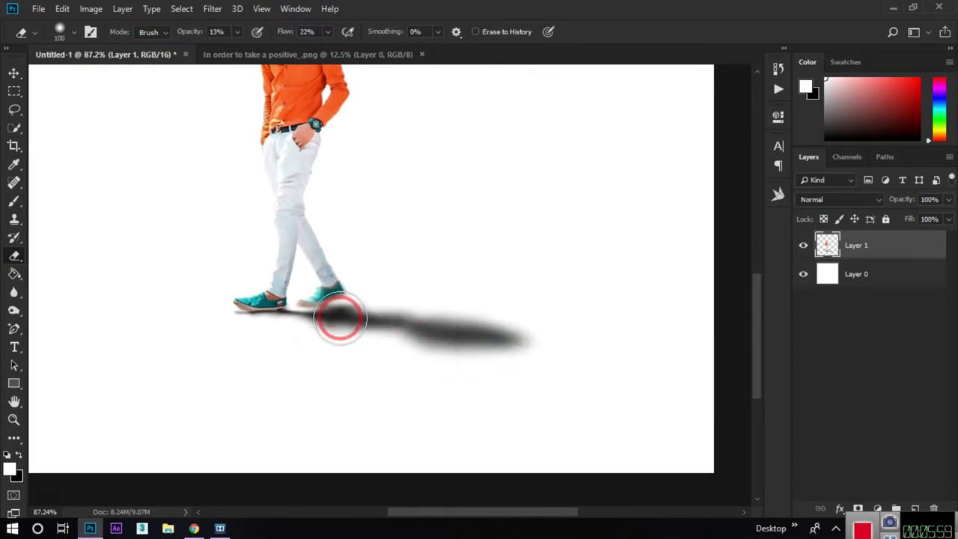
pyautogui.moveTo(340, 319)
pyautogui.mouseDown()
pyautogui.moveTo(310, 327)
pyautogui.moveTo(492, 336)
pyautogui.moveTo(434, 349)
pyautogui.moveTo(354, 300)
pyautogui.mouseUp()
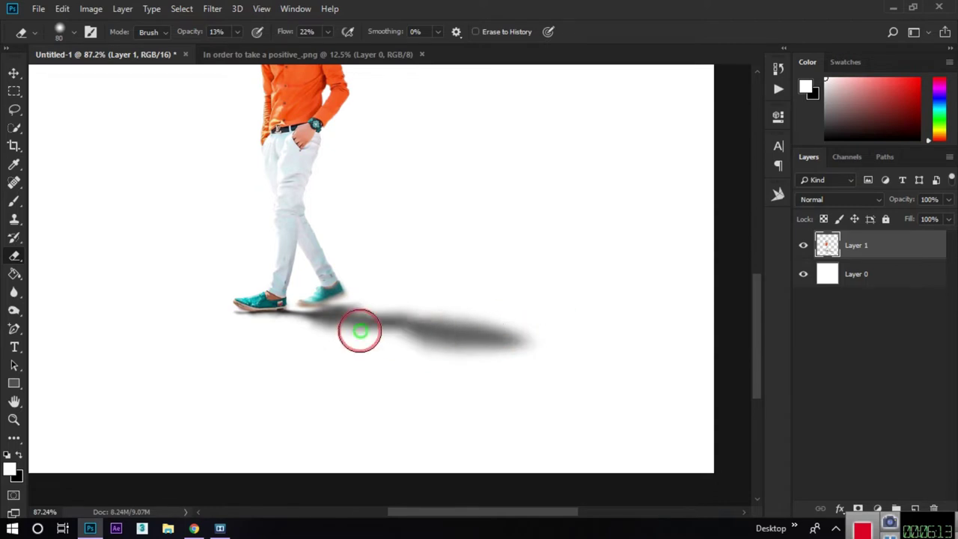
# - Enlarge the eraser further and broadly fade the whole shadow to light grey
pyautogui.scroll(-5, 359, 331)
pyautogui.press(']')
pyautogui.scroll(3, 419, 404)
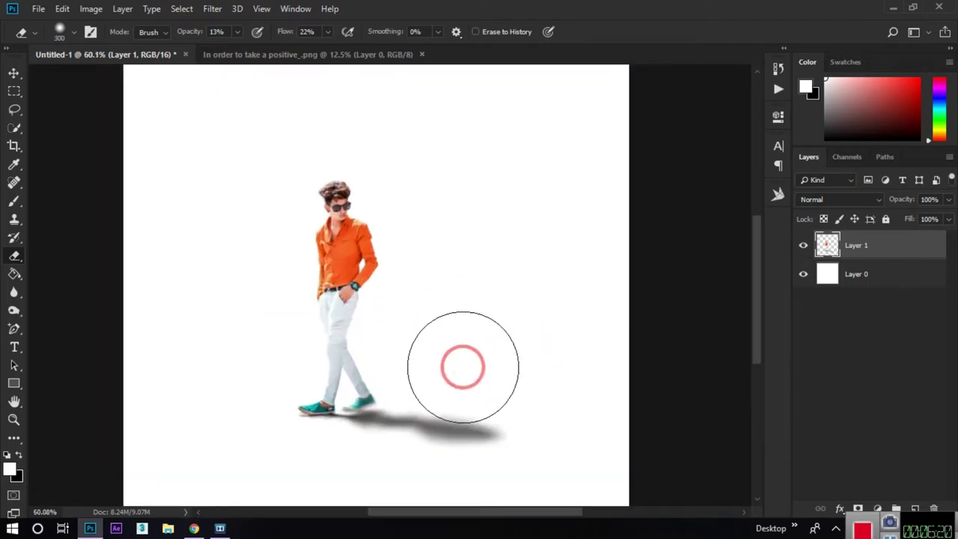
pyautogui.scroll(-3, 463, 405)
pyautogui.moveTo(439, 370); pyautogui.dragTo(406, 381)
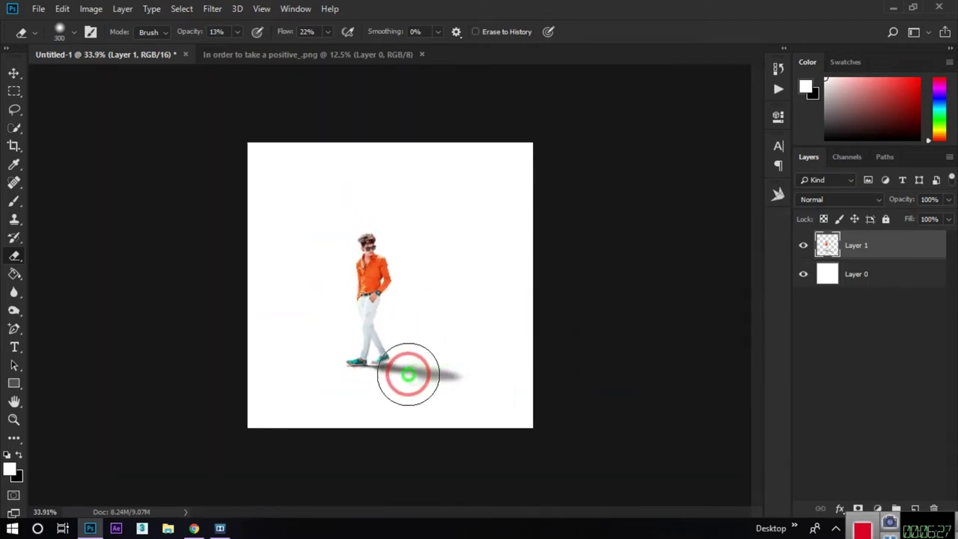
pyautogui.scroll(3, 449, 285)
pyautogui.scroll(-3, 524, 217)
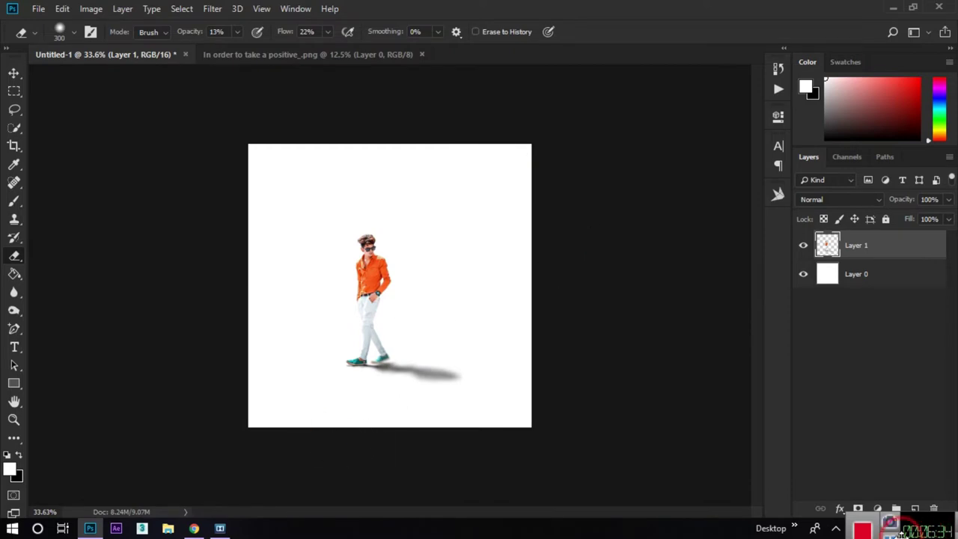
pyautogui.click(14, 346)
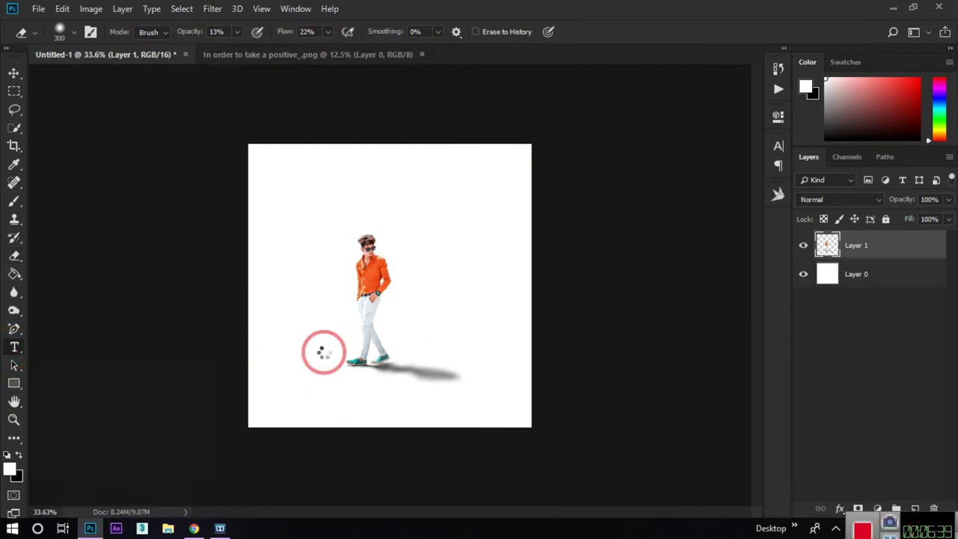
# - Type the first name left of the figure and size it at 24 pt
pyautogui.click(276, 363)
pyautogui.write('P')
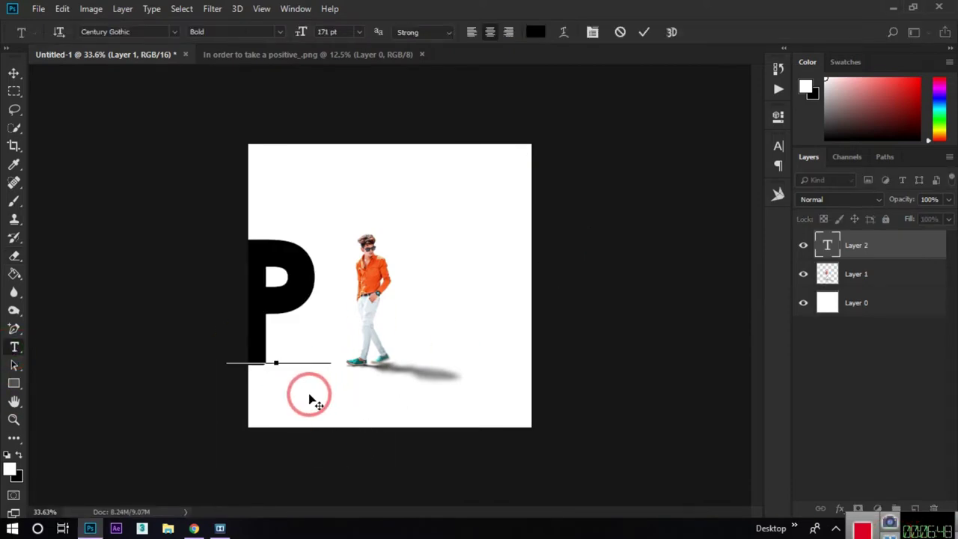
pyautogui.doubleClick(832, 251)
pyautogui.click(779, 116)
pyautogui.moveTo(575, 243); pyautogui.dragTo(470, 274)
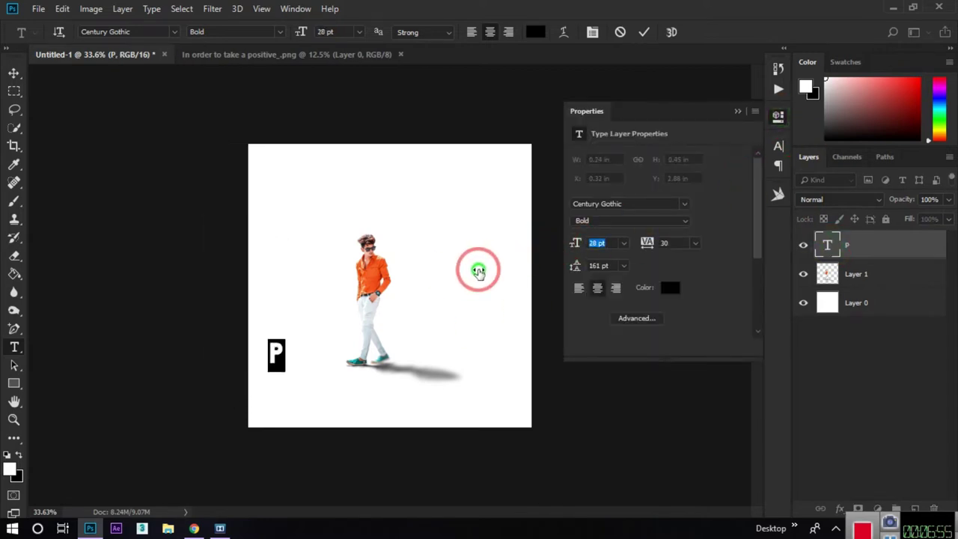
pyautogui.click(738, 111)
pyautogui.moveTo(279, 356); pyautogui.dragTo(378, 344)
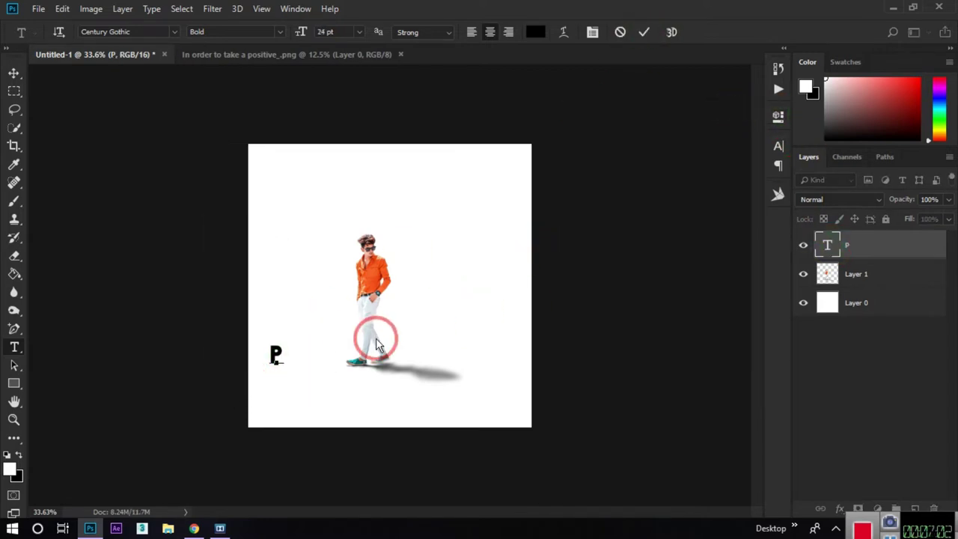
pyautogui.click(663, 81)
# - Move the text below the feet and add the surname on a second line with 24 pt leading
pyautogui.moveTo(316, 328); pyautogui.dragTo(458, 357)
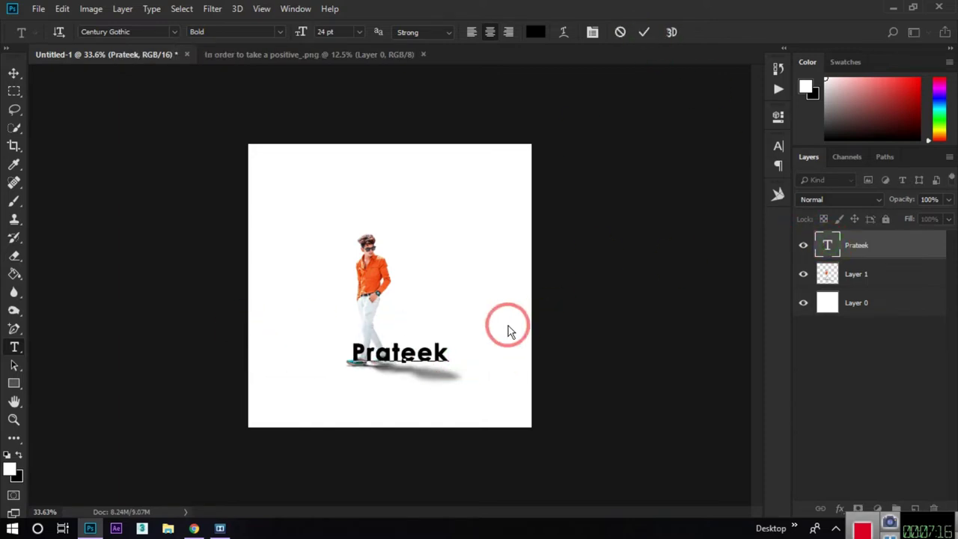
pyautogui.write('desi')
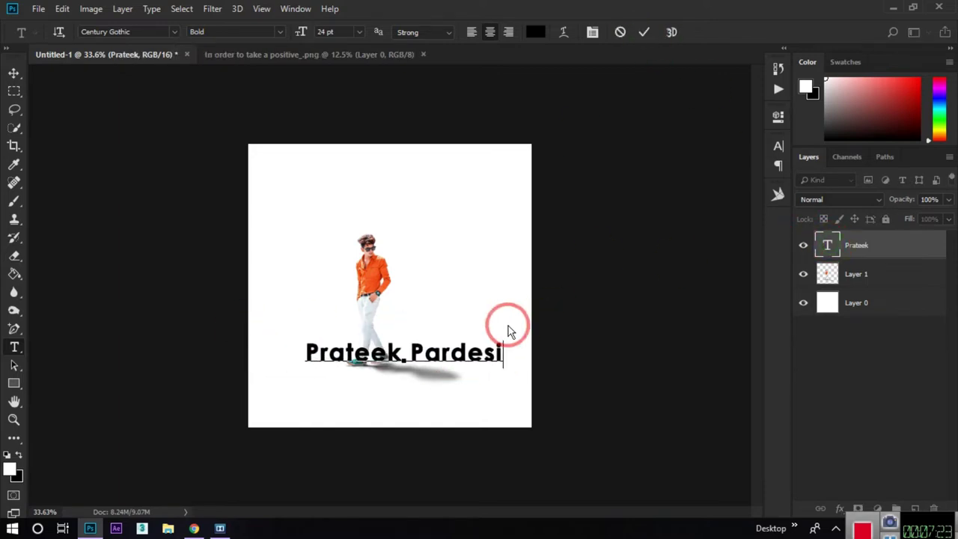
pyautogui.press('BackSpace')
pyautogui.press('BackSpace')
pyautogui.press('BackSpace')
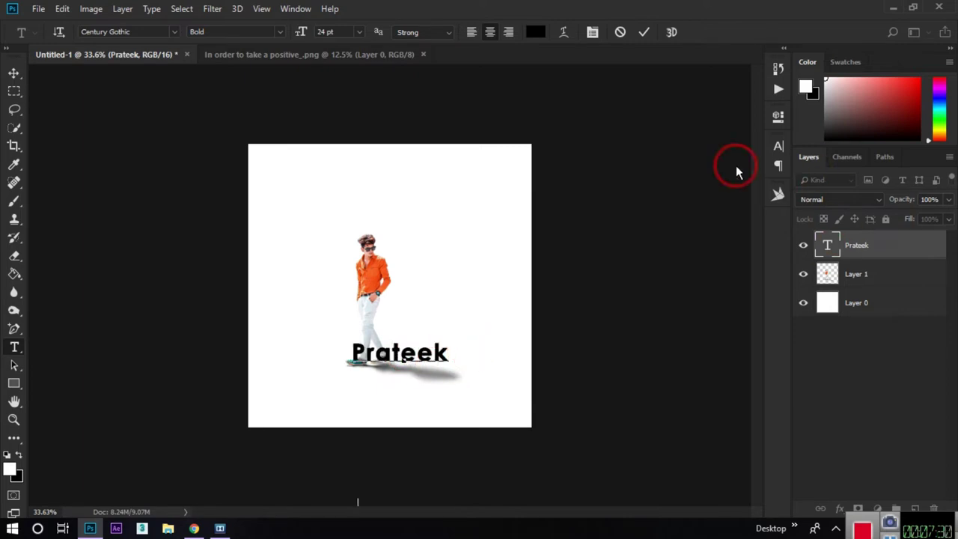
pyautogui.click(779, 117)
pyautogui.click(581, 262)
pyautogui.click(644, 31)
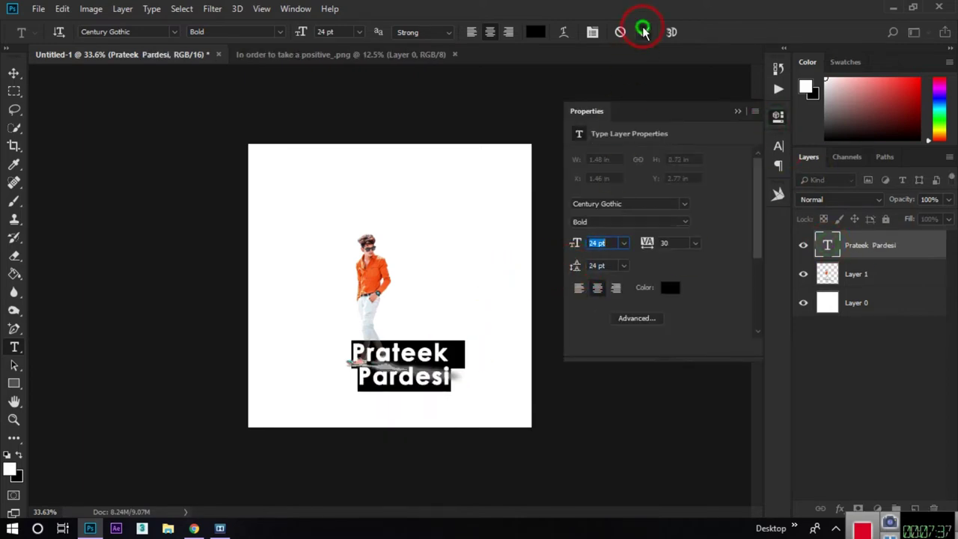
# - Tighten the leading to 20 pt and step the lower name lines to the right
pyautogui.click(352, 381)
pyautogui.doubleClick(828, 245)
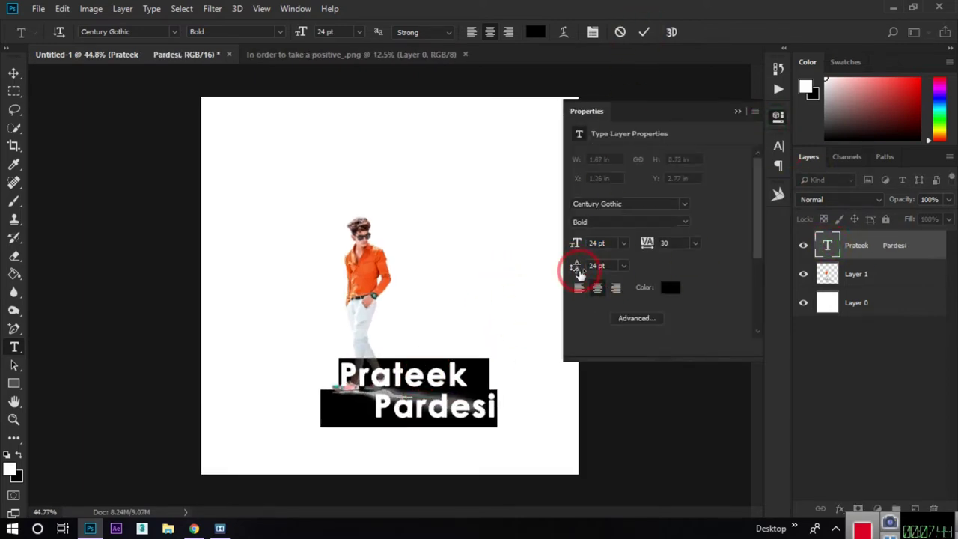
pyautogui.moveTo(578, 274)
pyautogui.mouseDown()
pyautogui.moveTo(592, 266)
pyautogui.moveTo(582, 274)
pyautogui.mouseUp()
pyautogui.click(644, 32)
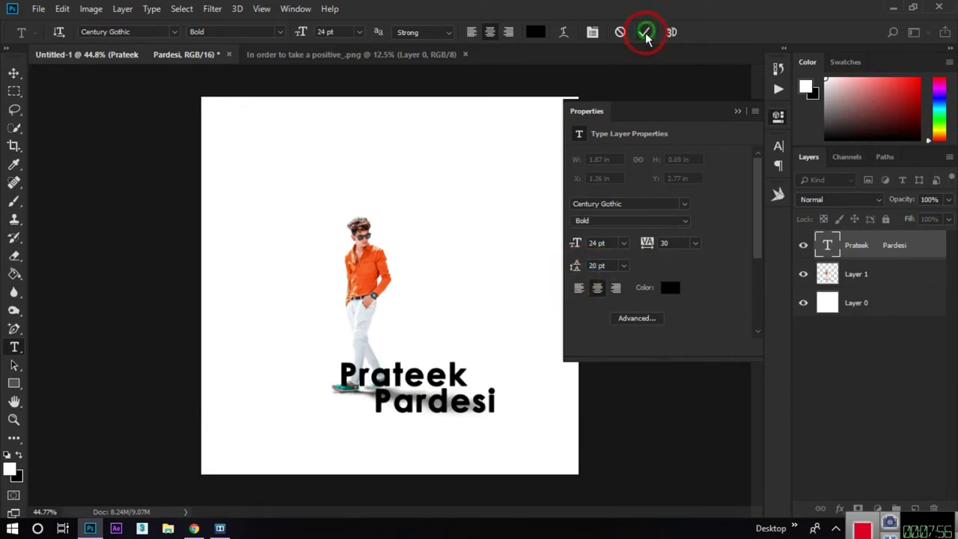
pyautogui.click(507, 411)
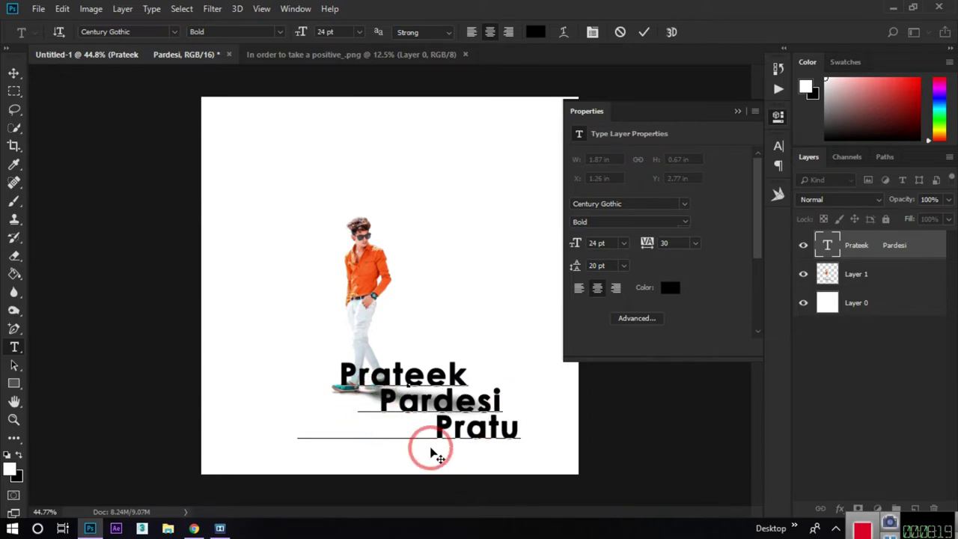
pyautogui.click(435, 442)
pyautogui.click(644, 32)
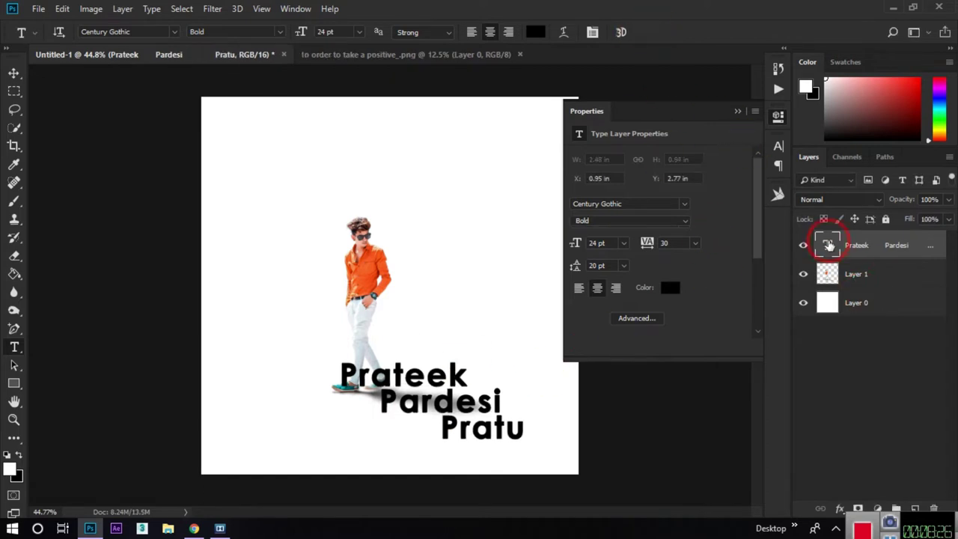
# - Set the whole name to 31 pt with 28 pt leading and tracking 100
pyautogui.doubleClick(827, 245)
pyautogui.moveTo(575, 243); pyautogui.dragTo(583, 268)
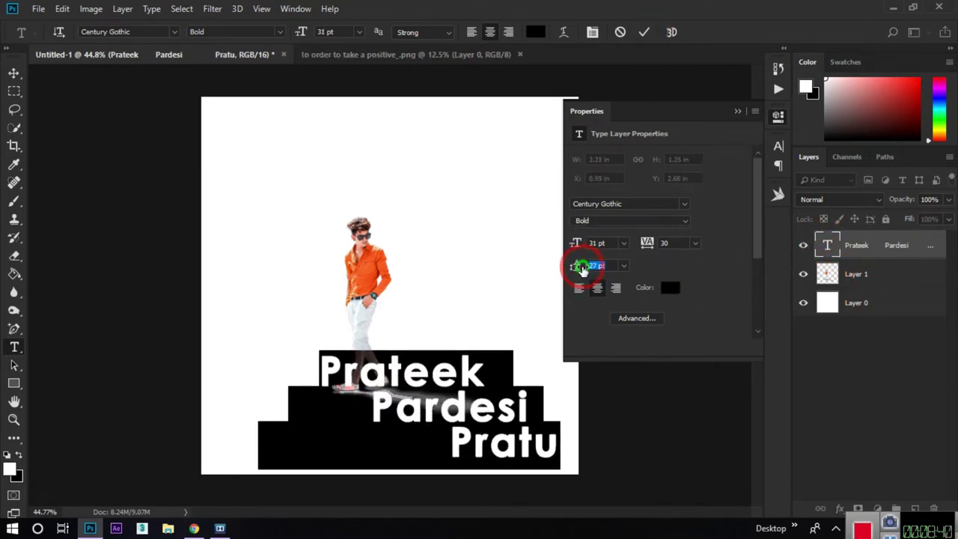
pyautogui.click(599, 293)
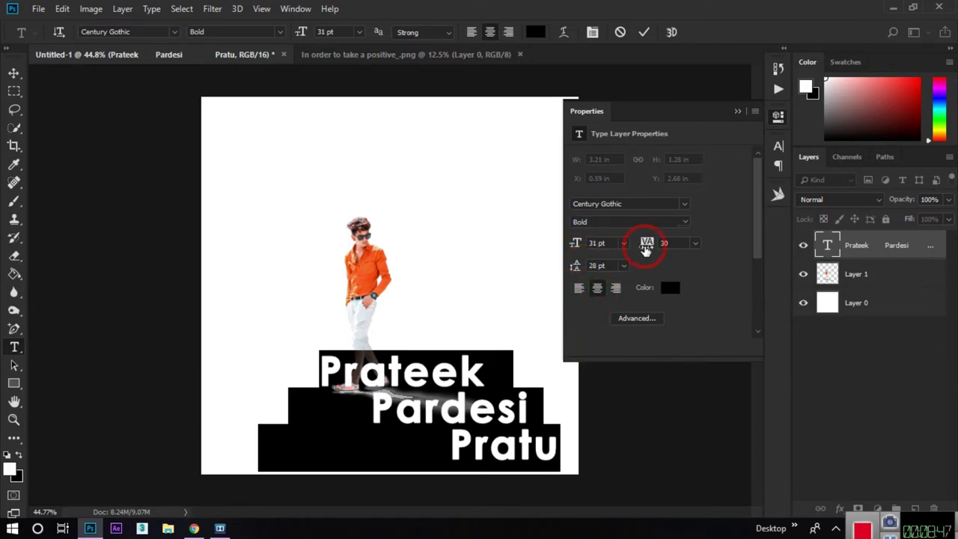
pyautogui.moveTo(643, 244); pyautogui.dragTo(683, 262)
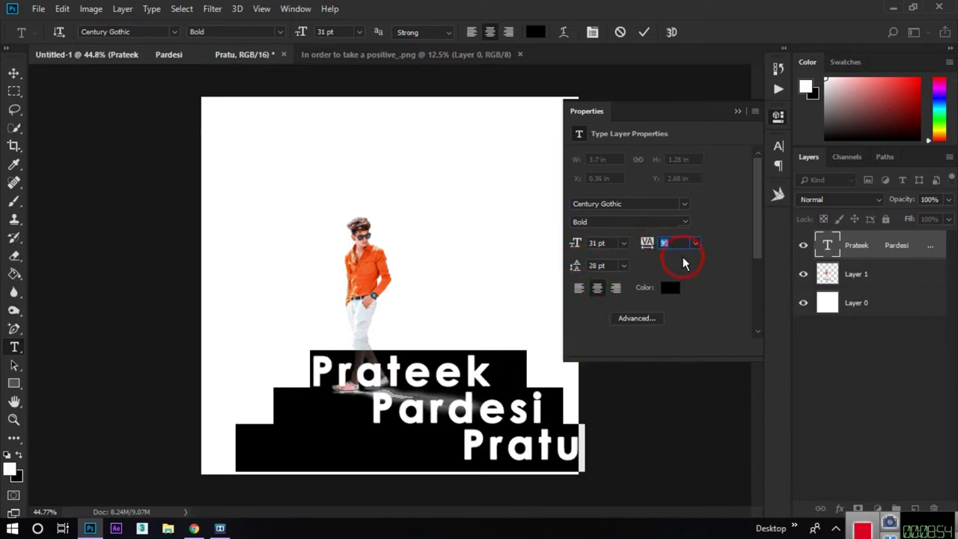
pyautogui.click(753, 97)
pyautogui.click(644, 32)
# - Move the name text up and left under the walking man and convert it to a smart object
pyautogui.press('v')
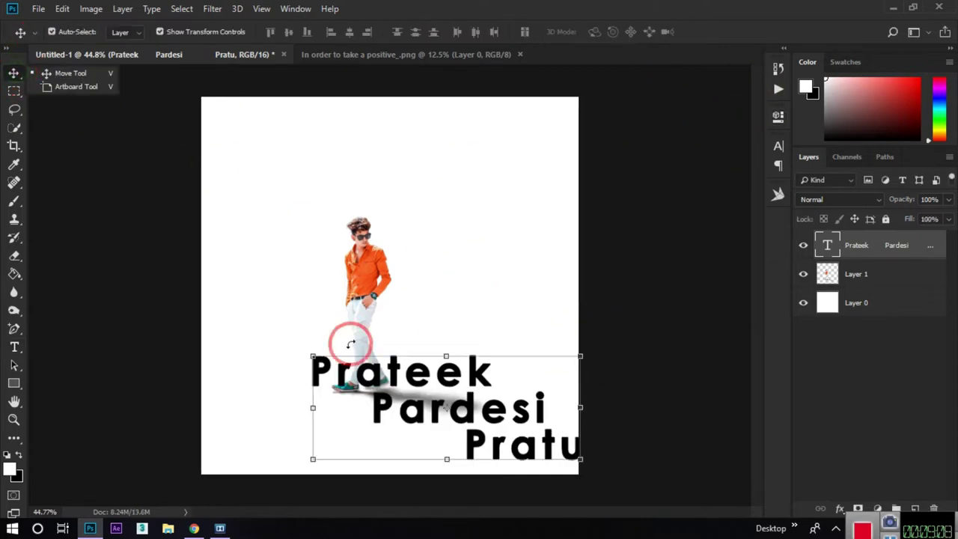
pyautogui.moveTo(487, 414); pyautogui.dragTo(439, 387)
pyautogui.click(738, 111)
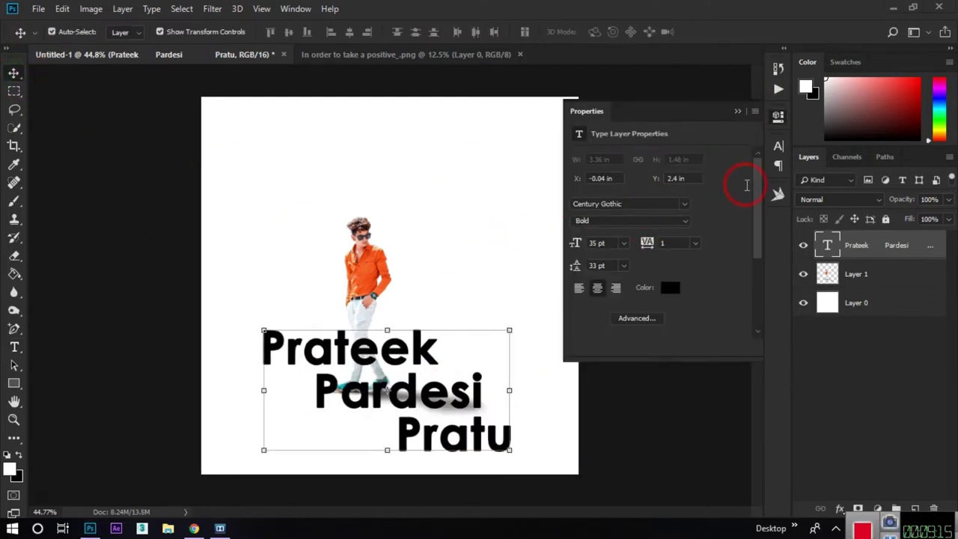
pyautogui.click(865, 247)
pyautogui.rightClick(843, 234)
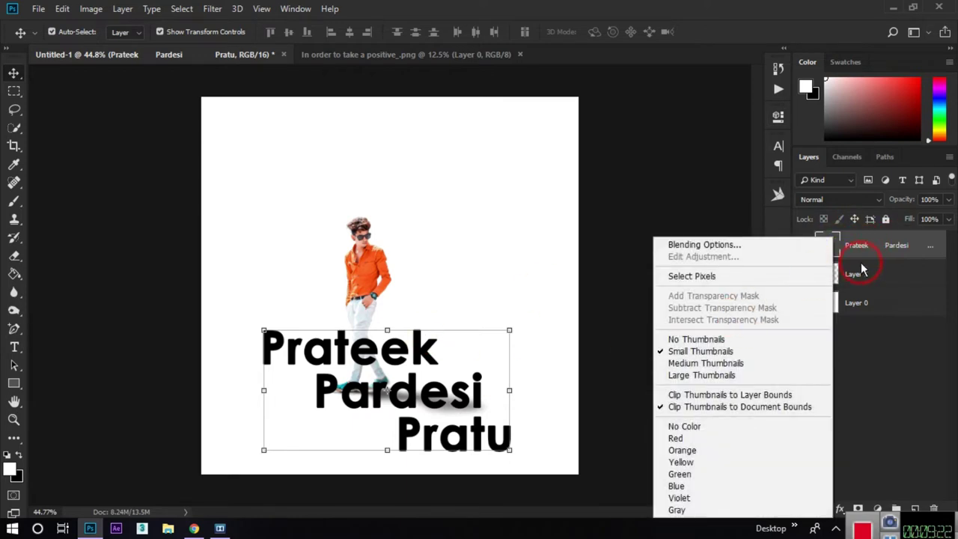
pyautogui.rightClick(869, 245)
pyautogui.click(836, 160)
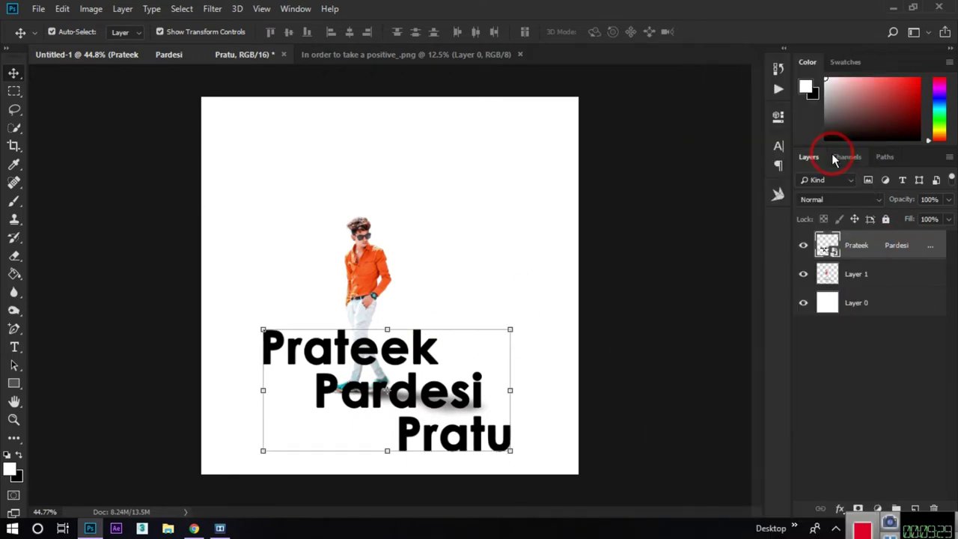
# - Draw a Perspective Warp plane around the name text and pull its top corners down
pyautogui.click(62, 9)
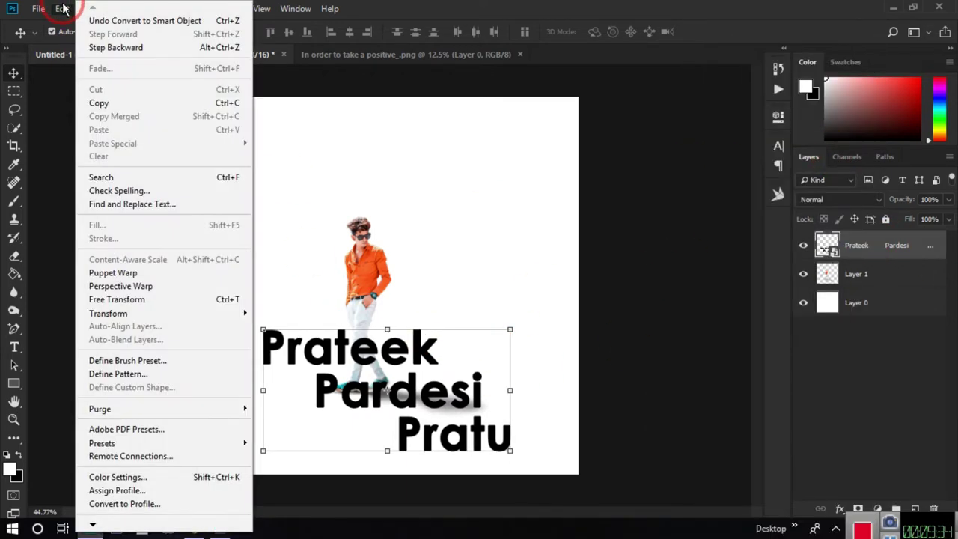
pyautogui.click(191, 290)
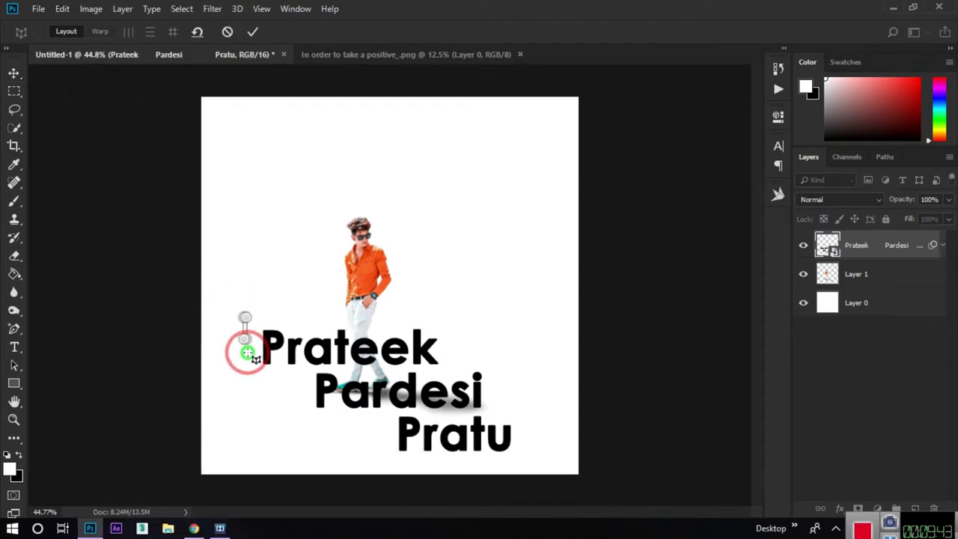
pyautogui.moveTo(248, 352); pyautogui.dragTo(529, 468)
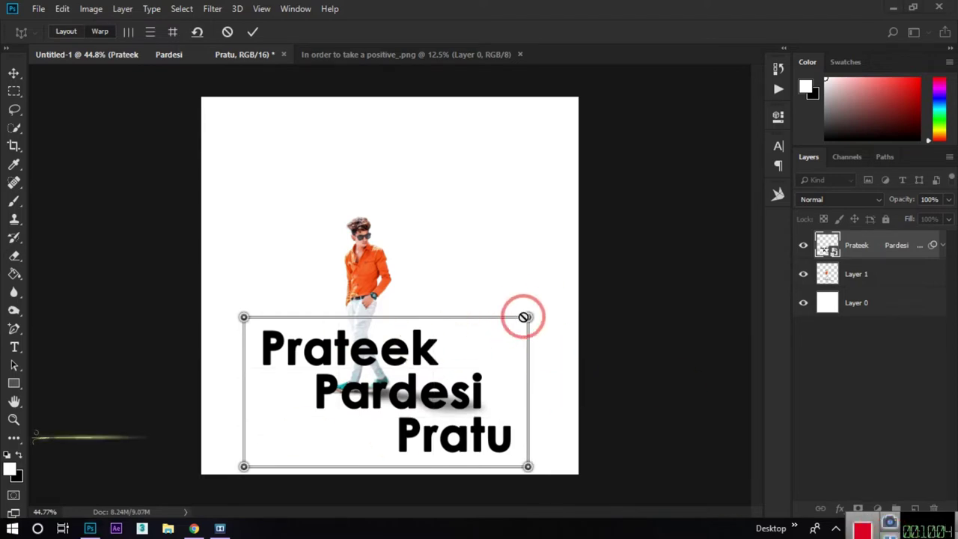
pyautogui.moveTo(525, 316); pyautogui.dragTo(466, 331)
pyautogui.moveTo(244, 316); pyautogui.dragTo(238, 342)
pyautogui.moveTo(244, 467); pyautogui.dragTo(268, 453)
pyautogui.moveTo(528, 466); pyautogui.dragTo(554, 430)
pyautogui.moveTo(466, 331); pyautogui.dragTo(471, 345)
pyautogui.moveTo(238, 342); pyautogui.dragTo(239, 360)
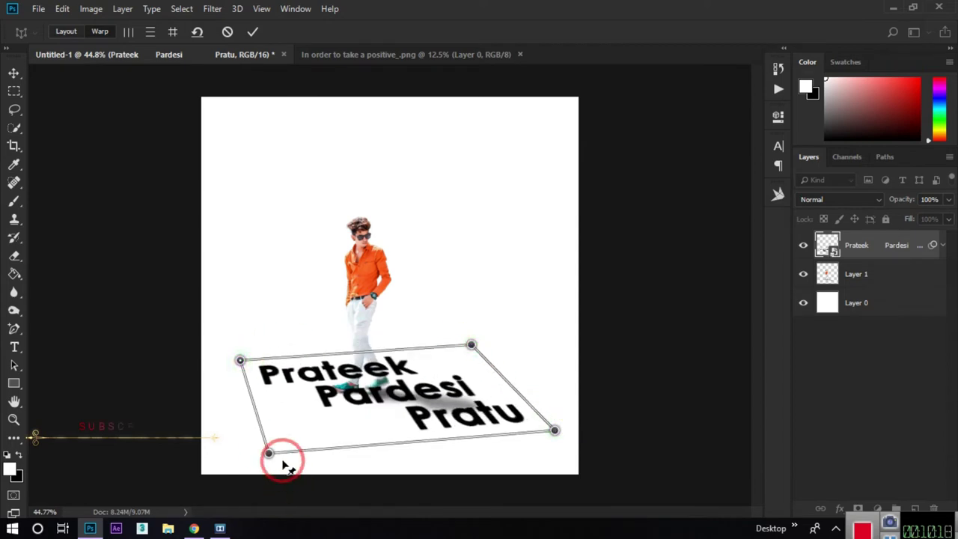
# - Re-tilt the warp plane by shifting its corner pins into a floor-like perspective
pyautogui.moveTo(268, 453); pyautogui.dragTo(294, 433)
pyautogui.moveTo(471, 345); pyautogui.dragTo(453, 360)
pyautogui.moveTo(239, 360)
pyautogui.mouseDown()
pyautogui.moveTo(242, 371)
pyautogui.moveTo(232, 359)
pyautogui.mouseUp()
pyautogui.moveTo(295, 434); pyautogui.dragTo(315, 439)
pyautogui.moveTo(554, 430); pyautogui.dragTo(556, 419)
pyautogui.moveTo(314, 438); pyautogui.dragTo(340, 436)
pyautogui.moveTo(468, 345)
pyautogui.mouseDown()
pyautogui.moveTo(442, 355)
pyautogui.moveTo(459, 358)
pyautogui.mouseUp()
pyautogui.moveTo(233, 360)
pyautogui.mouseDown()
pyautogui.moveTo(257, 367)
pyautogui.moveTo(246, 388)
pyautogui.moveTo(225, 383)
pyautogui.mouseUp()
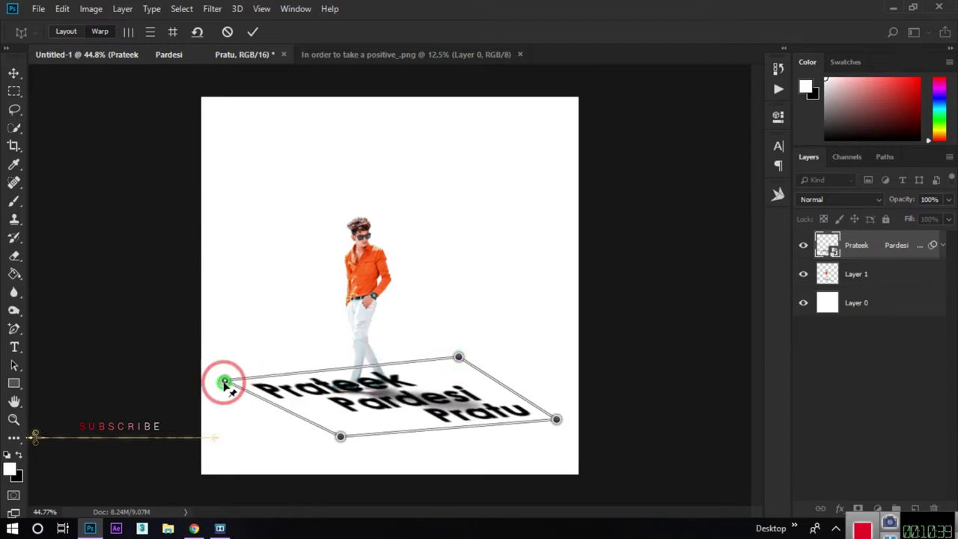
pyautogui.moveTo(459, 357)
pyautogui.mouseDown()
pyautogui.moveTo(439, 368)
pyautogui.moveTo(454, 373)
pyautogui.mouseUp()
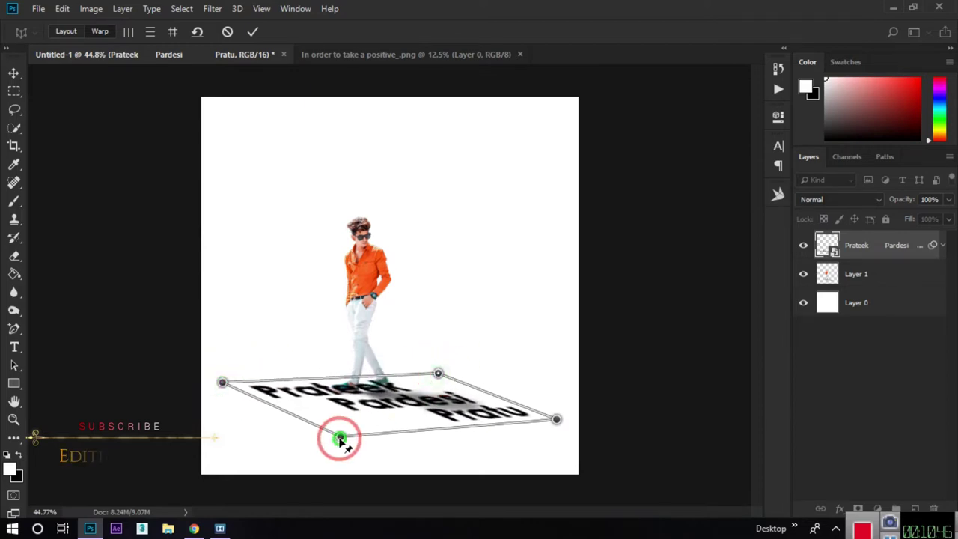
pyautogui.moveTo(340, 439); pyautogui.dragTo(331, 441)
pyautogui.moveTo(556, 419); pyautogui.dragTo(561, 435)
pyautogui.moveTo(438, 373)
pyautogui.mouseDown()
pyautogui.moveTo(421, 370)
pyautogui.moveTo(462, 375)
pyautogui.mouseUp()
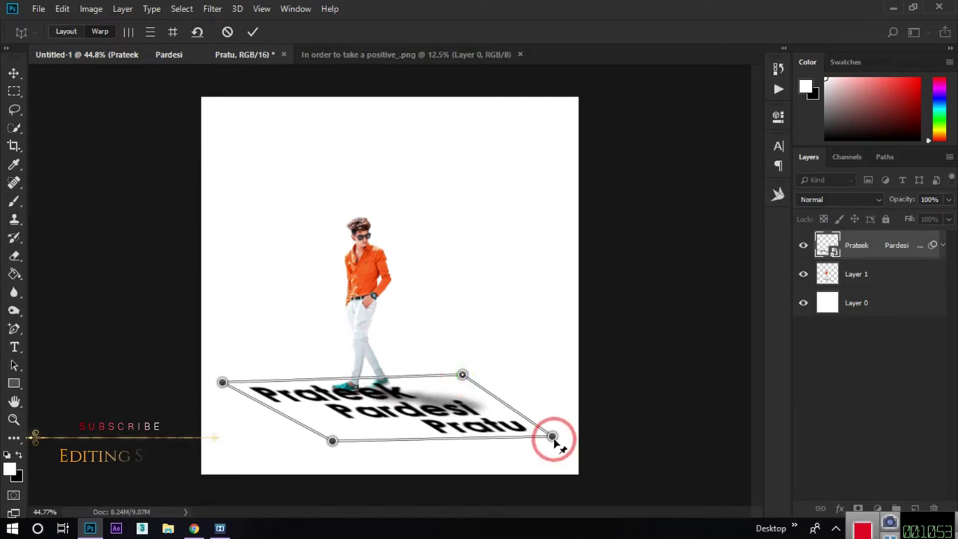
pyautogui.moveTo(554, 441); pyautogui.dragTo(543, 433)
# - Fine-tune the warp plane's corners so the text lies flat, then commit the Perspective Warp
pyautogui.moveTo(223, 383); pyautogui.dragTo(236, 388)
pyautogui.moveTo(333, 441); pyautogui.dragTo(322, 453)
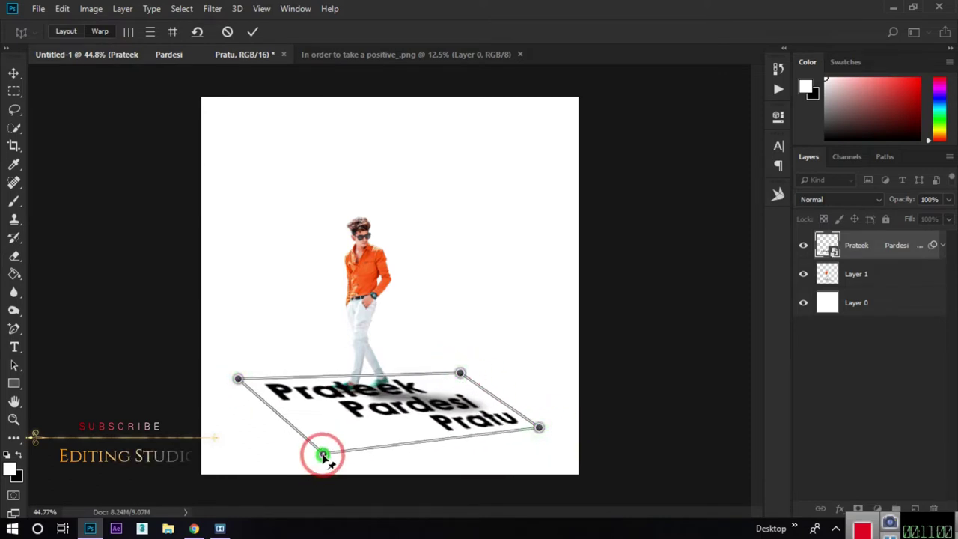
pyautogui.moveTo(461, 372); pyautogui.dragTo(465, 369)
pyautogui.moveTo(539, 428); pyautogui.dragTo(565, 424)
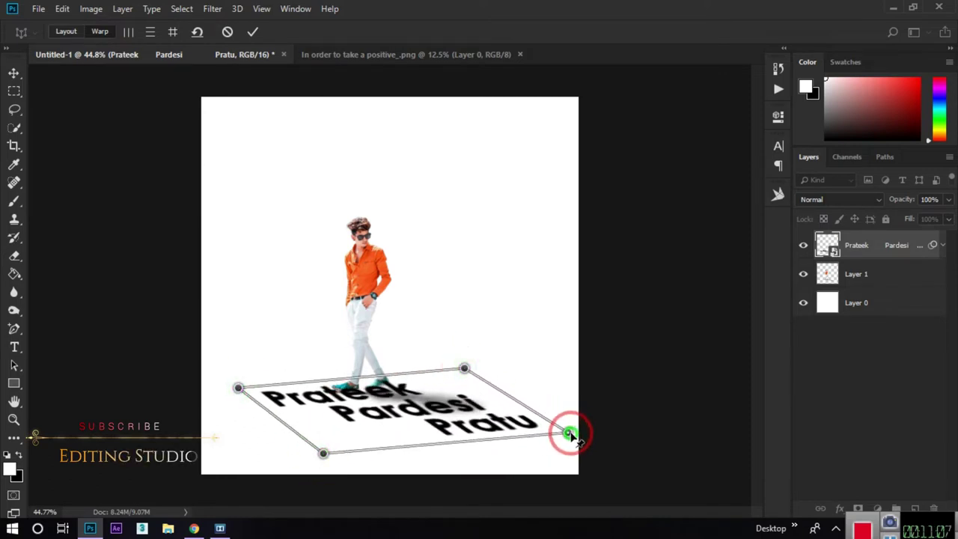
pyautogui.moveTo(324, 453)
pyautogui.mouseDown()
pyautogui.moveTo(359, 447)
pyautogui.moveTo(344, 452)
pyautogui.mouseUp()
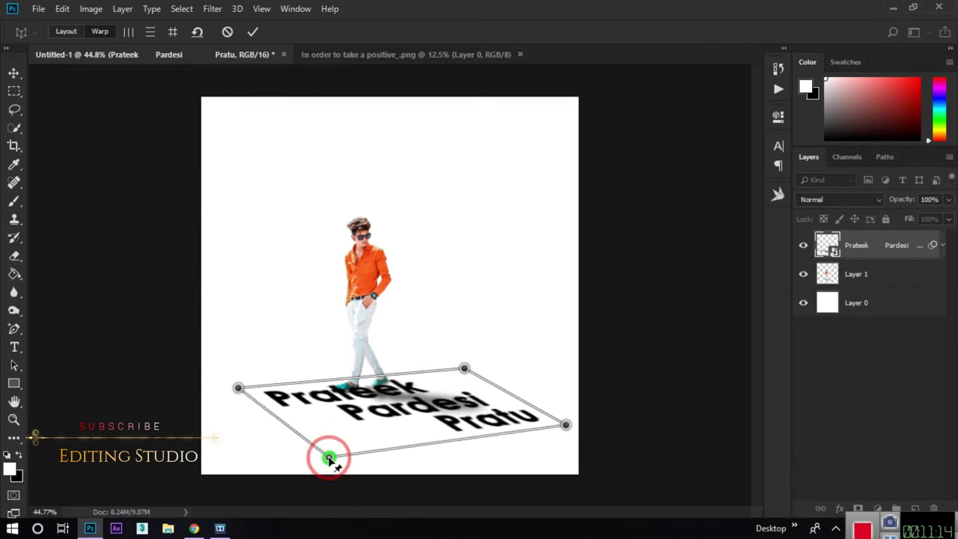
pyautogui.moveTo(565, 424); pyautogui.dragTo(571, 425)
pyautogui.moveTo(238, 389); pyautogui.dragTo(223, 385)
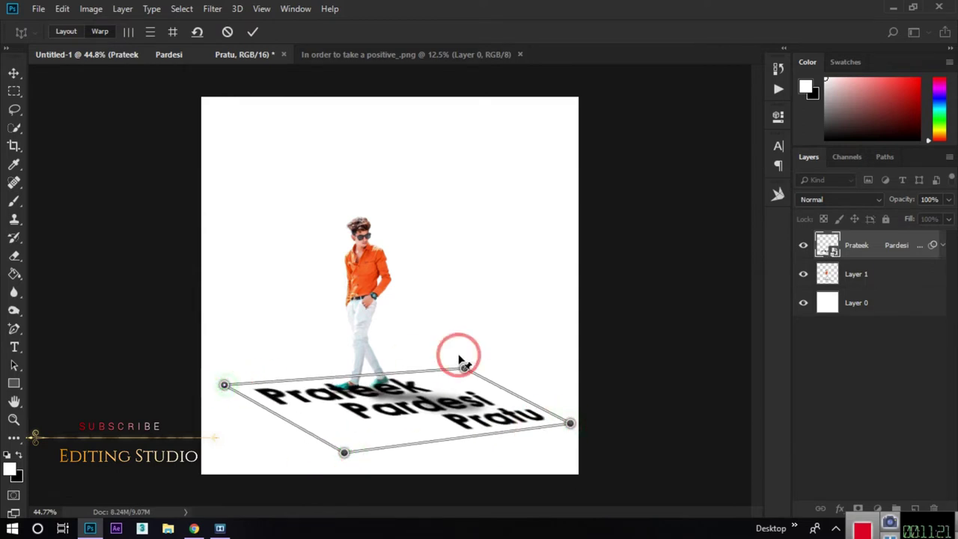
pyautogui.moveTo(465, 368); pyautogui.dragTo(460, 366)
pyautogui.moveTo(344, 453)
pyautogui.mouseDown()
pyautogui.moveTo(306, 484)
pyautogui.moveTo(313, 475)
pyautogui.mouseUp()
pyautogui.moveTo(454, 368); pyautogui.dragTo(452, 372)
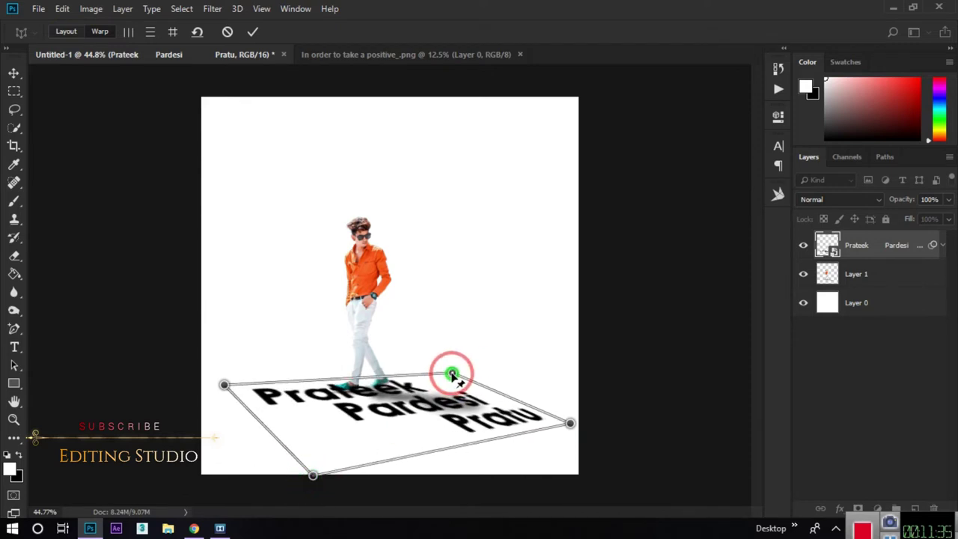
pyautogui.moveTo(224, 385); pyautogui.dragTo(209, 395)
pyautogui.moveTo(570, 424)
pyautogui.mouseDown()
pyautogui.moveTo(552, 426)
pyautogui.moveTo(562, 433)
pyautogui.mouseUp()
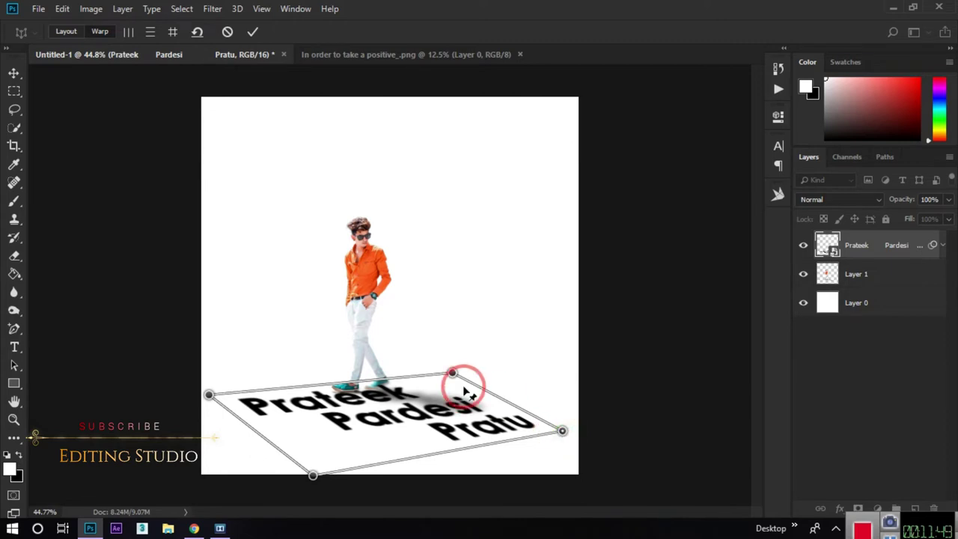
pyautogui.moveTo(452, 372); pyautogui.dragTo(446, 380)
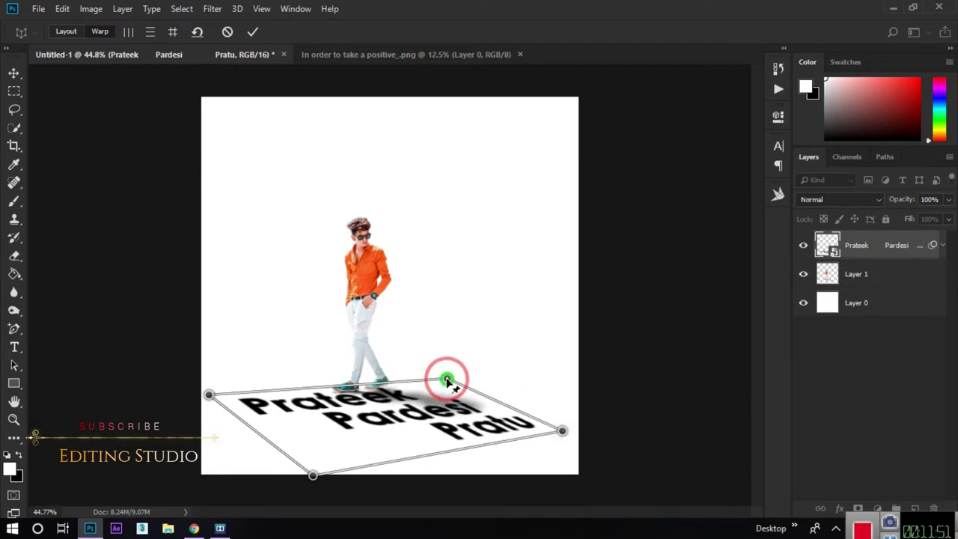
pyautogui.click(255, 32)
# - Hide the walking man layer and add a Gradient Overlay style to the name text
pyautogui.click(803, 315)
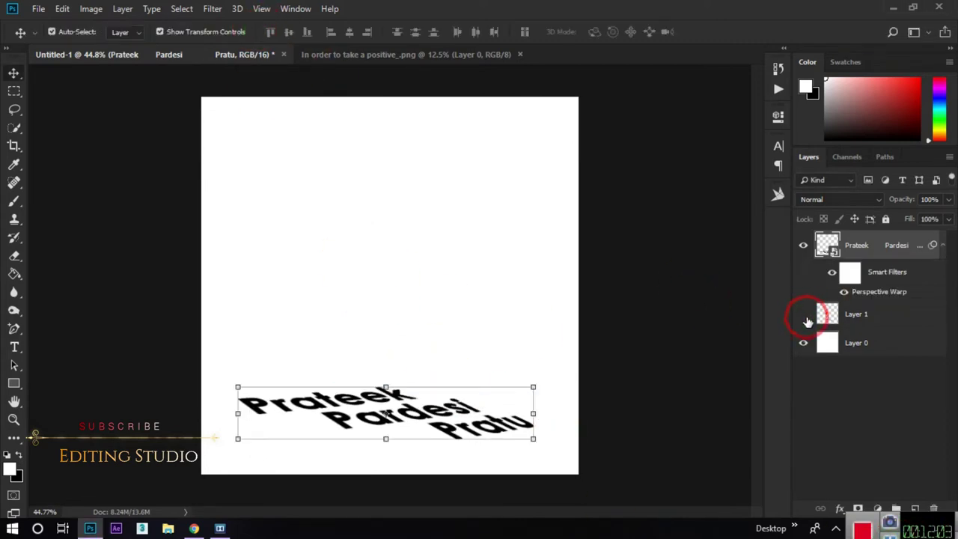
pyautogui.click(838, 510)
pyautogui.click(876, 472)
pyautogui.moveTo(634, 187); pyautogui.dragTo(836, 118)
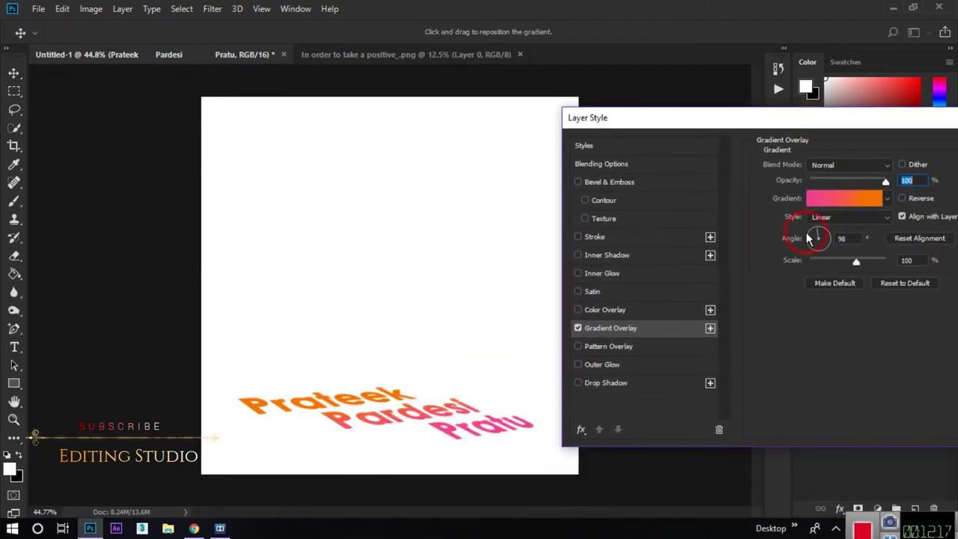
# - Load the red-to-green preset as a Solid gradient with smoothness 0
pyautogui.click(844, 198)
pyautogui.click(646, 96)
pyautogui.click(661, 239)
pyautogui.click(664, 249)
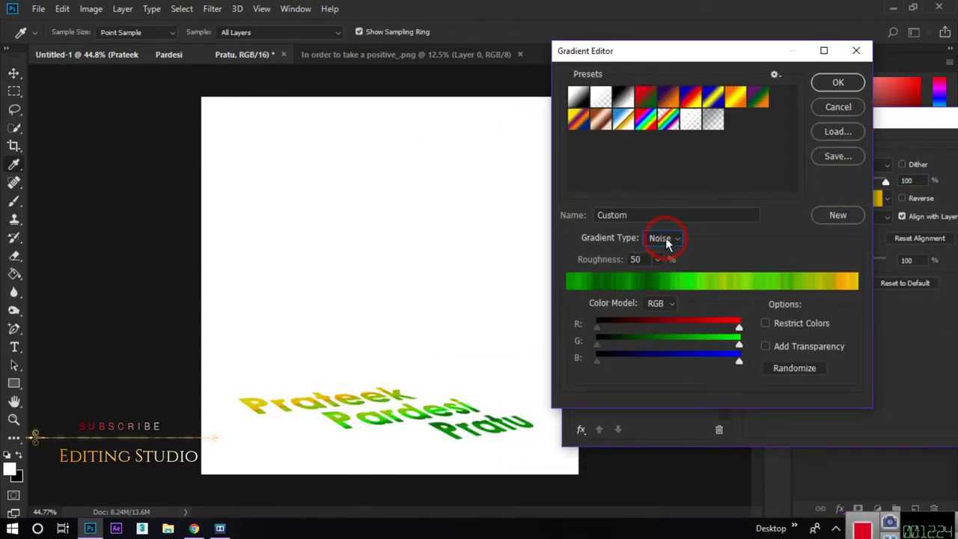
pyautogui.click(669, 243)
pyautogui.click(703, 218)
pyautogui.moveTo(666, 263); pyautogui.dragTo(541, 288)
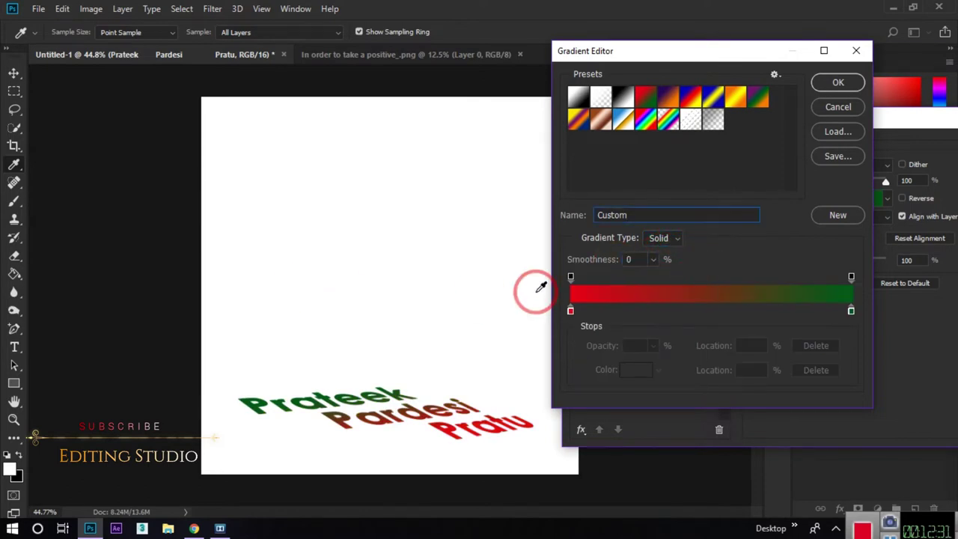
# - Recolour the gradient stops, trying an orange right stop and a teal left stop
pyautogui.click(636, 370)
pyautogui.moveTo(759, 322); pyautogui.dragTo(759, 274)
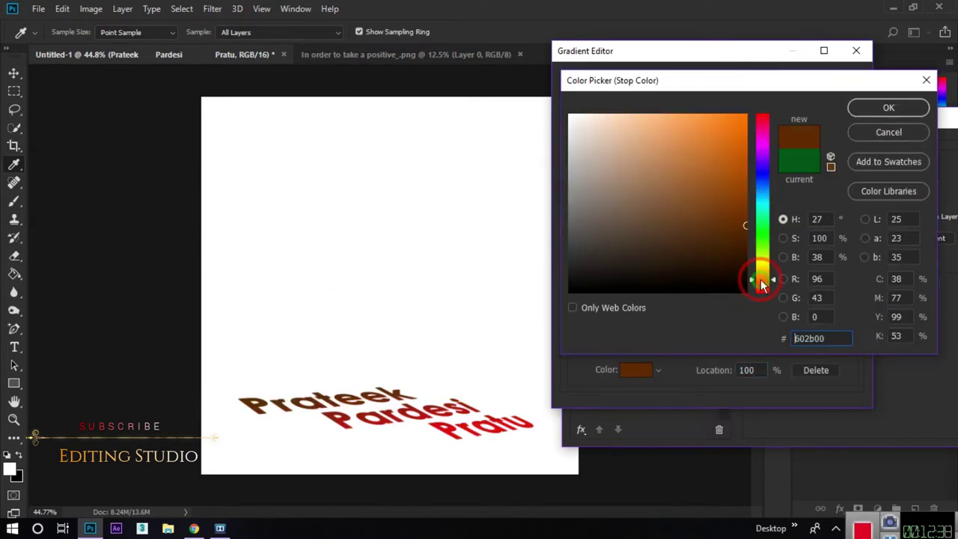
pyautogui.click(856, 108)
pyautogui.click(571, 311)
pyautogui.moveTo(572, 310)
pyautogui.mouseDown()
pyautogui.moveTo(746, 312)
pyautogui.moveTo(571, 310)
pyautogui.mouseUp()
pyautogui.moveTo(851, 311)
pyautogui.mouseDown()
pyautogui.moveTo(816, 327)
pyautogui.moveTo(768, 311)
pyautogui.mouseUp()
pyautogui.click(843, 312)
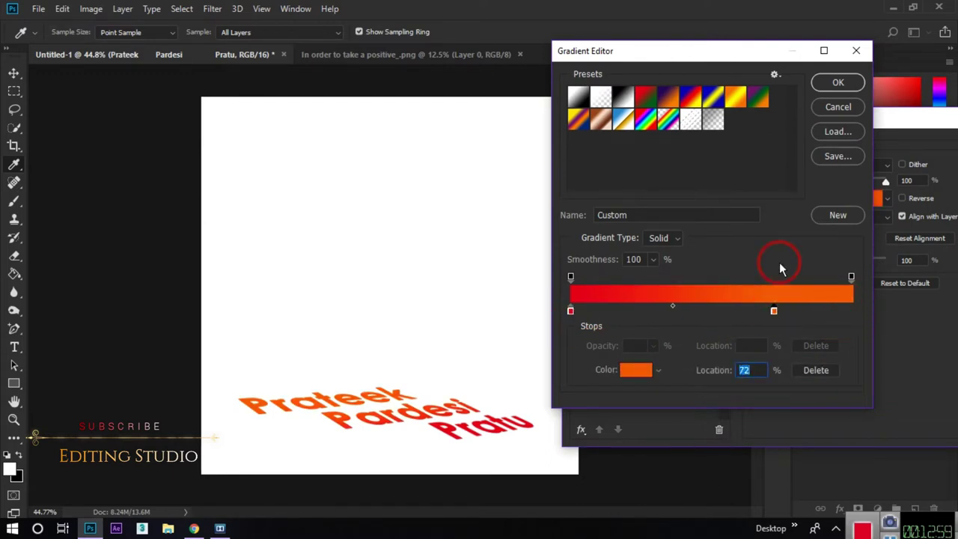
pyautogui.doubleClick(571, 311)
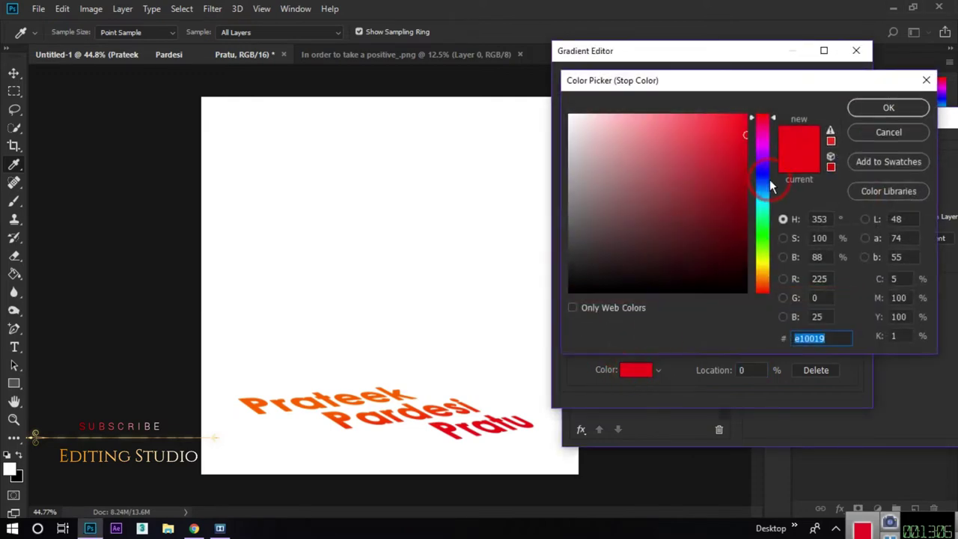
pyautogui.moveTo(762, 119); pyautogui.dragTo(767, 218)
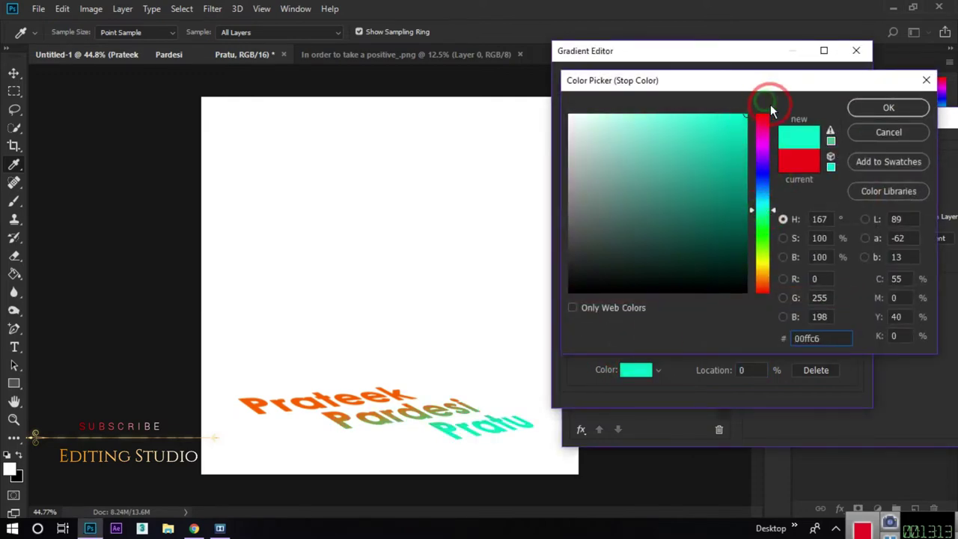
pyautogui.click(889, 107)
# - Experiment with dark green and purple stop colours, adding and removing a stop at 61%
pyautogui.click(793, 313)
pyautogui.doubleClick(793, 313)
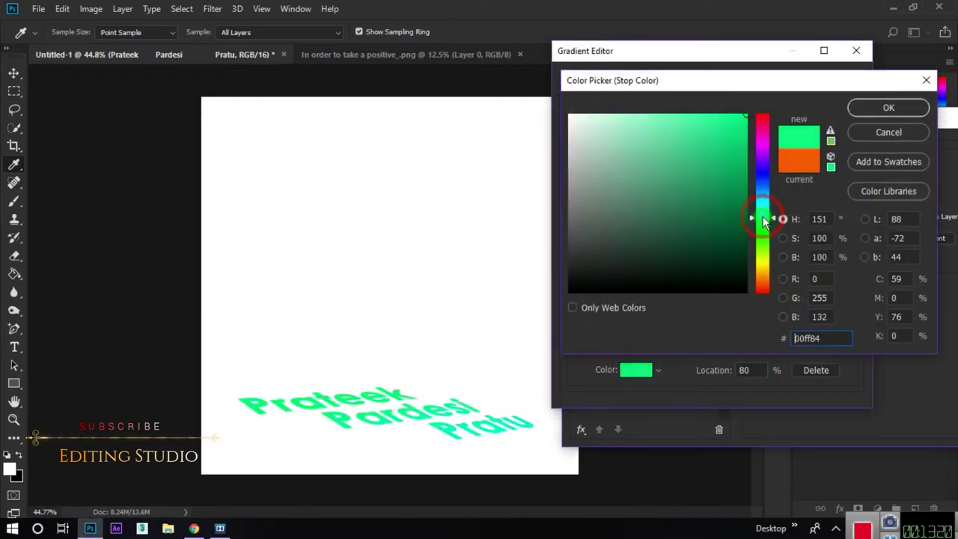
pyautogui.moveTo(762, 260)
pyautogui.mouseDown()
pyautogui.moveTo(754, 214)
pyautogui.moveTo(768, 206)
pyautogui.mouseUp()
pyautogui.click(743, 230)
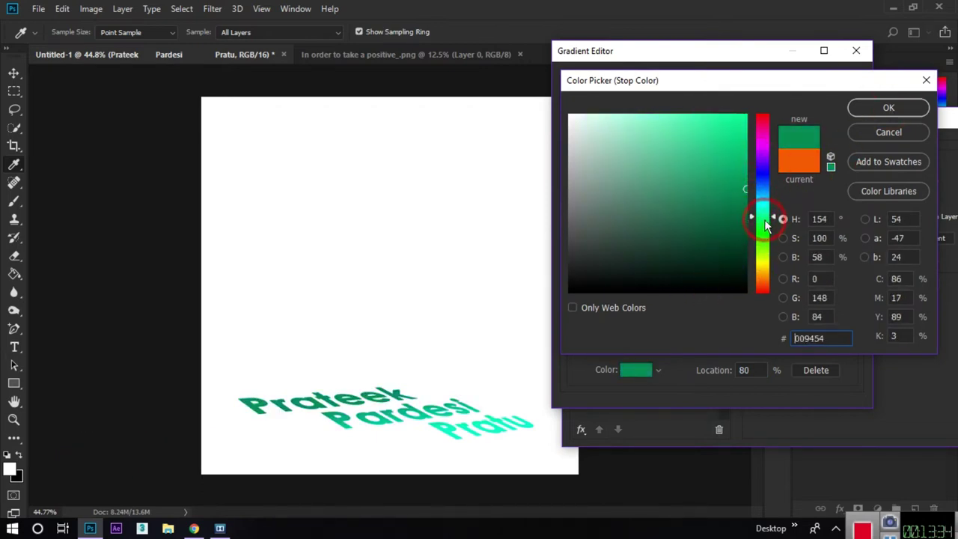
pyautogui.moveTo(767, 217)
pyautogui.mouseDown()
pyautogui.moveTo(746, 230)
pyautogui.moveTo(771, 230)
pyautogui.moveTo(745, 212)
pyautogui.moveTo(779, 180)
pyautogui.moveTo(768, 187)
pyautogui.moveTo(767, 167)
pyautogui.mouseUp()
pyautogui.press('Return')
pyautogui.click(571, 311)
pyautogui.click(629, 370)
pyautogui.click(888, 107)
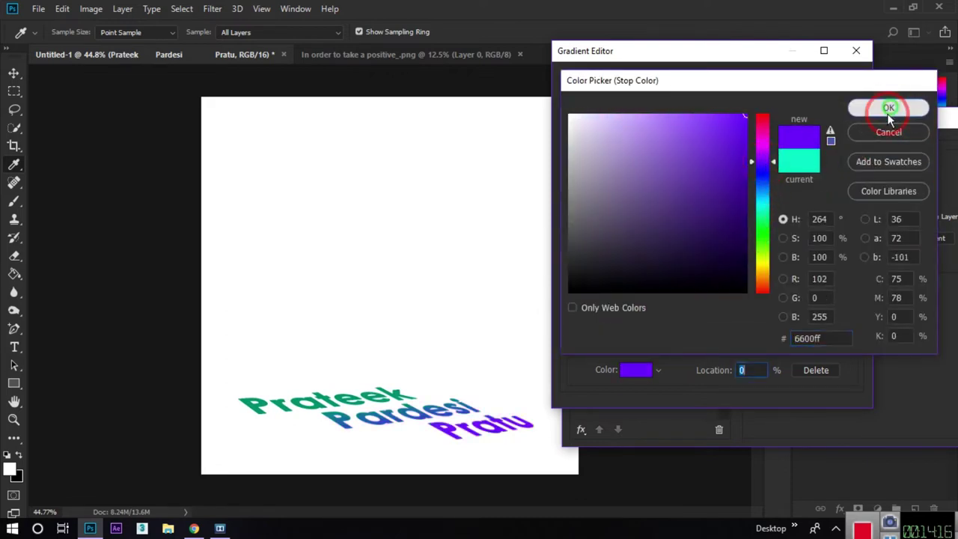
pyautogui.click(831, 311)
pyautogui.click(744, 311)
pyautogui.moveTo(749, 318); pyautogui.dragTo(738, 330)
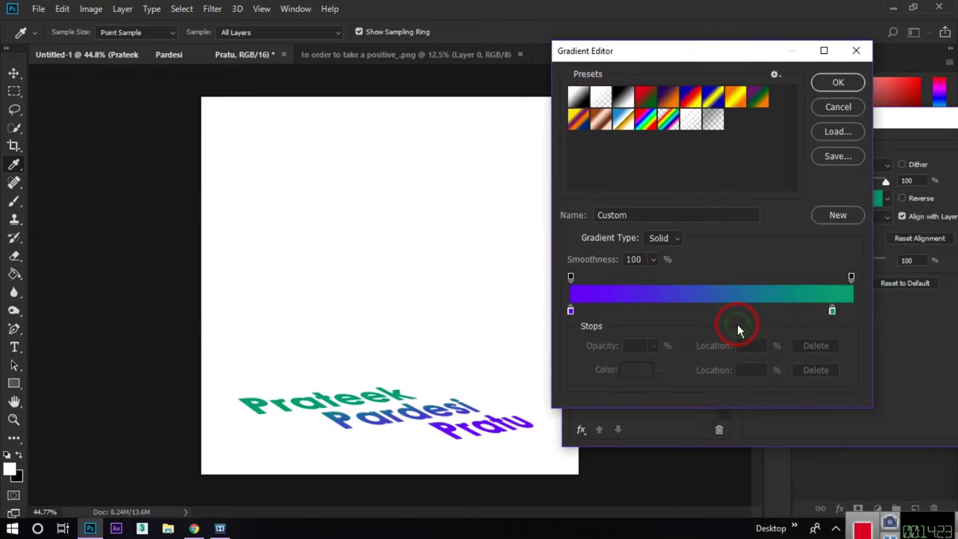
# - Reload the red-to-green preset and change its left stop to pink
pyautogui.click(570, 313)
pyautogui.click(648, 94)
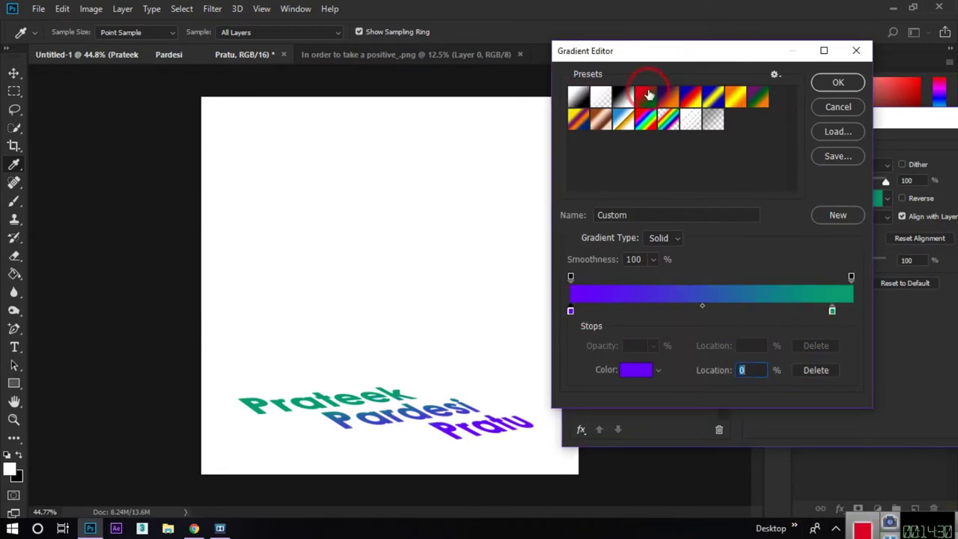
pyautogui.click(573, 318)
pyautogui.doubleClick(575, 319)
pyautogui.click(715, 135)
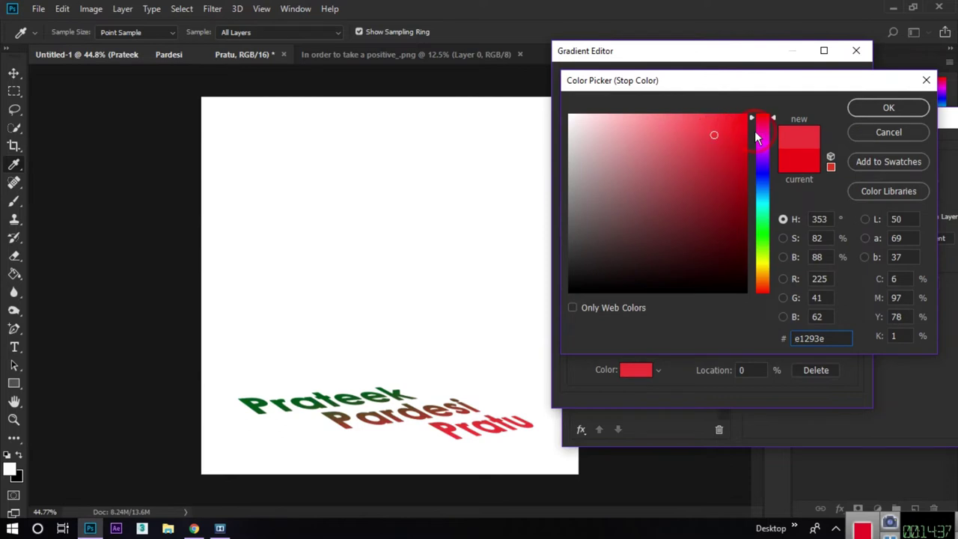
pyautogui.moveTo(757, 137); pyautogui.dragTo(727, 105)
pyautogui.press('Return')
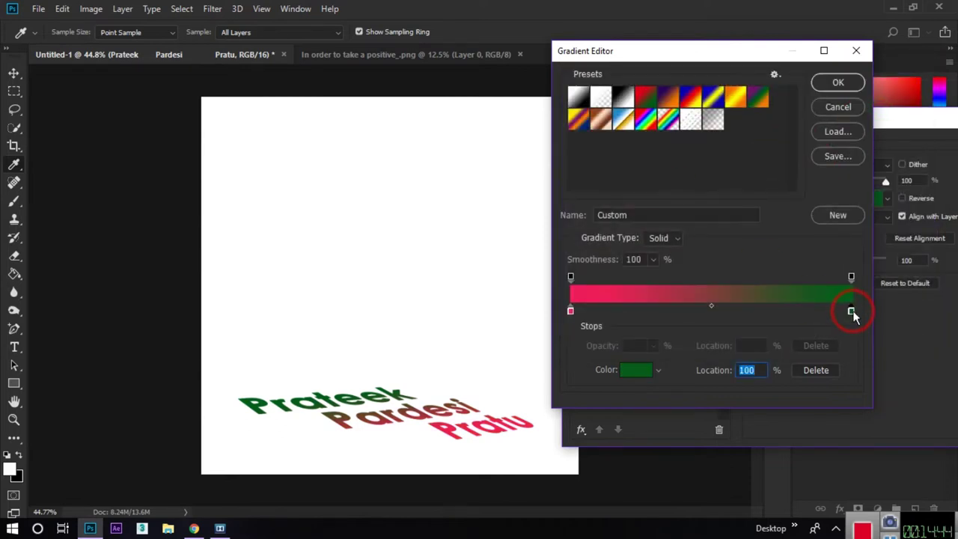
pyautogui.press('Return')
pyautogui.moveTo(571, 311); pyautogui.dragTo(704, 317)
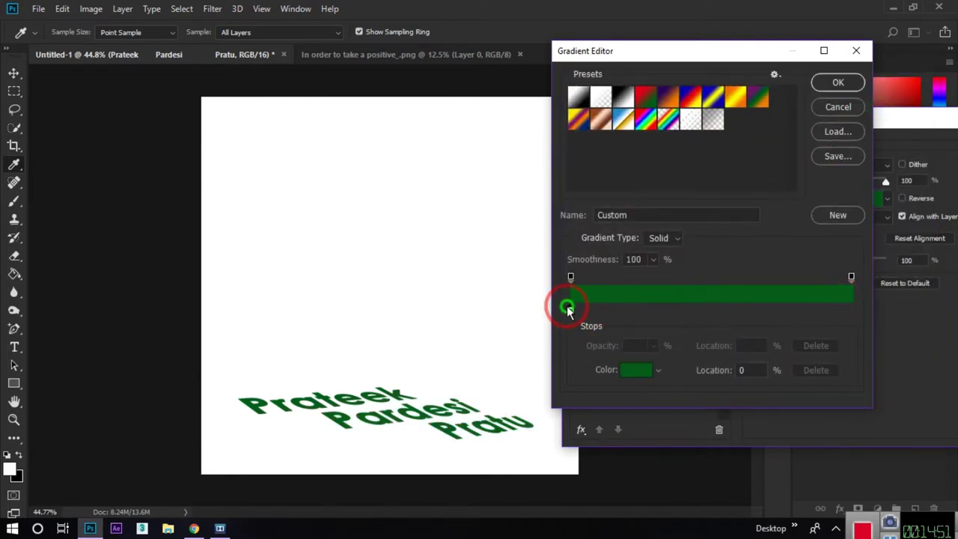
# - Make the gradient run from a bright pink left stop to an orange right stop
pyautogui.doubleClick(570, 311)
pyautogui.click(763, 128)
pyautogui.click(742, 112)
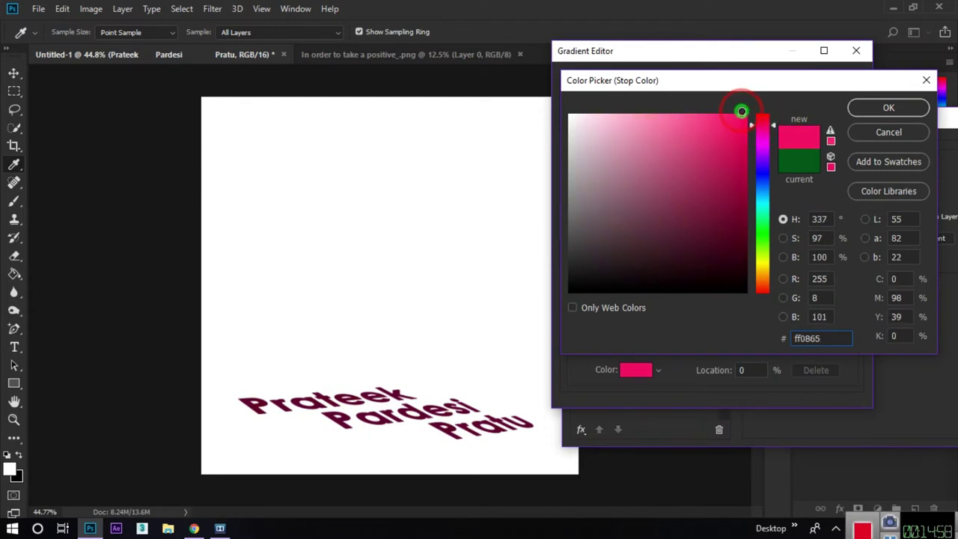
pyautogui.press('Return')
pyautogui.moveTo(844, 309); pyautogui.dragTo(849, 309)
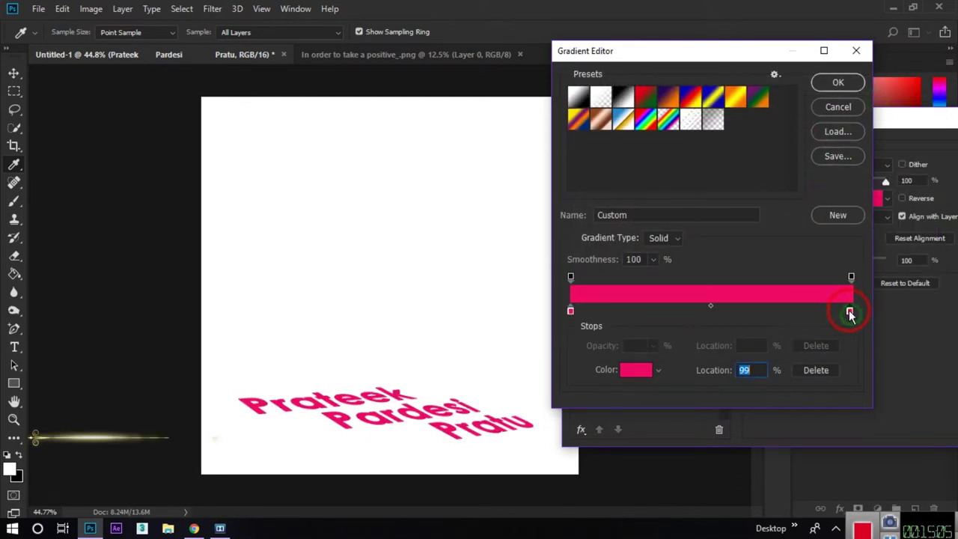
pyautogui.doubleClick(849, 310)
pyautogui.click(764, 286)
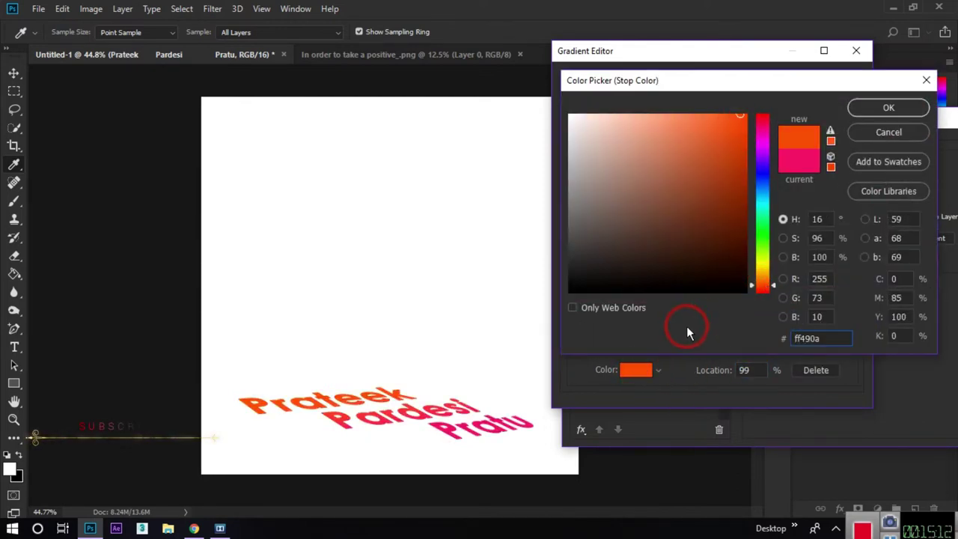
pyautogui.press('Return')
pyautogui.press('Return')
# - Try Radial style, then set the gradient back to Linear with an angle of about 173°
pyautogui.click(850, 217)
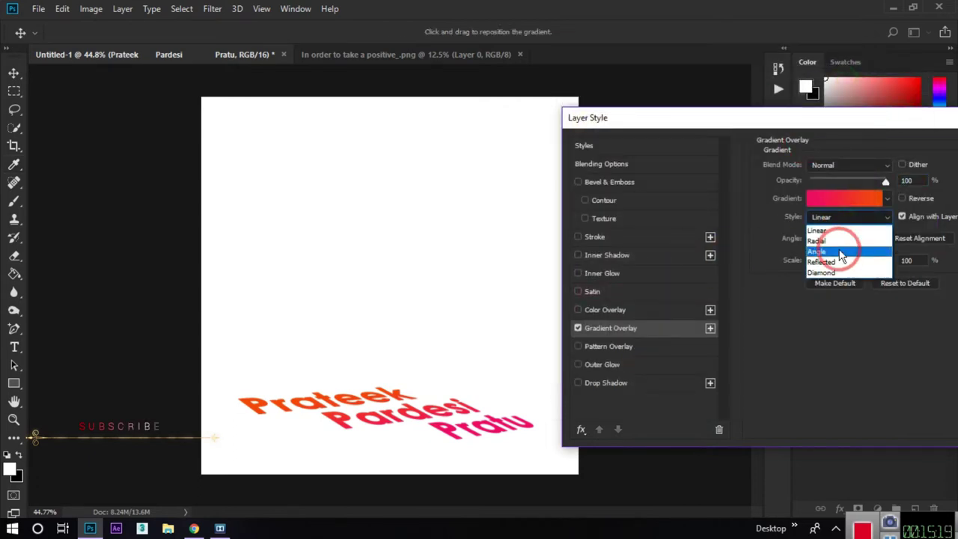
pyautogui.click(832, 228)
pyautogui.moveTo(786, 118); pyautogui.dragTo(696, 118)
pyautogui.moveTo(727, 240); pyautogui.dragTo(737, 242)
pyautogui.moveTo(654, 117); pyautogui.dragTo(769, 84)
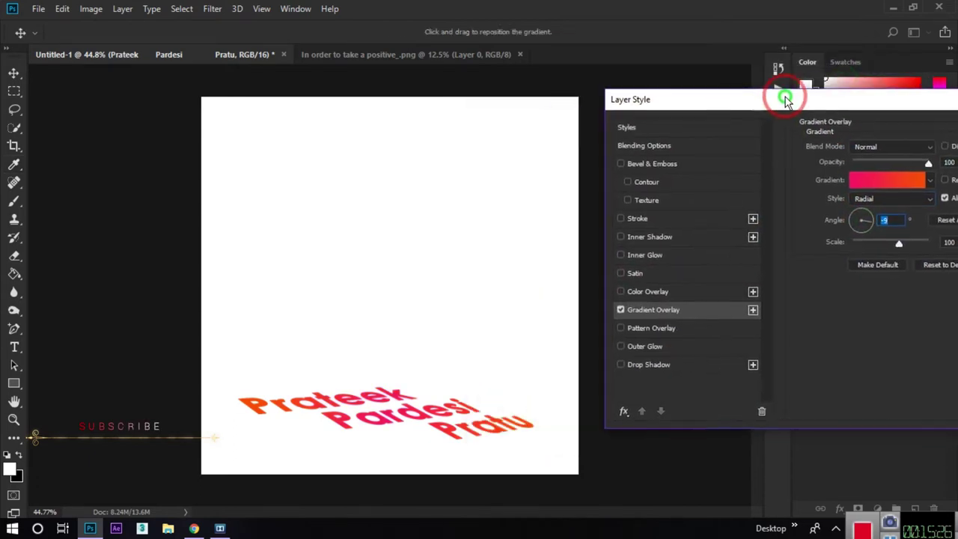
pyautogui.moveTo(837, 206); pyautogui.dragTo(839, 208)
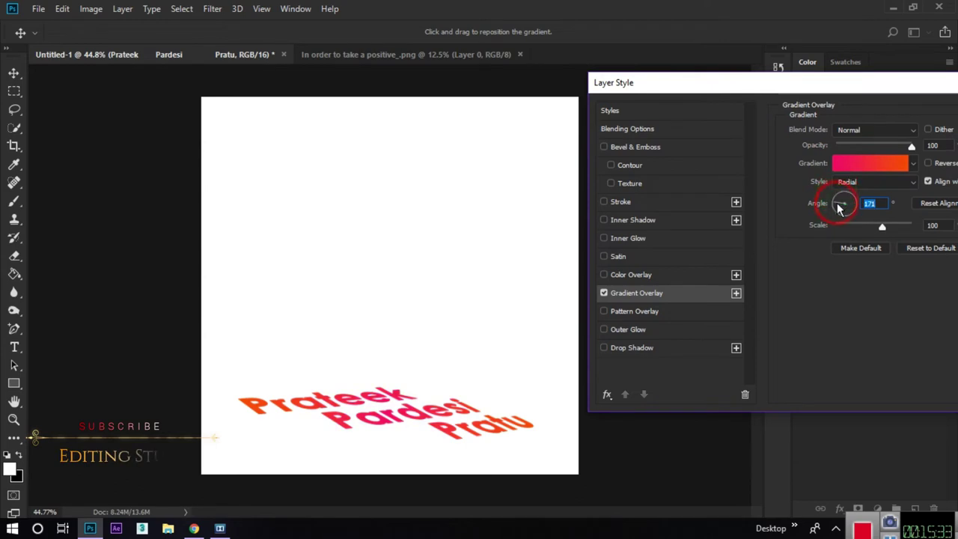
pyautogui.click(876, 182)
pyautogui.click(854, 188)
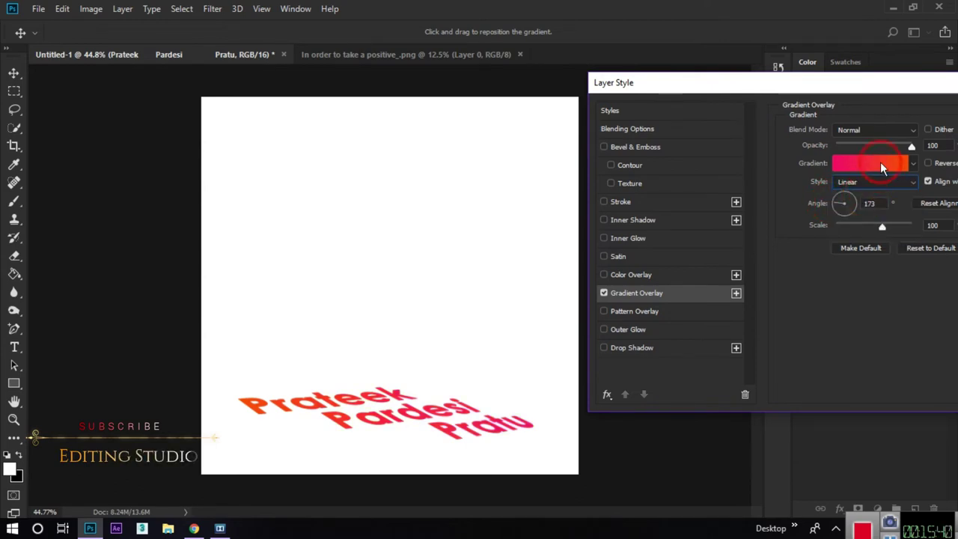
# - Accept the pink-to-orange gradient and apply the Gradient Overlay to the name text
pyautogui.click(881, 162)
pyautogui.click(850, 312)
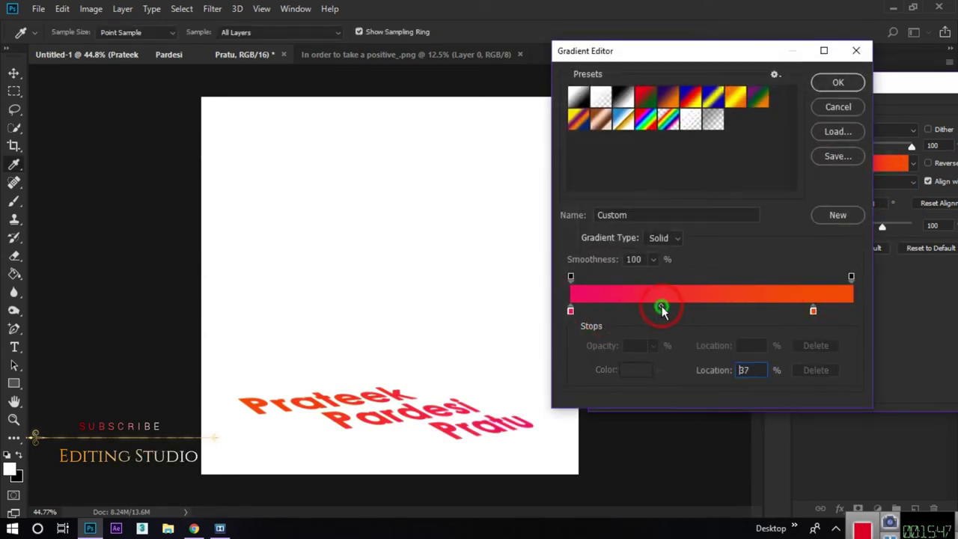
pyautogui.click(839, 82)
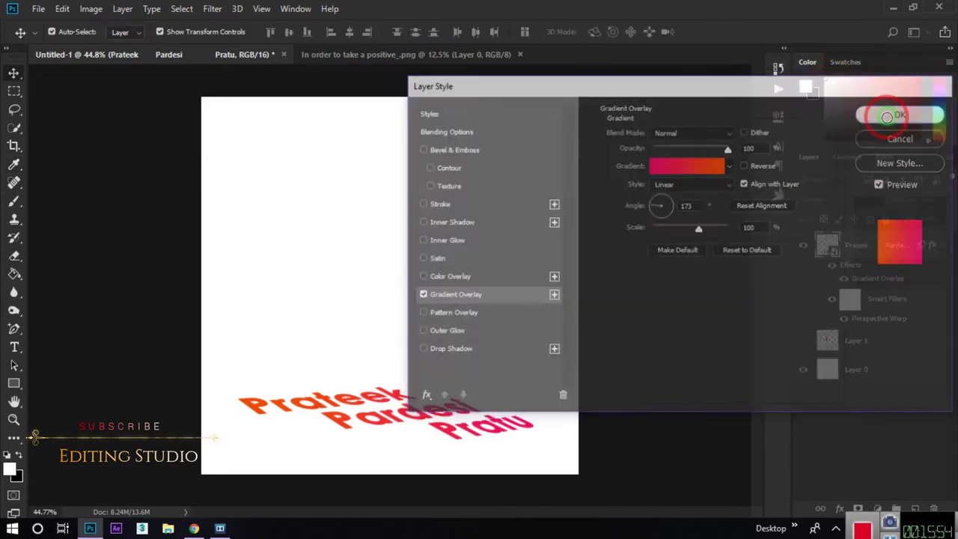
pyautogui.click(895, 84)
pyautogui.click(533, 385)
# - Enlarge the warped name text from its top-right corner, shift it left, and commit
pyautogui.click(490, 217)
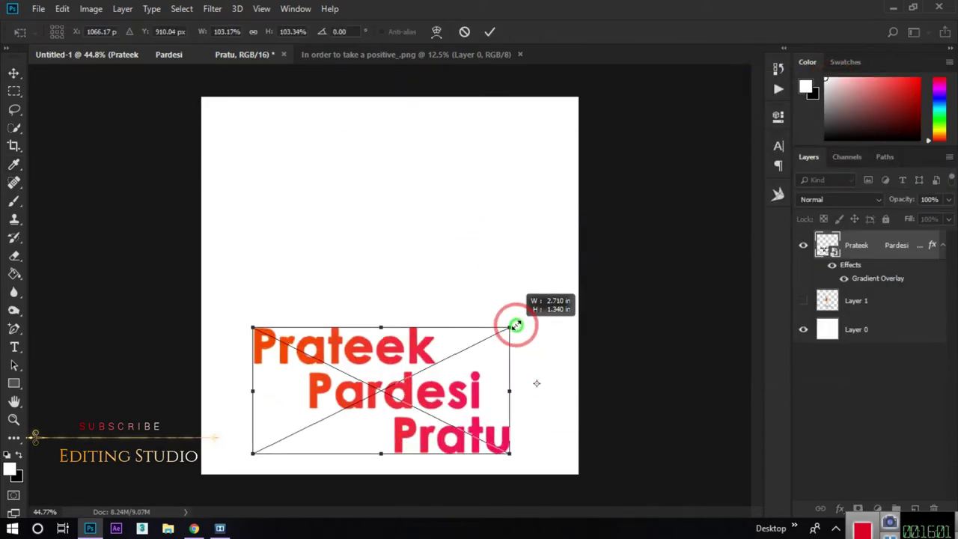
pyautogui.moveTo(514, 323); pyautogui.dragTo(569, 294)
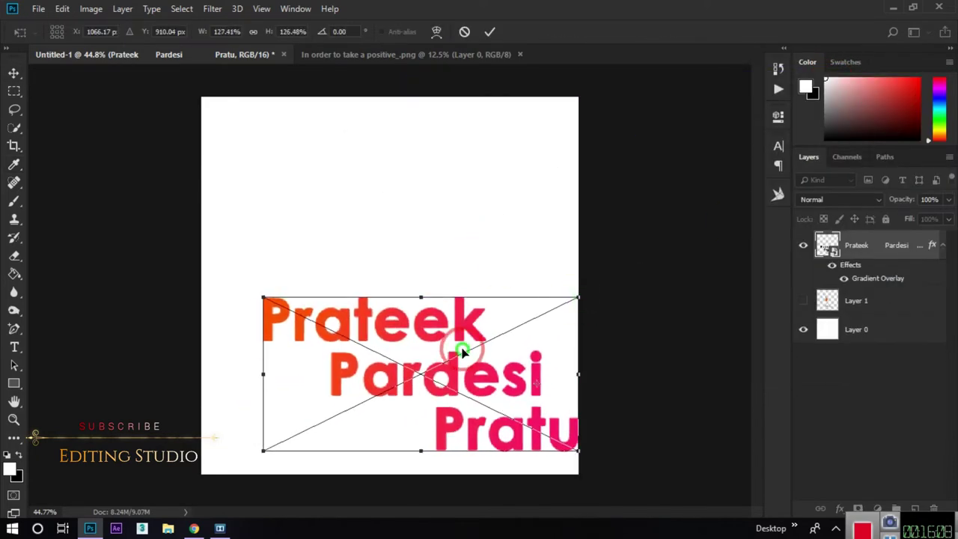
pyautogui.moveTo(460, 342); pyautogui.dragTo(429, 341)
pyautogui.click(489, 31)
pyautogui.click(421, 402)
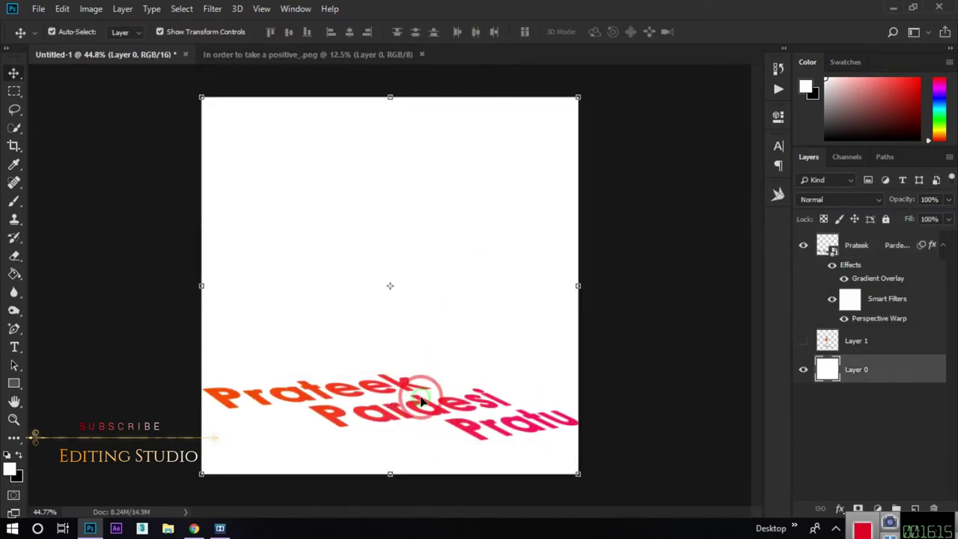
# - Scale the name text to the full page width, lower it slightly, and show the walking man
pyautogui.click(862, 251)
pyautogui.press('t')
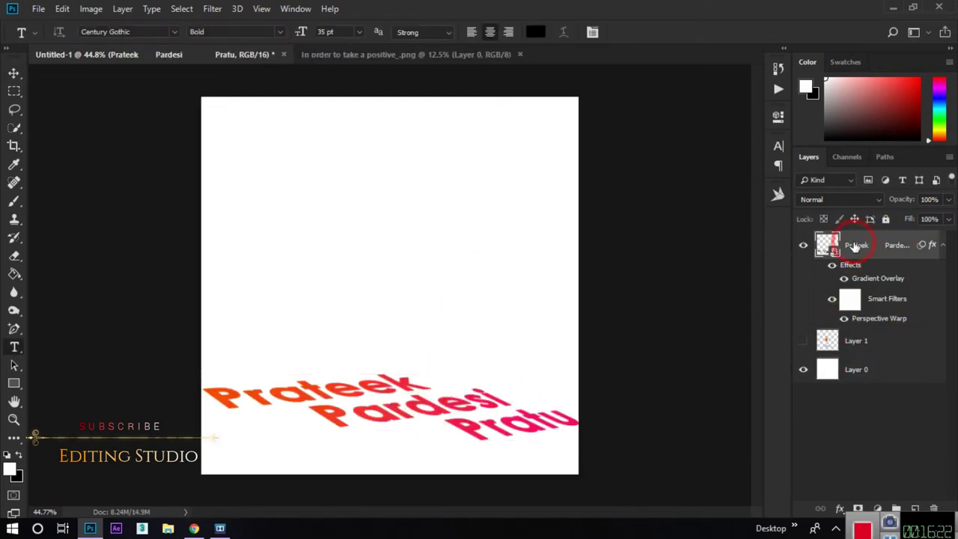
pyautogui.press('v')
pyautogui.click(580, 385)
pyautogui.click(496, 214)
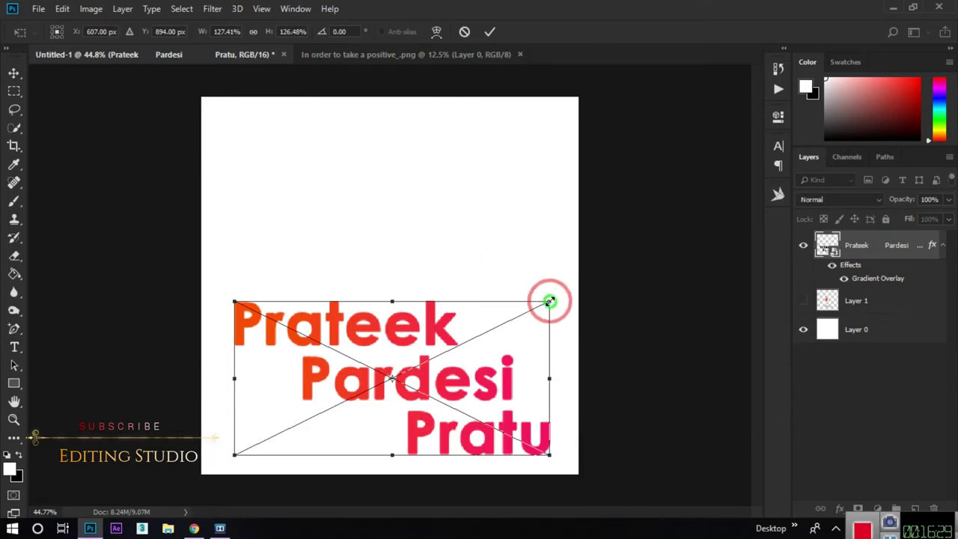
pyautogui.moveTo(552, 301)
pyautogui.mouseDown()
pyautogui.moveTo(563, 323)
pyautogui.moveTo(547, 287)
pyautogui.mouseUp()
pyautogui.click(490, 31)
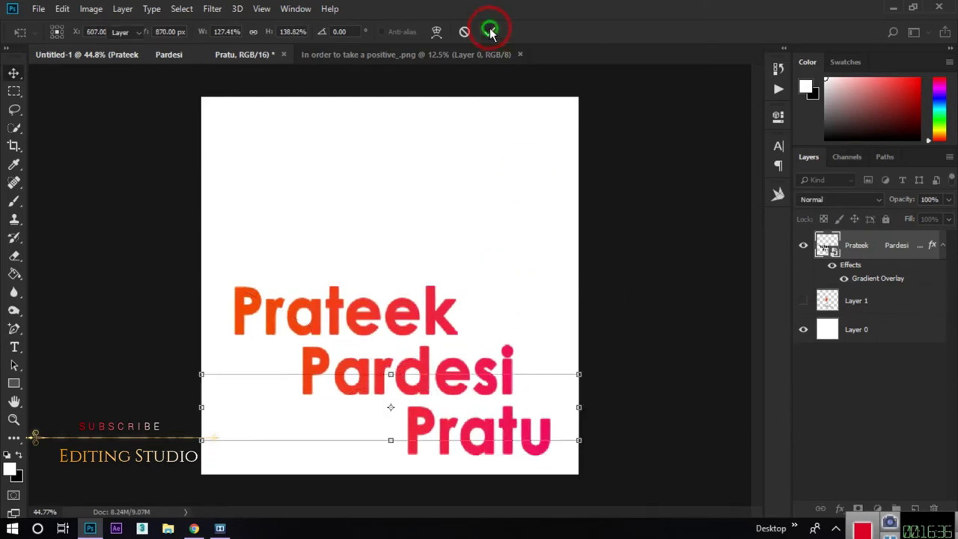
pyautogui.moveTo(468, 386); pyautogui.dragTo(468, 409)
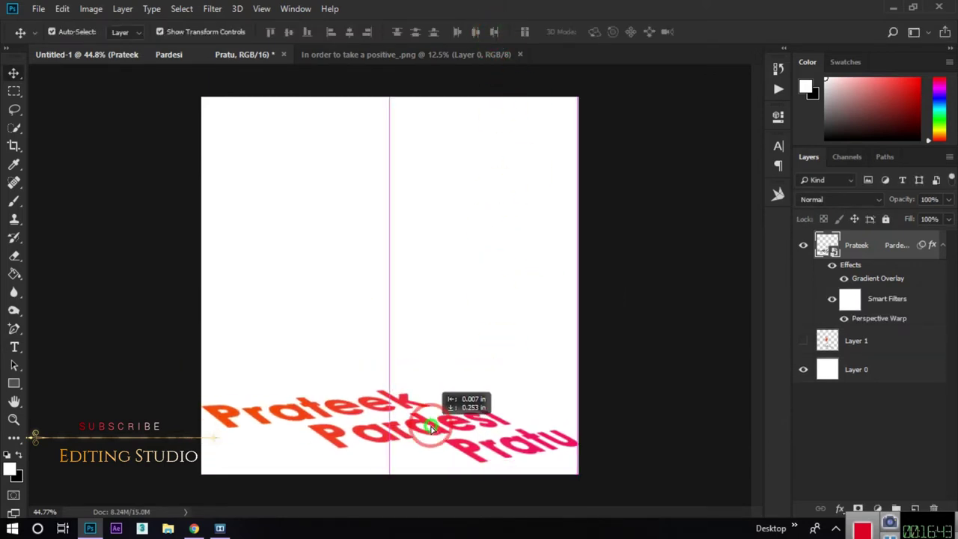
pyautogui.click(803, 342)
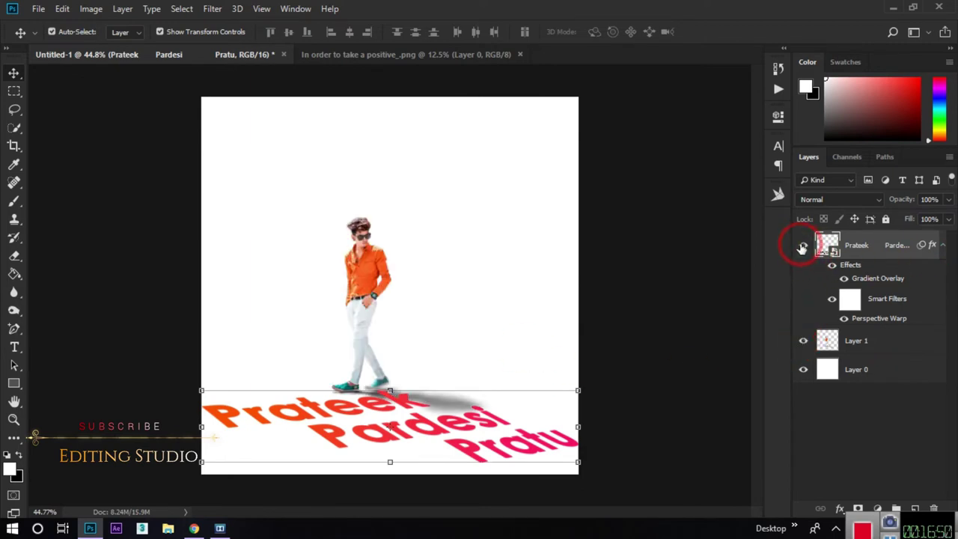
# - Move Layer 1 above the text, scale the man to about 124%, and tilt him about 2.5°
pyautogui.moveTo(865, 344); pyautogui.dragTo(873, 250)
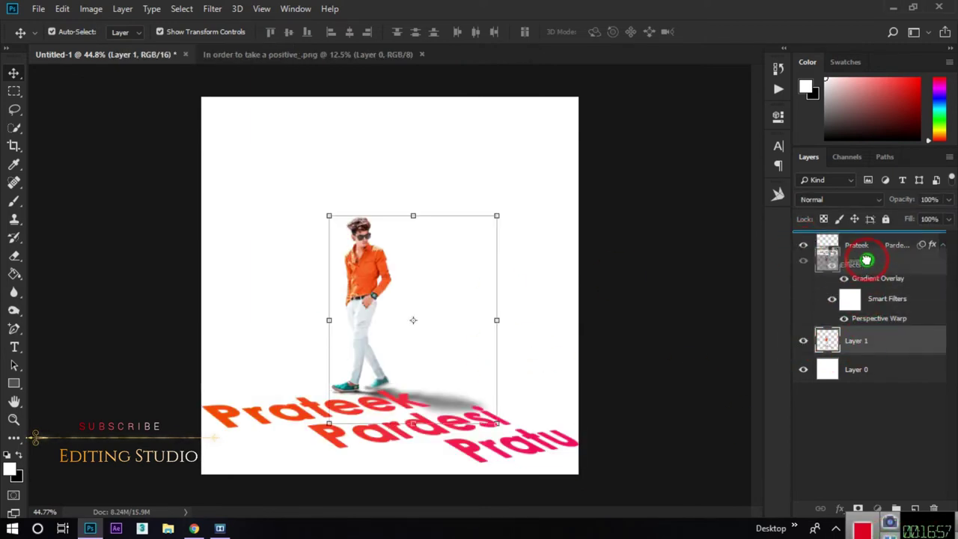
pyautogui.moveTo(370, 273); pyautogui.dragTo(329, 291)
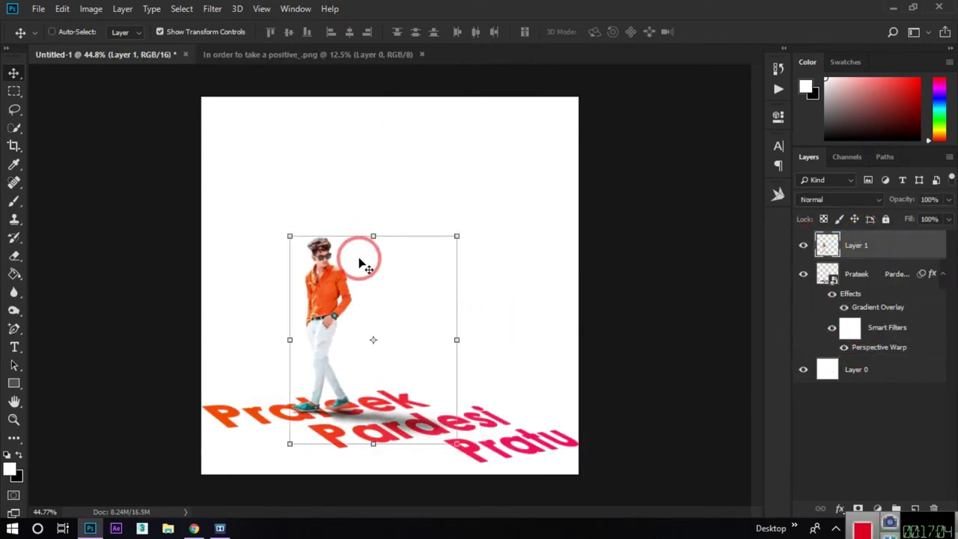
pyautogui.keyDown('alt'); pyautogui.keyDown('shift'); pyautogui.moveTo(453, 235); pyautogui.dragTo(477, 210); pyautogui.keyUp('shift'); pyautogui.keyUp('alt')
pyautogui.moveTo(298, 315); pyautogui.dragTo(340, 328)
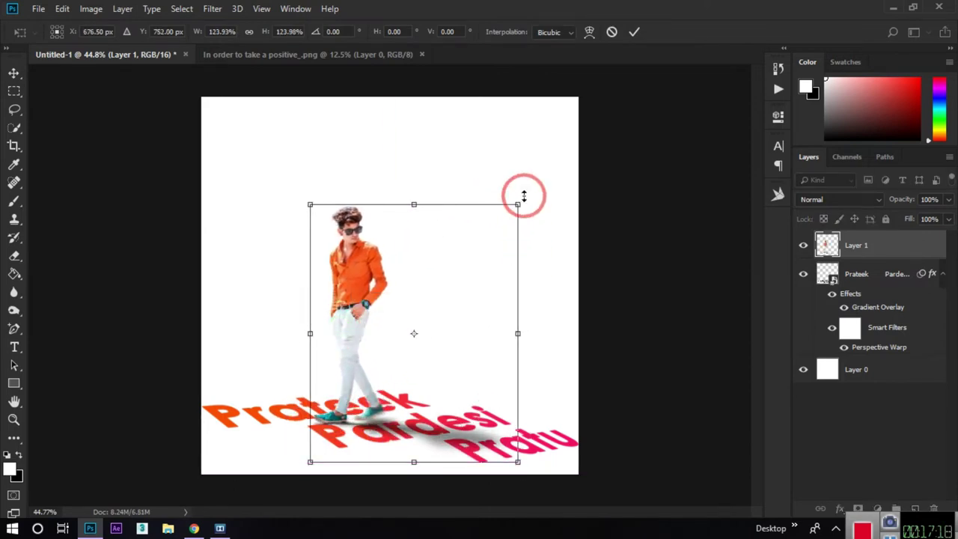
pyautogui.moveTo(519, 197); pyautogui.dragTo(534, 203)
pyautogui.moveTo(367, 260); pyautogui.dragTo(375, 267)
pyautogui.click(635, 33)
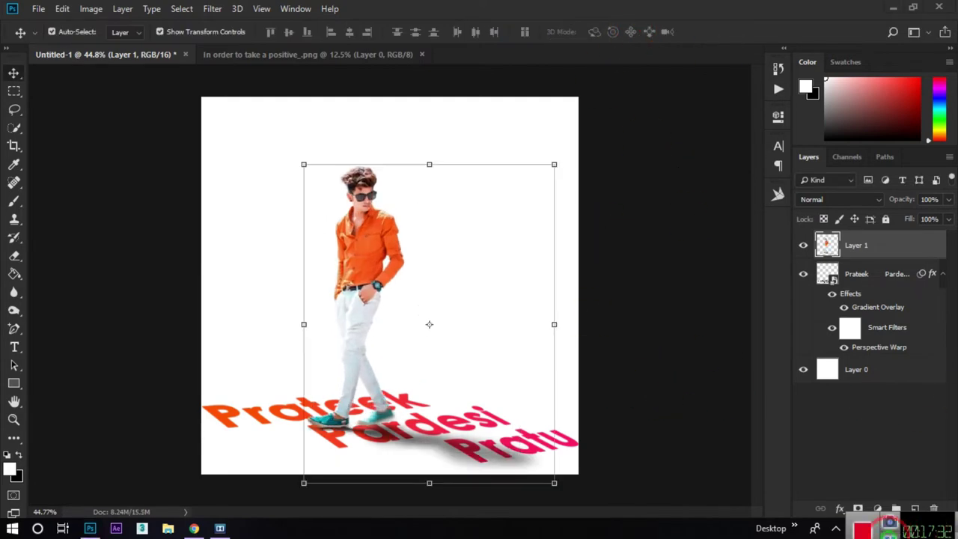
pyautogui.scroll(5, 419, 341)
pyautogui.scroll(3, 494, 292)
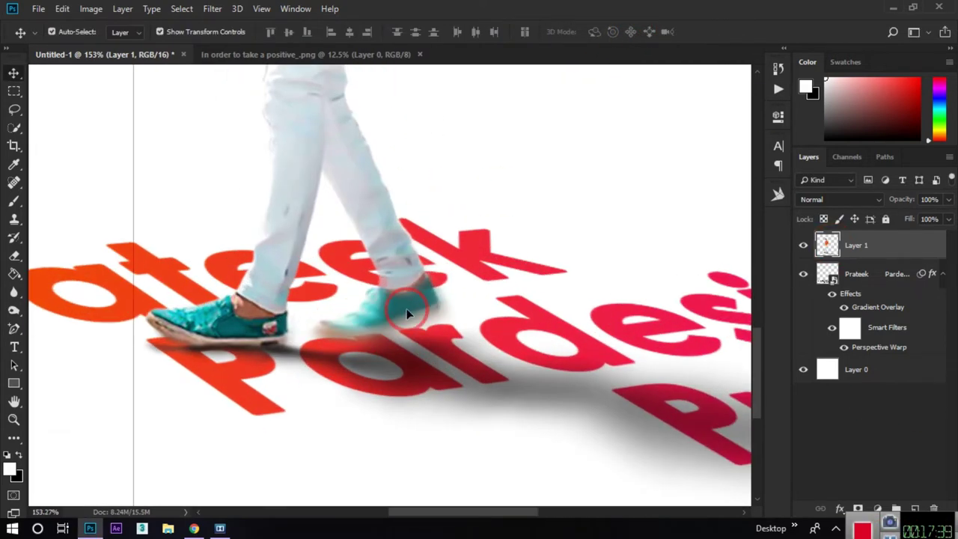
pyautogui.scroll(1, 365, 347)
pyautogui.scroll(1, 355, 299)
pyautogui.scroll(1, 338, 301)
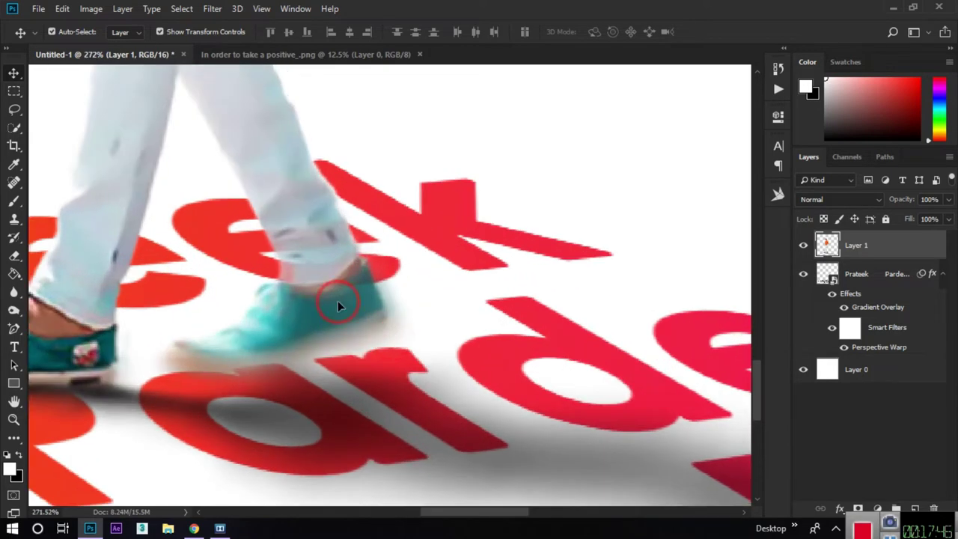
pyautogui.scroll(1, 338, 301)
# - Add a new empty layer and set the brush to 50% opacity and 57% flow
pyautogui.hotkey('ctrl', 'shift', 'alt', 'n')
pyautogui.rightClick(14, 201)
pyautogui.press('5')
pyautogui.hotkey('shift', '5')
pyautogui.hotkey('shift', '7')
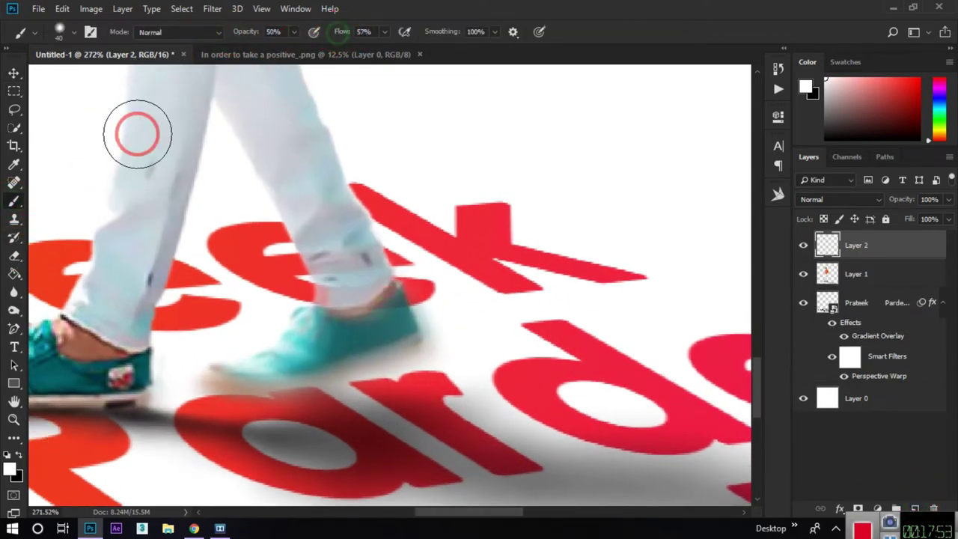
# - Sample dark teal, lighter cyan and light grey beside the back shoe and paint over its edge
pyautogui.keyDown('alt'); pyautogui.click(37, 366); pyautogui.keyUp('alt')
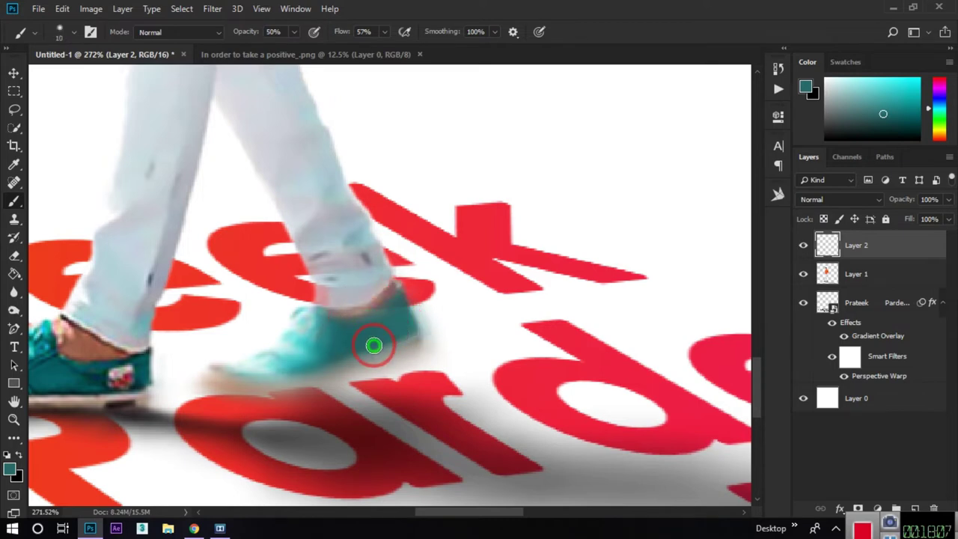
pyautogui.keyDown('alt'); pyautogui.click(295, 342); pyautogui.keyUp('alt')
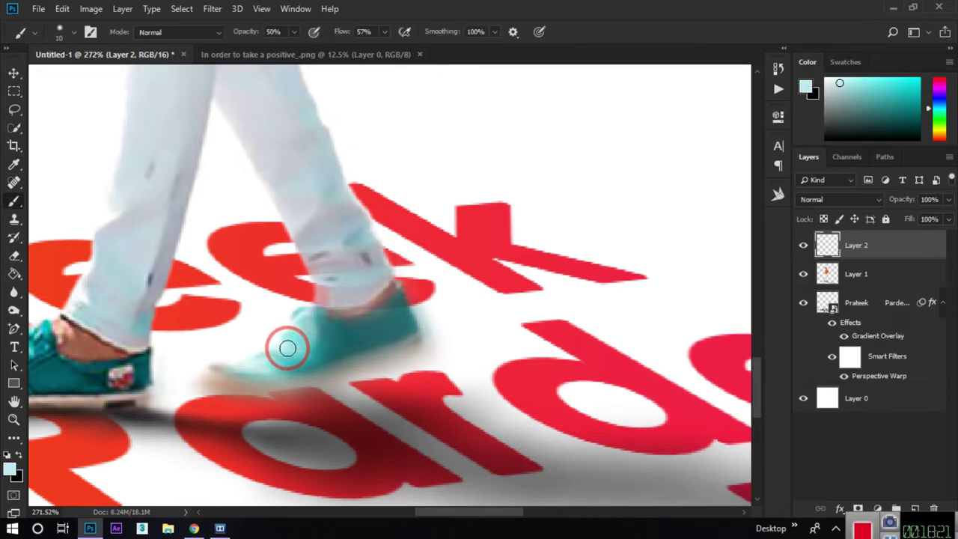
pyautogui.keyDown('alt'); pyautogui.click(278, 357); pyautogui.keyUp('alt')
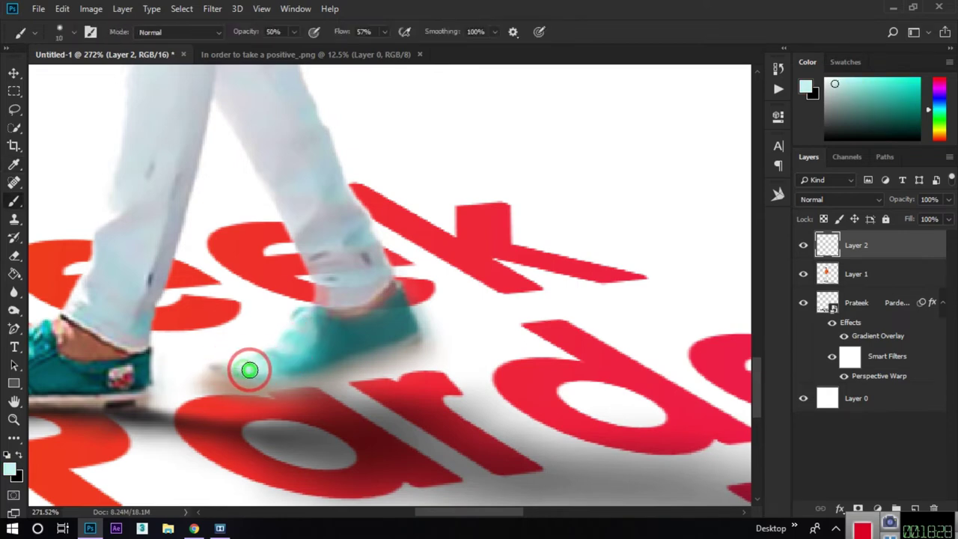
pyautogui.moveTo(263, 365); pyautogui.dragTo(231, 371)
pyautogui.keyDown('alt'); pyautogui.click(365, 359); pyautogui.keyUp('alt')
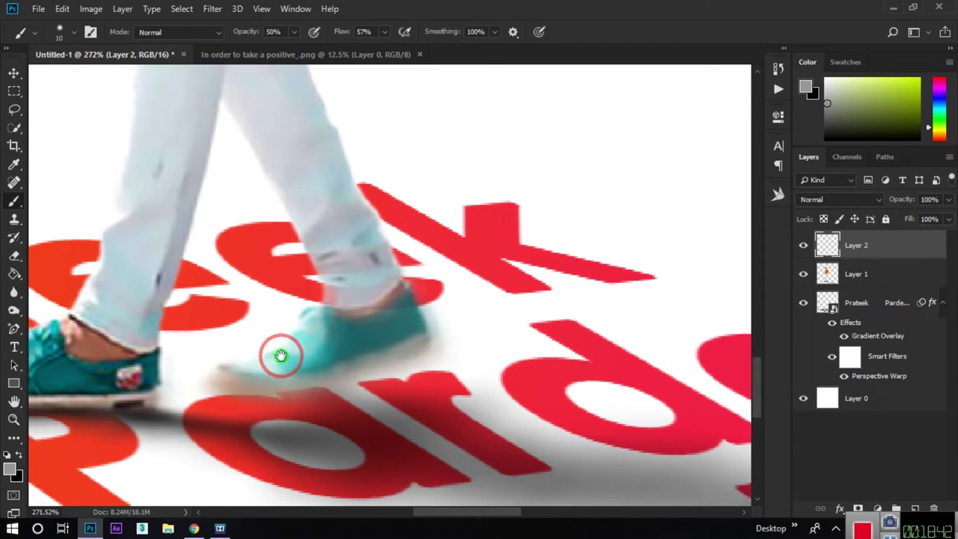
pyautogui.hscroll(-5, 277, 355)
pyautogui.scroll(-2, 262, 314)
# - Draw a closed Pen Tool path roughly around the front shoe
pyautogui.rightClick(13, 327)
pyautogui.click(71, 327)
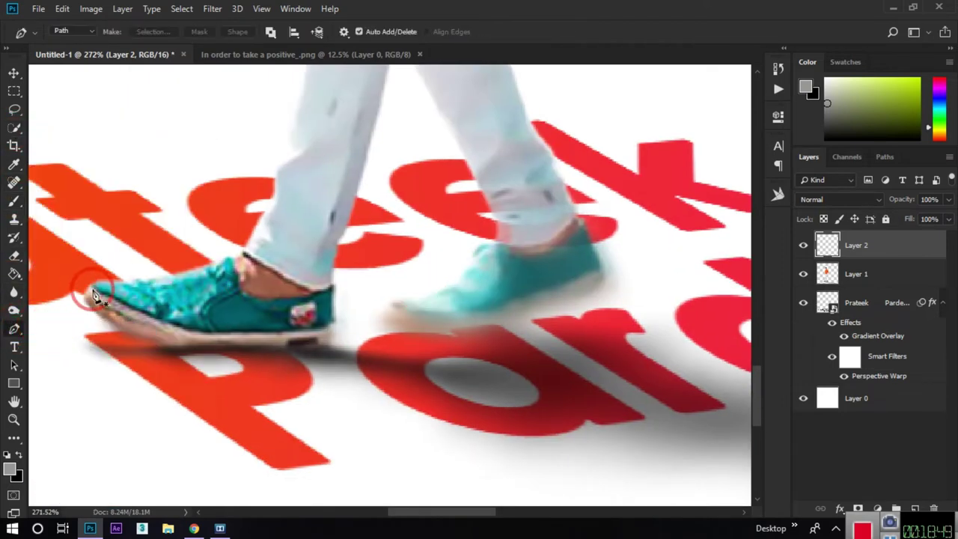
pyautogui.click(93, 286)
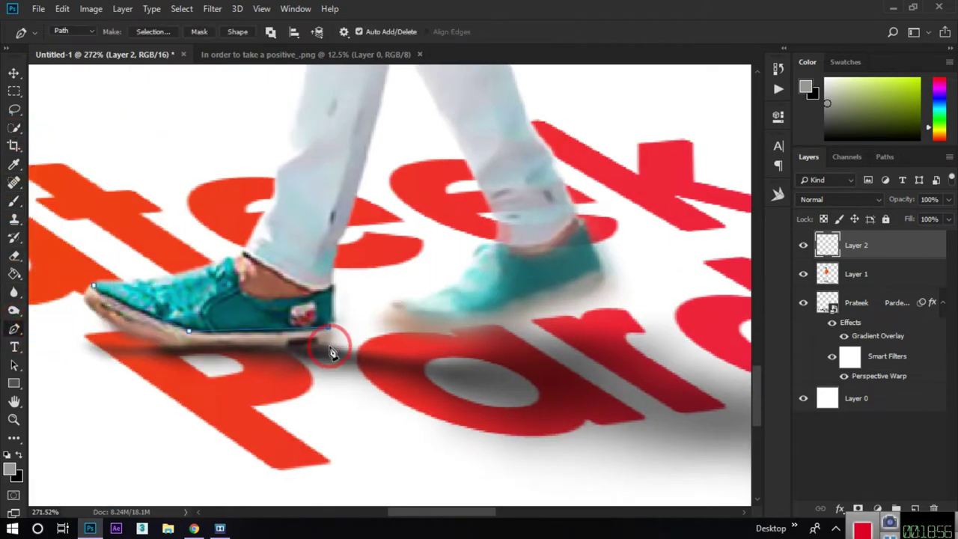
pyautogui.moveTo(329, 346); pyautogui.dragTo(166, 349)
pyautogui.click(92, 300)
# - Add anchor points and bend the path to follow the front shoe's toe
pyautogui.rightClick(14, 327)
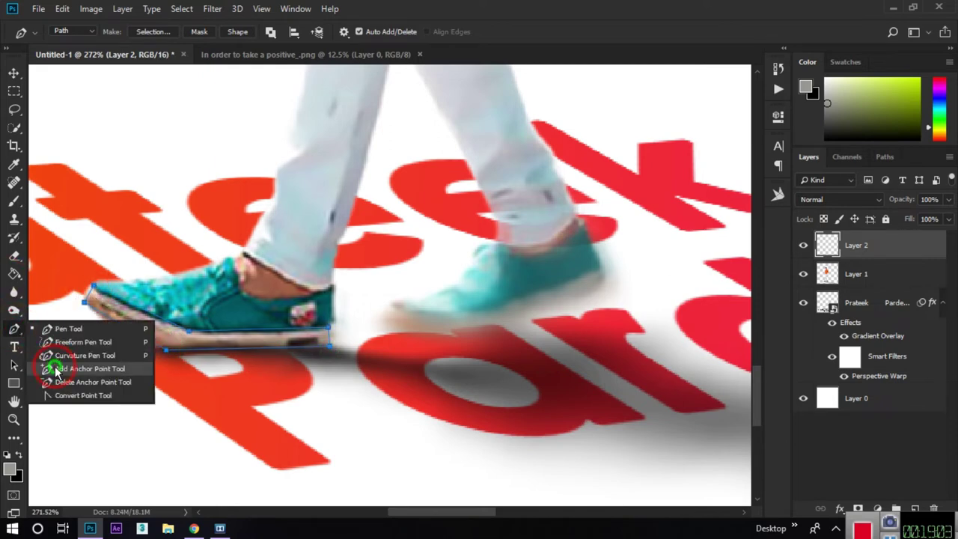
pyautogui.click(96, 368)
pyautogui.scroll(3, 150, 317)
pyautogui.moveTo(107, 283); pyautogui.dragTo(163, 305)
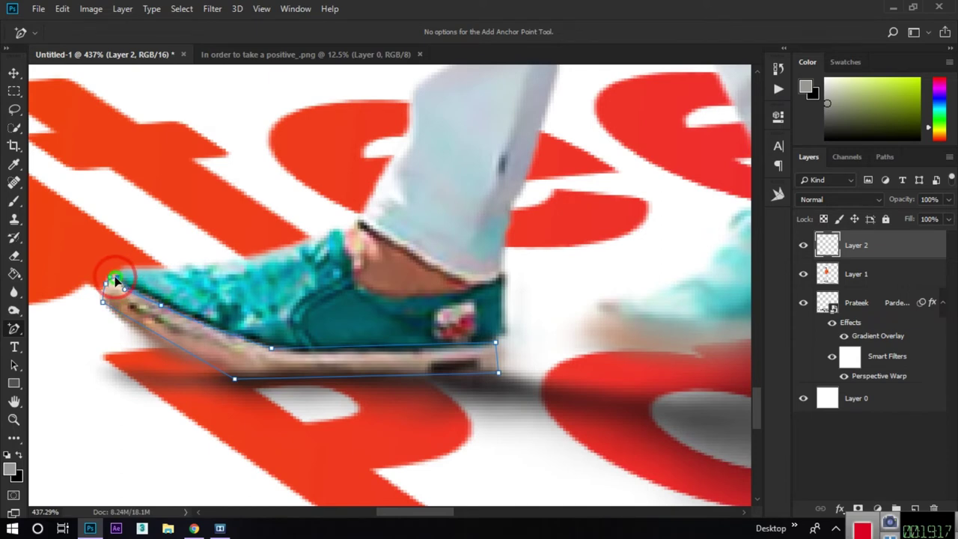
pyautogui.click(161, 337)
pyautogui.moveTo(147, 336); pyautogui.dragTo(107, 307)
# - Add points along the sole's bottom edge to fit the outline, then select Layer 1
pyautogui.moveTo(188, 358)
pyautogui.mouseDown()
pyautogui.moveTo(234, 376)
pyautogui.moveTo(359, 380)
pyautogui.mouseUp()
pyautogui.click(499, 363)
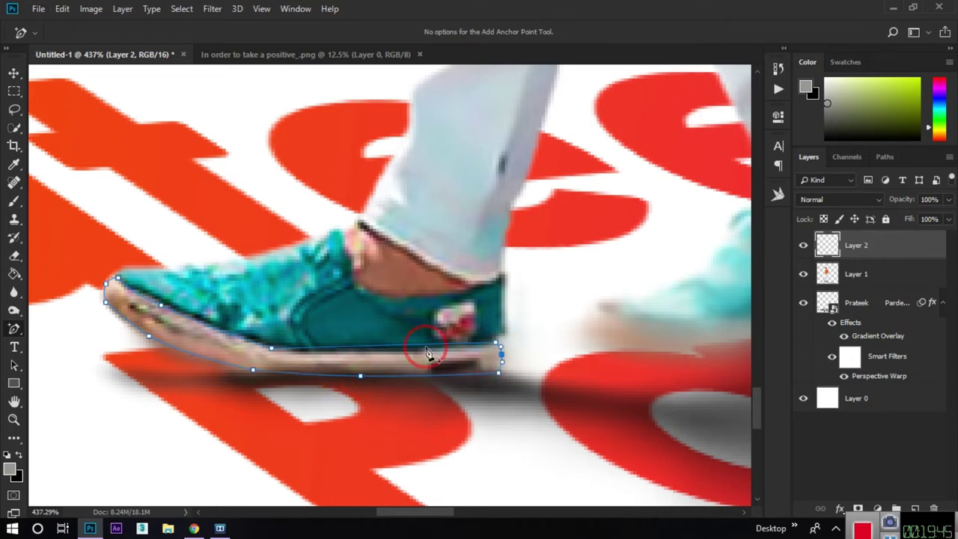
pyautogui.click(492, 370)
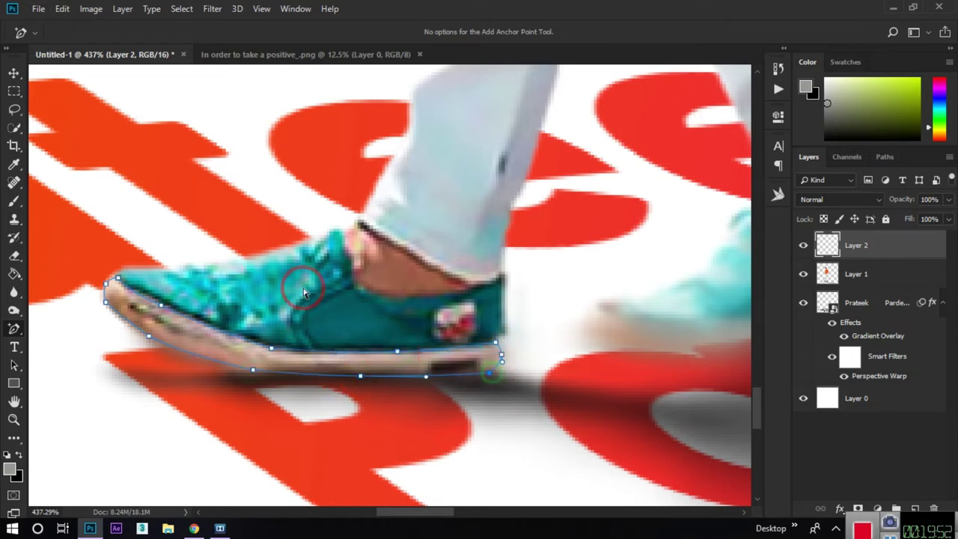
pyautogui.scroll(-3, 300, 276)
pyautogui.click(893, 281)
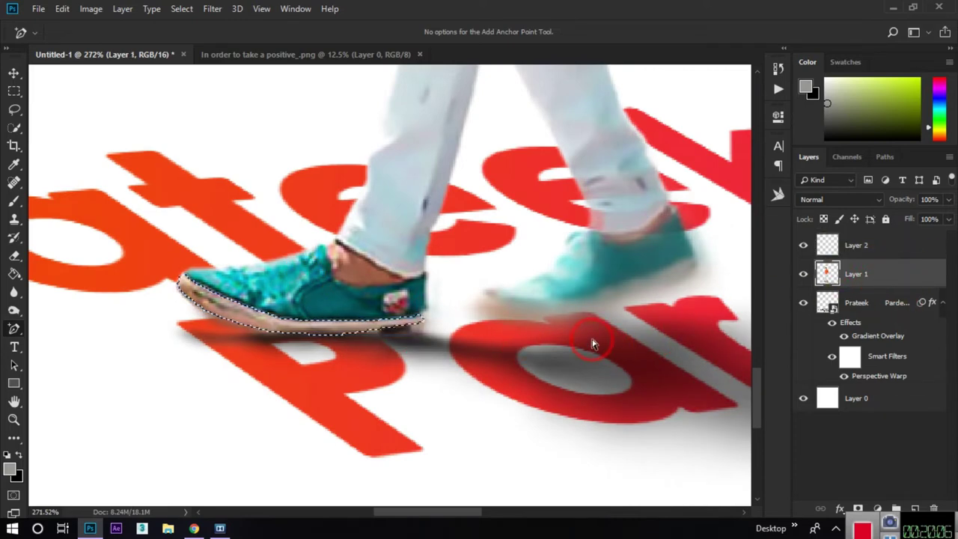
# - Add a point near the heel and curve the path to hug the sole's underside
pyautogui.click(419, 336)
pyautogui.scroll(2, 421, 336)
pyautogui.scroll(-1, 421, 338)
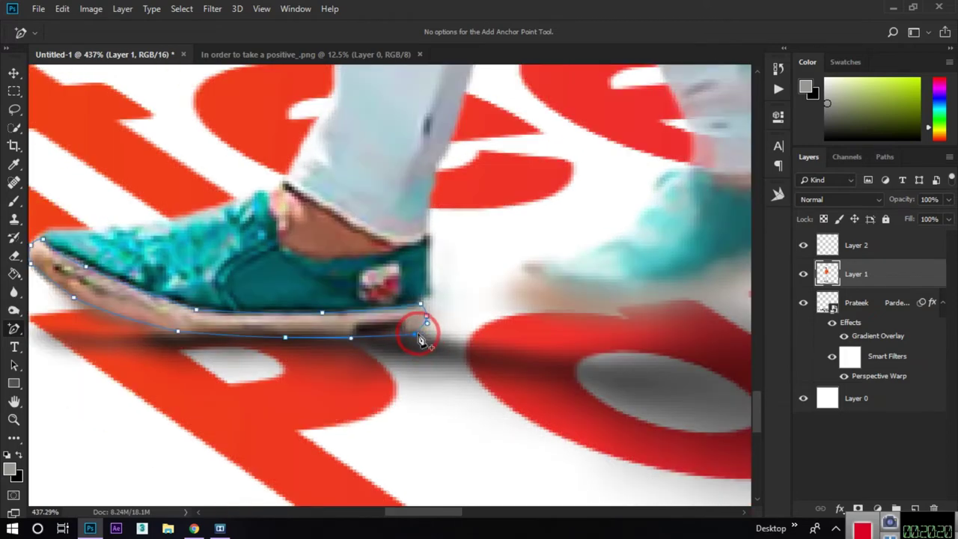
pyautogui.moveTo(352, 347); pyautogui.dragTo(229, 343)
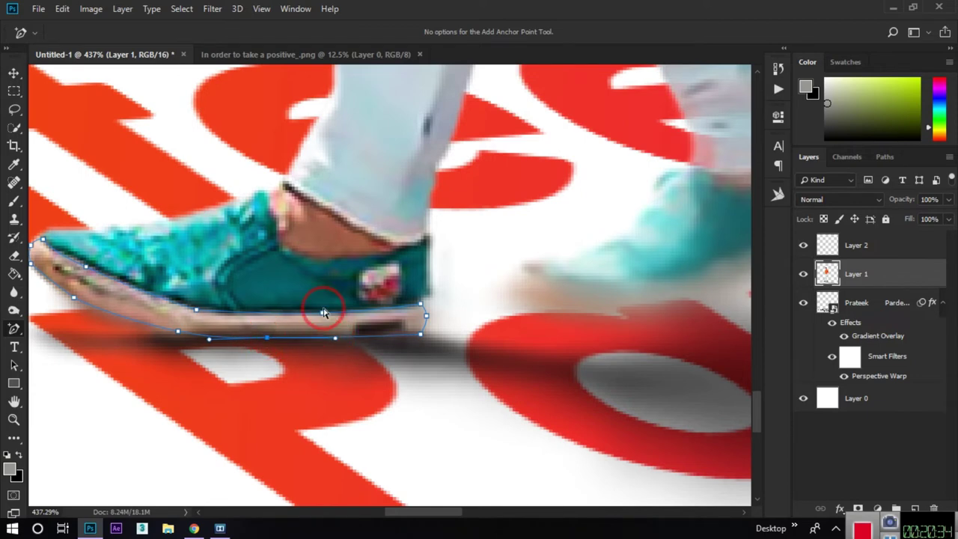
pyautogui.scroll(-2, 323, 313)
# - Copy the selected shoe onto Layer 3 and move, scale and skew it over the back foot
pyautogui.hotkey('ctrl', 'Return')
pyautogui.hotkey('ctrl', 'j')
pyautogui.press('v')
pyautogui.moveTo(464, 277)
pyautogui.mouseDown()
pyautogui.moveTo(464, 217)
pyautogui.moveTo(299, 266)
pyautogui.mouseUp()
pyautogui.moveTo(232, 378)
pyautogui.mouseDown()
pyautogui.moveTo(488, 210)
pyautogui.moveTo(582, 285)
pyautogui.moveTo(541, 279)
pyautogui.moveTo(524, 310)
pyautogui.moveTo(556, 306)
pyautogui.moveTo(515, 307)
pyautogui.moveTo(567, 295)
pyautogui.moveTo(465, 321)
pyautogui.mouseUp()
# - Rotate the shoe copy by 2.9°, zoom out to check placement, and select Layer 3
pyautogui.press('Return')
pyautogui.moveTo(576, 274); pyautogui.dragTo(580, 279)
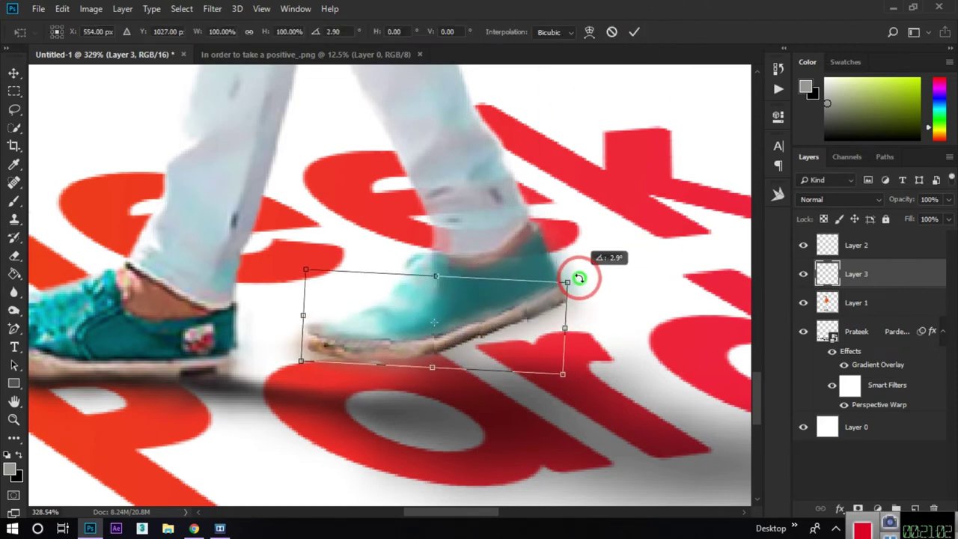
pyautogui.click(625, 47)
pyautogui.hotkey('ctrl', '0')
pyautogui.click(519, 315)
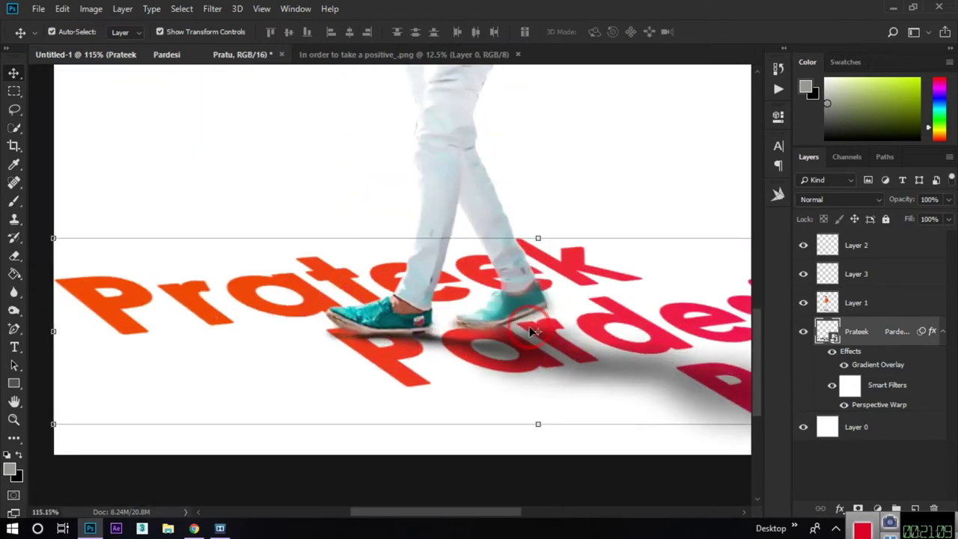
pyautogui.scroll(5, 531, 331)
pyautogui.click(862, 278)
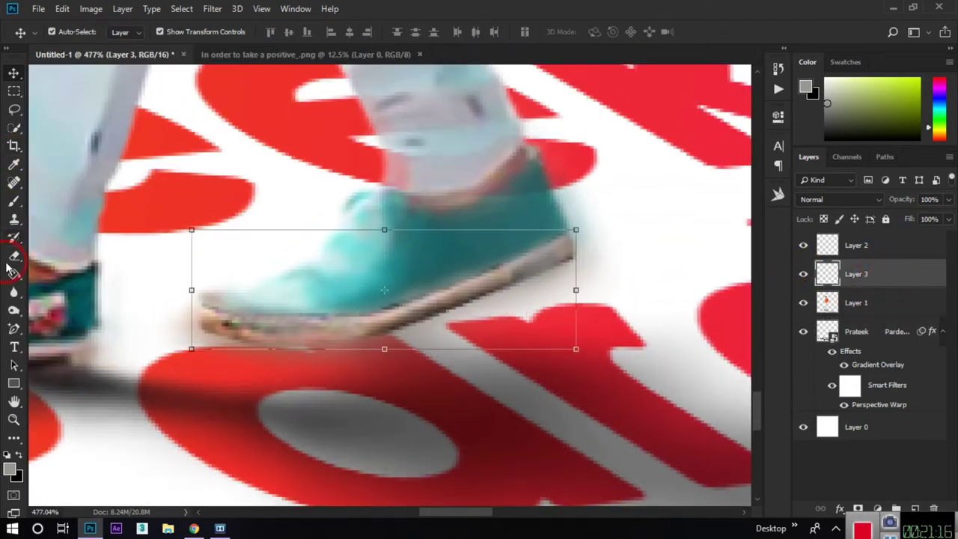
# - Soften the shoe copy's edges with the Blur tool and a smaller Eraser
pyautogui.rightClick(13, 292)
pyautogui.click(113, 292)
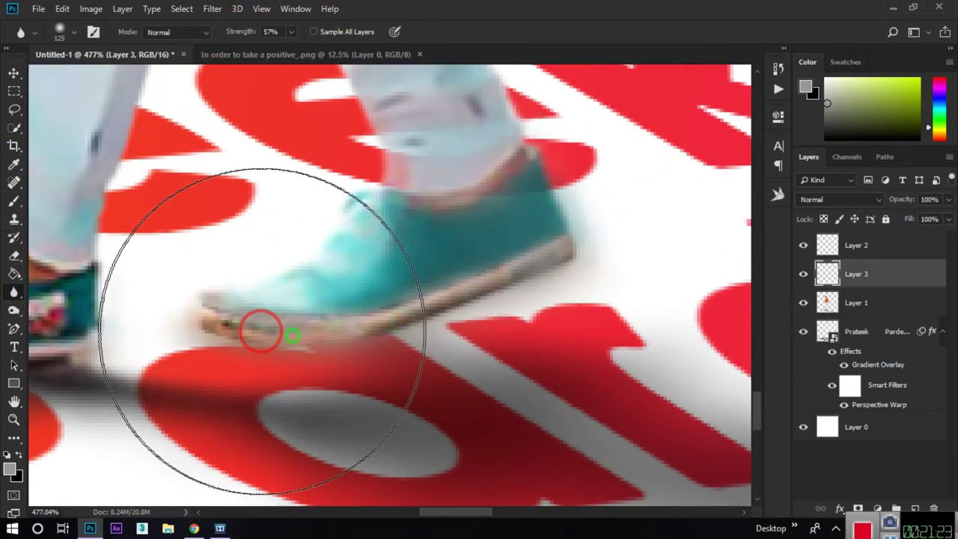
pyautogui.click(14, 255)
pyautogui.press('[')
pyautogui.press('[')
pyautogui.press('[')
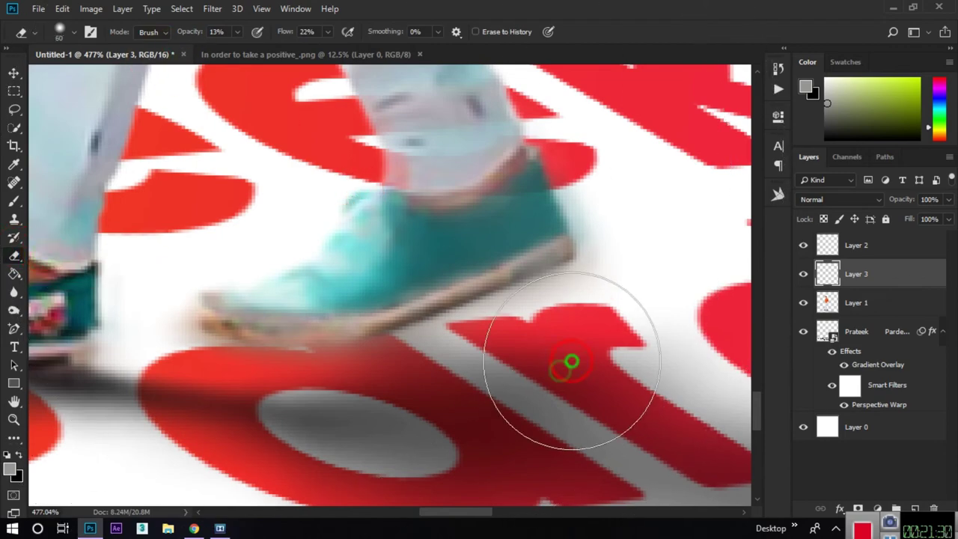
pyautogui.scroll(-3, 428, 386)
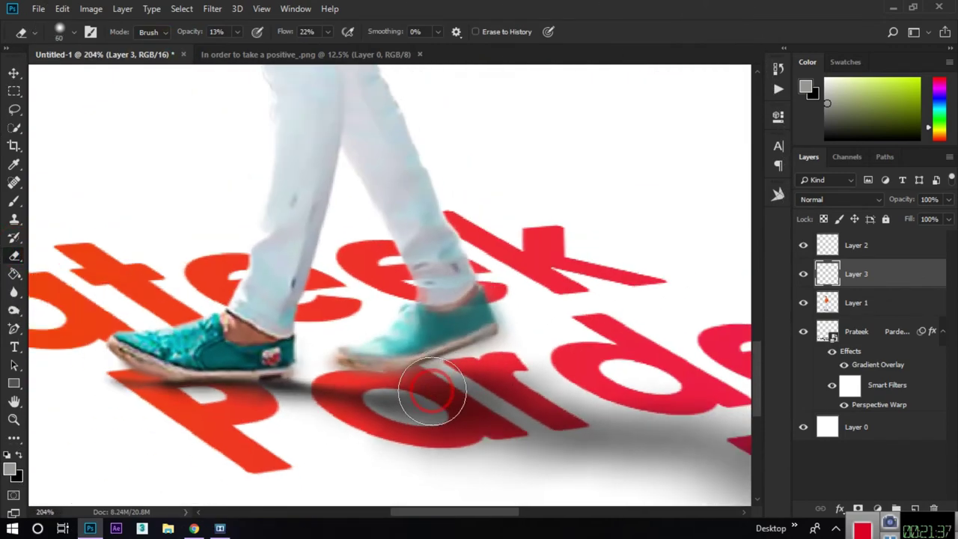
pyautogui.scroll(2, 449, 381)
pyautogui.click(824, 245)
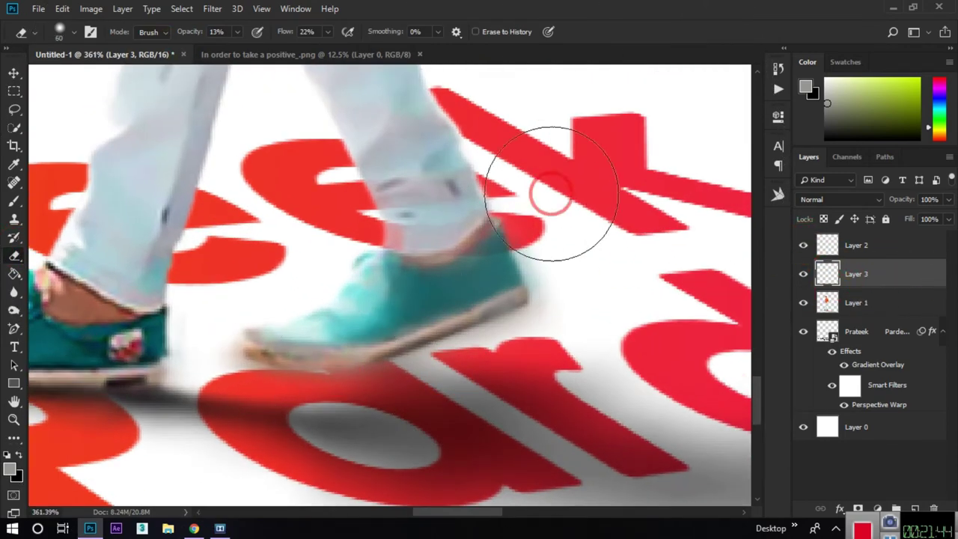
pyautogui.moveTo(550, 188); pyautogui.dragTo(537, 307)
pyautogui.rightClick(14, 200)
# - Sample light trouser tints and paint them over the back ankle seam
pyautogui.click(75, 199)
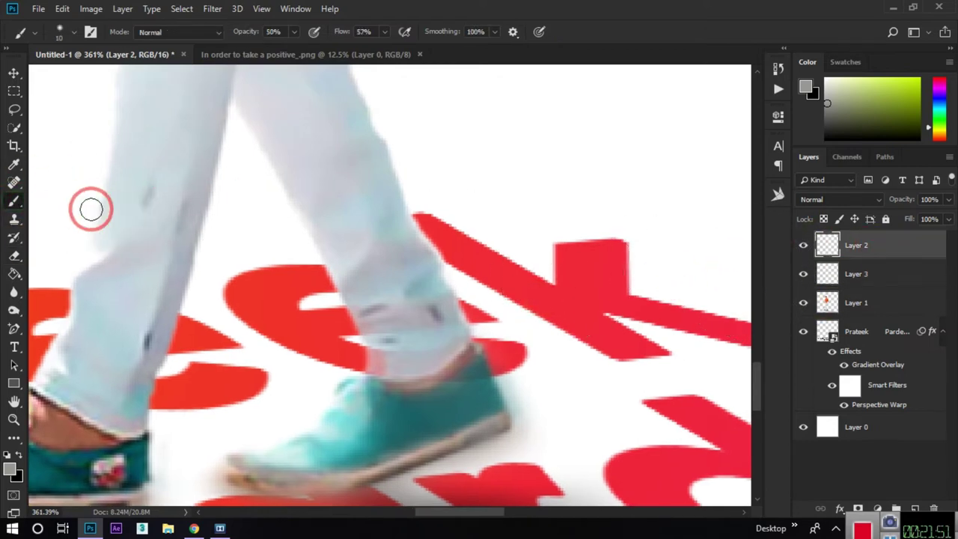
pyautogui.keyDown('alt'); pyautogui.click(364, 203); pyautogui.keyUp('alt')
pyautogui.moveTo(415, 250)
pyautogui.mouseDown()
pyautogui.moveTo(397, 253)
pyautogui.moveTo(365, 319)
pyautogui.moveTo(422, 320)
pyautogui.moveTo(367, 317)
pyautogui.moveTo(421, 332)
pyautogui.mouseUp()
pyautogui.keyDown('alt'); pyautogui.click(385, 276); pyautogui.keyUp('alt')
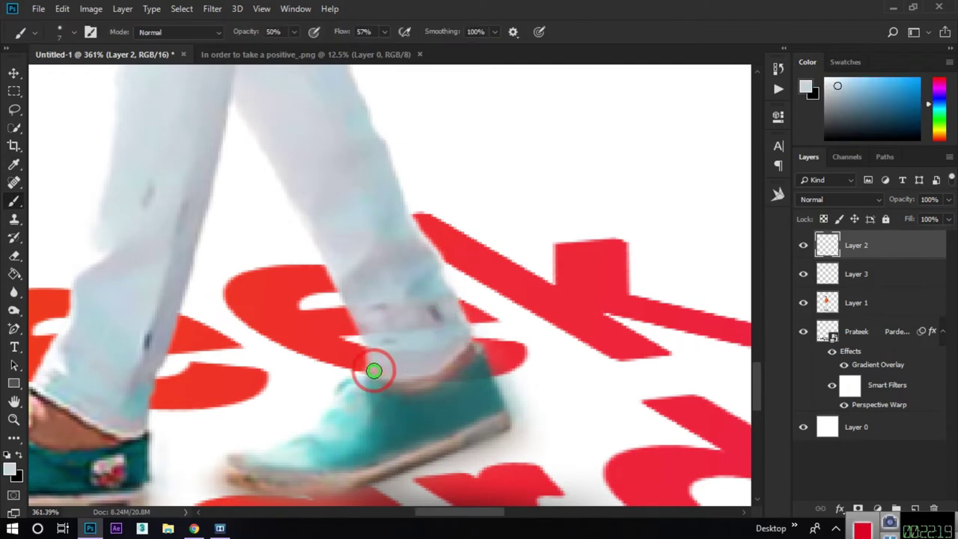
pyautogui.moveTo(444, 359); pyautogui.dragTo(451, 344)
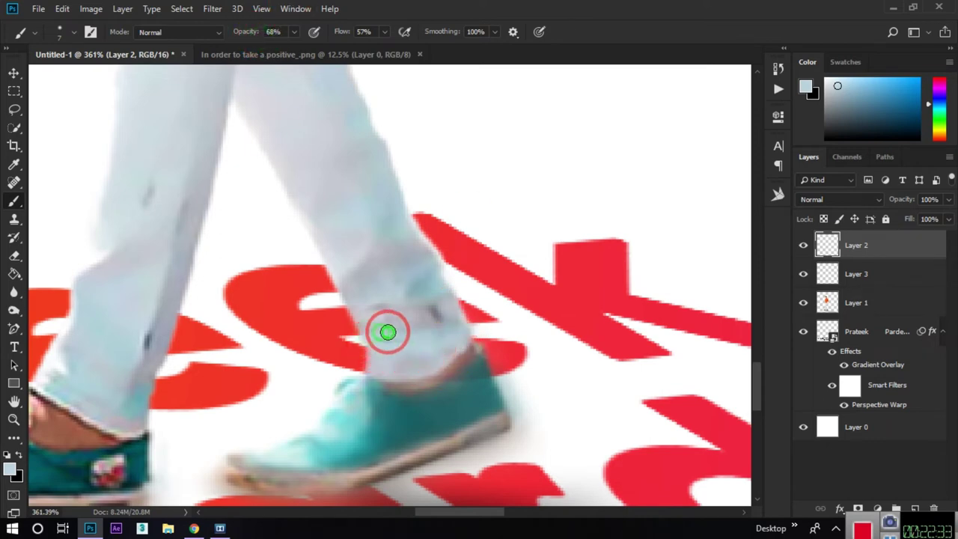
pyautogui.moveTo(384, 312); pyautogui.dragTo(441, 325)
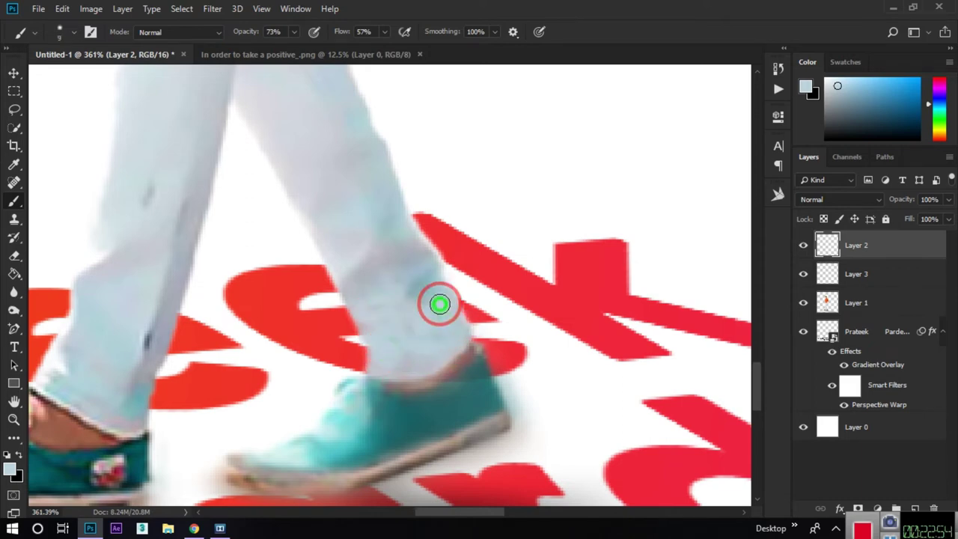
# - Zoom in and sample the shoe's teal and pinkish-brown tones to retouch its collar
pyautogui.scroll(-5, 440, 303)
pyautogui.scroll(-1, 412, 350)
pyautogui.scroll(3, 401, 413)
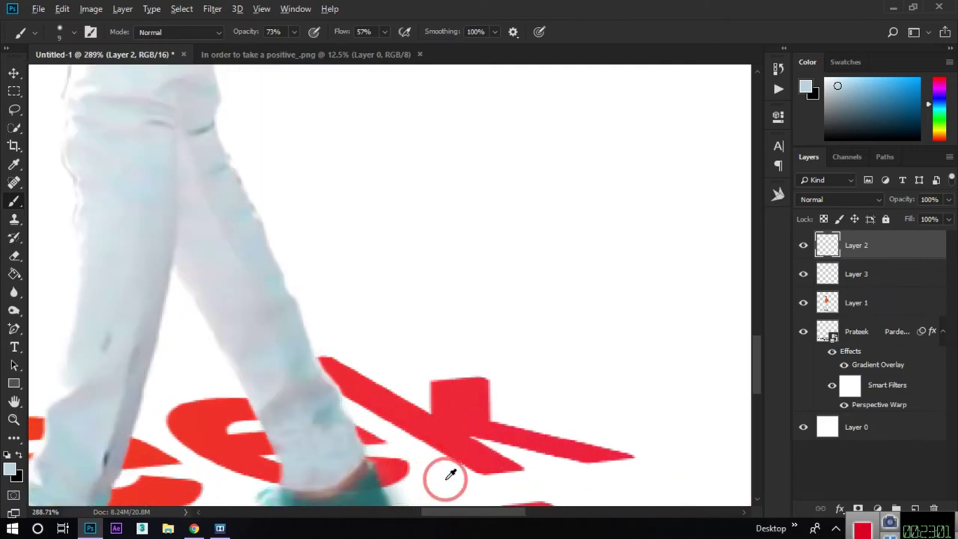
pyautogui.keyDown('alt'); pyautogui.click(453, 457); pyautogui.keyUp('alt')
pyautogui.scroll(2, 460, 437)
pyautogui.press('i')
pyautogui.click(474, 352)
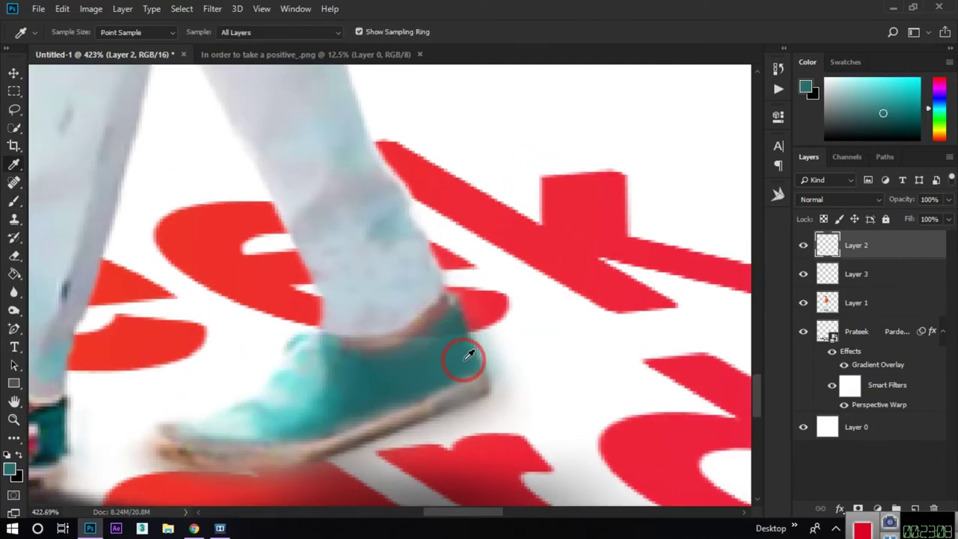
pyautogui.press('b')
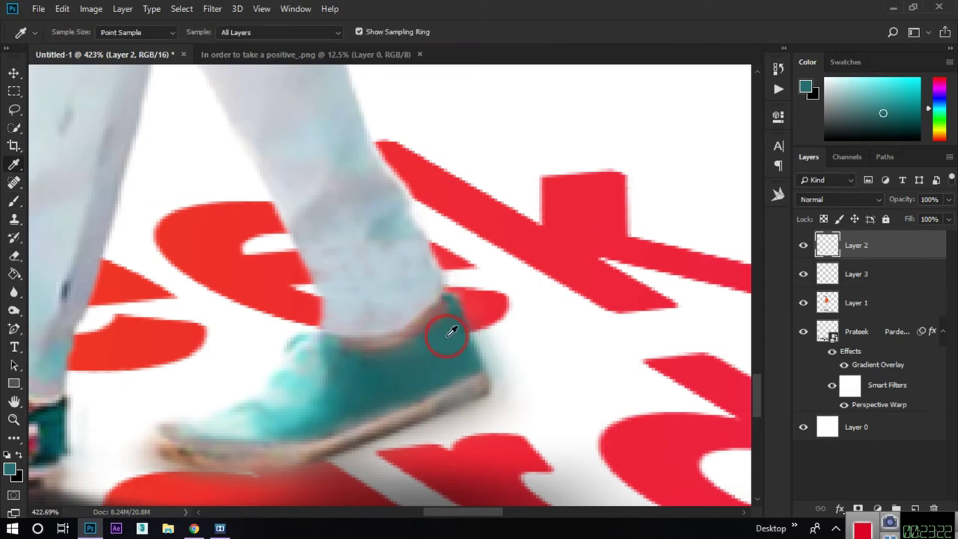
pyautogui.keyDown('alt'); pyautogui.click(434, 318); pyautogui.keyUp('alt')
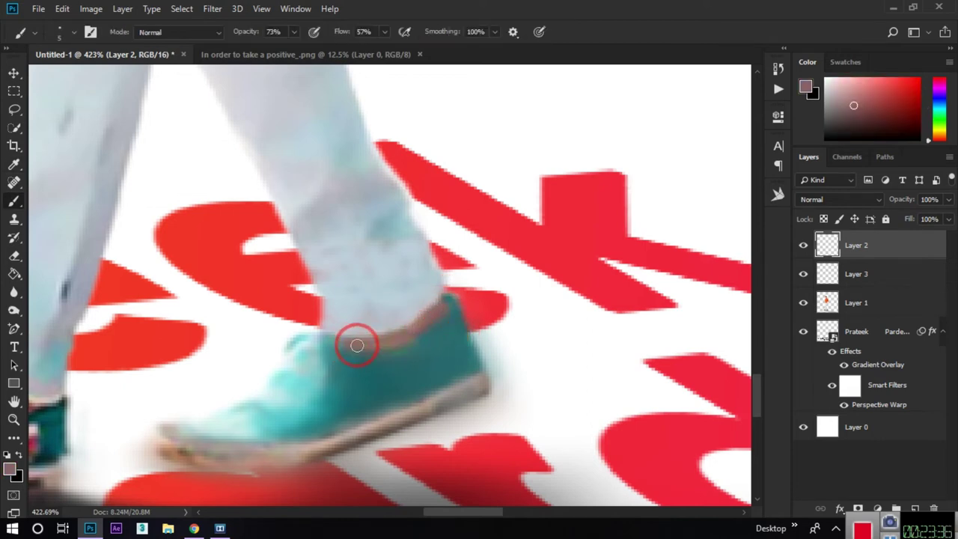
pyautogui.scroll(-8, 357, 345)
pyautogui.scroll(7, 433, 305)
pyautogui.scroll(-5, 459, 299)
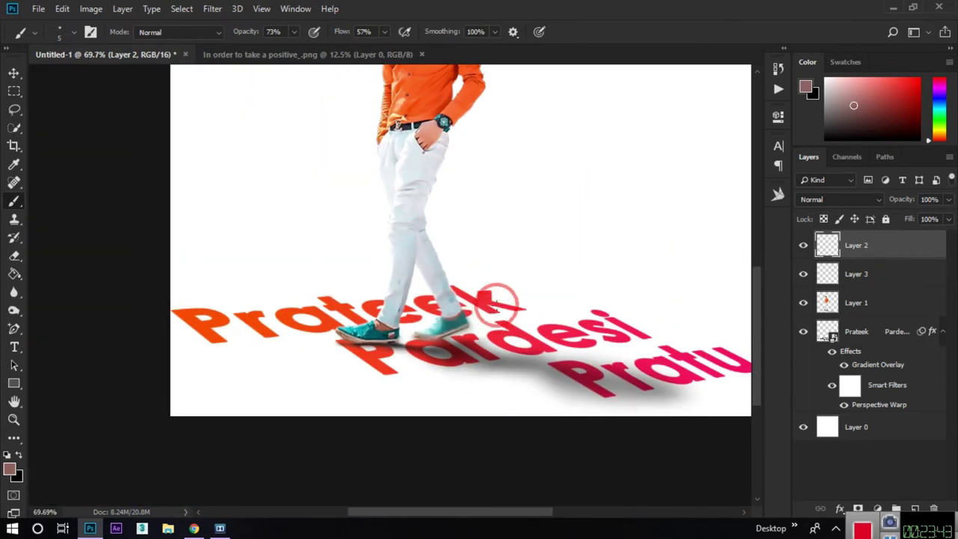
pyautogui.scroll(-2, 443, 328)
pyautogui.scroll(2, 442, 327)
pyautogui.scroll(-2, 365, 456)
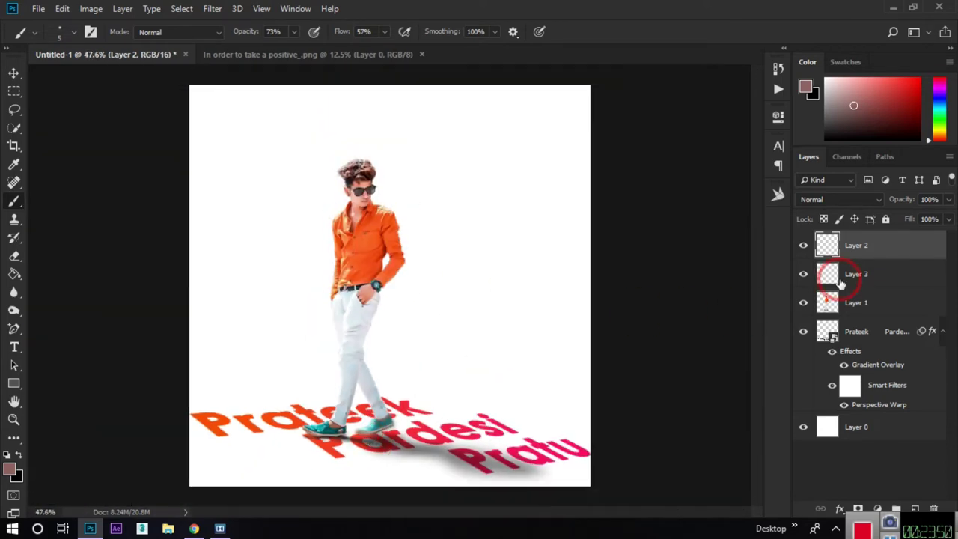
pyautogui.click(915, 508)
pyautogui.moveTo(803, 333); pyautogui.dragTo(873, 349)
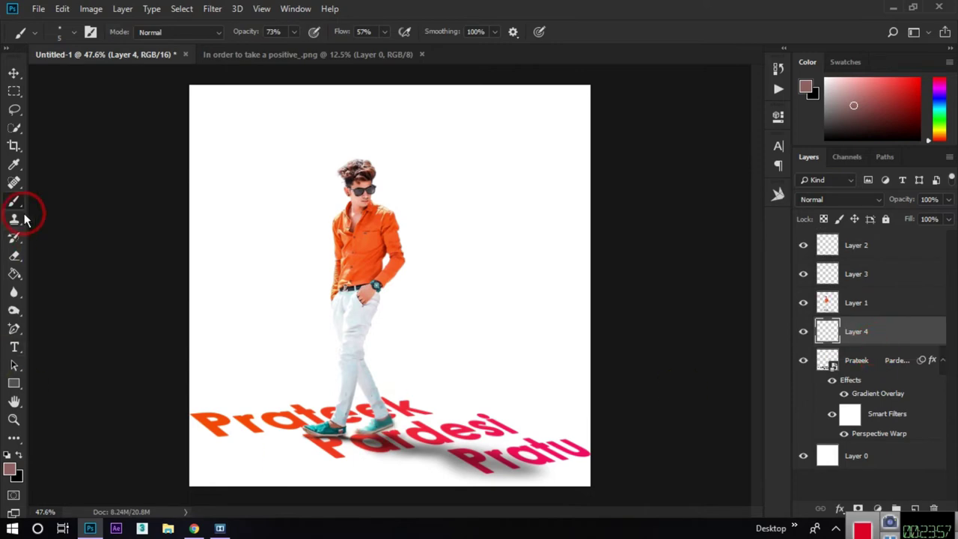
pyautogui.moveTo(337, 32); pyautogui.dragTo(317, 33)
pyautogui.scroll(3, 266, 343)
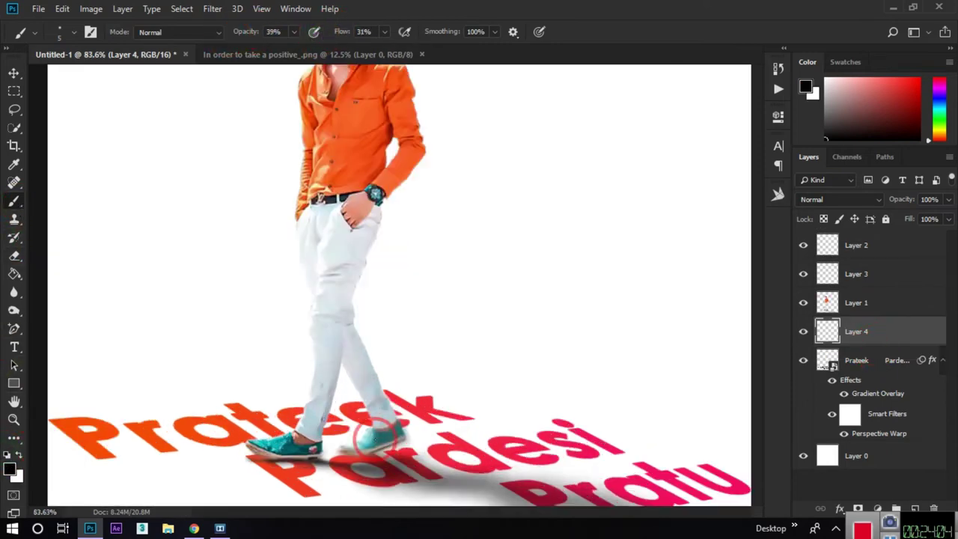
pyautogui.scroll(2, 266, 343)
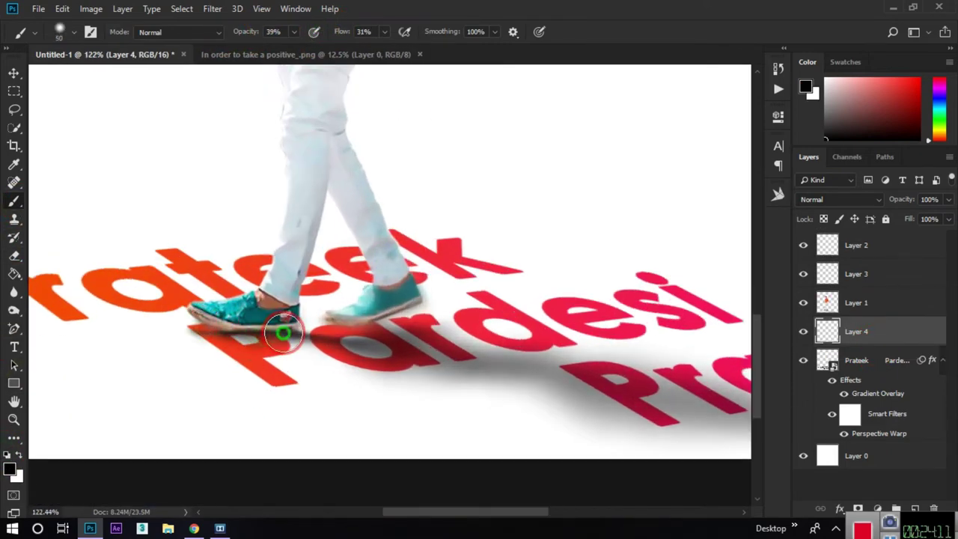
pyautogui.scroll(2, 197, 338)
pyautogui.scroll(2, 197, 314)
# - With a smaller black brush, paint a dark shadow along the shoes' base on Layer 4
pyautogui.press('[')
pyautogui.moveTo(291, 320); pyautogui.dragTo(433, 337)
pyautogui.scroll(-2, 434, 336)
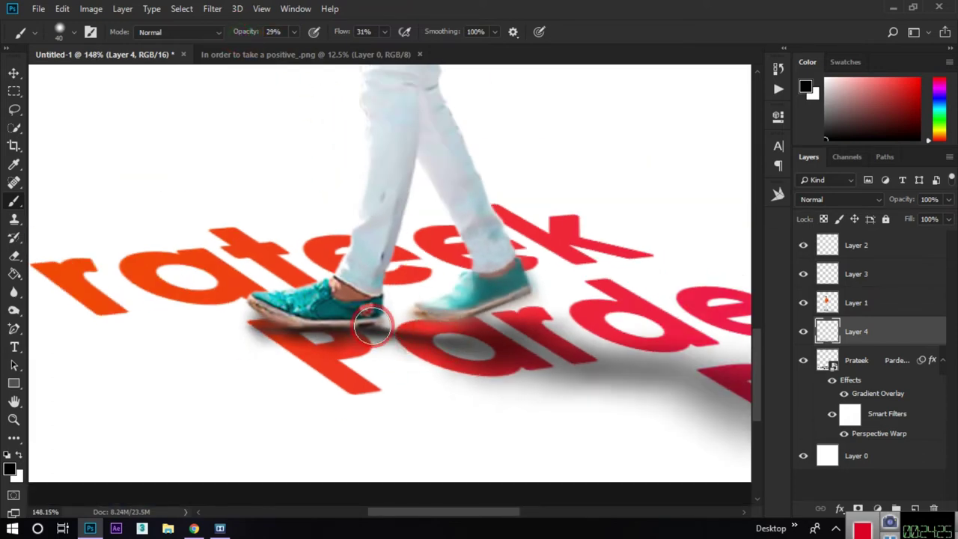
pyautogui.hscroll(3, 373, 326)
pyautogui.scroll(1, 353, 350)
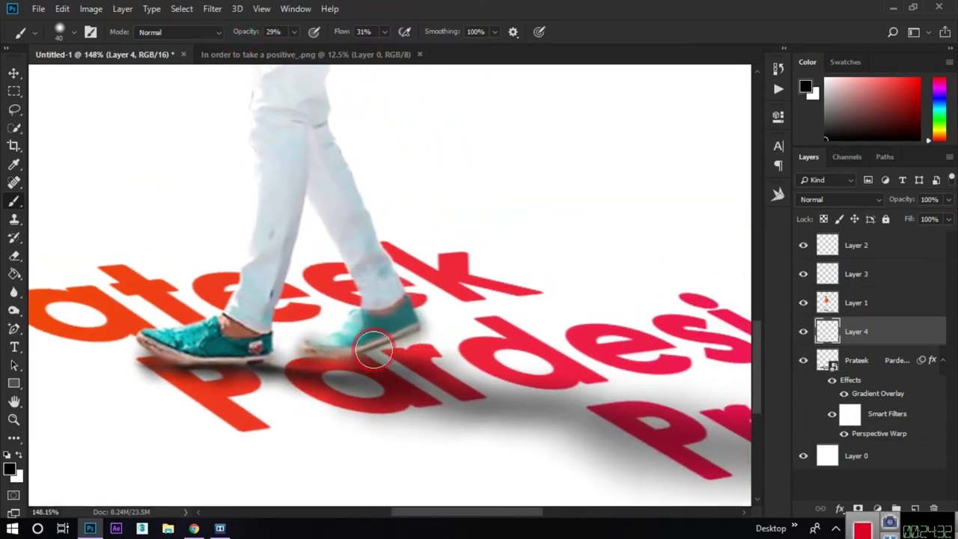
pyautogui.press('[')
pyautogui.press('[')
pyautogui.press('[')
pyautogui.scroll(2, 316, 343)
pyautogui.scroll(1, 300, 355)
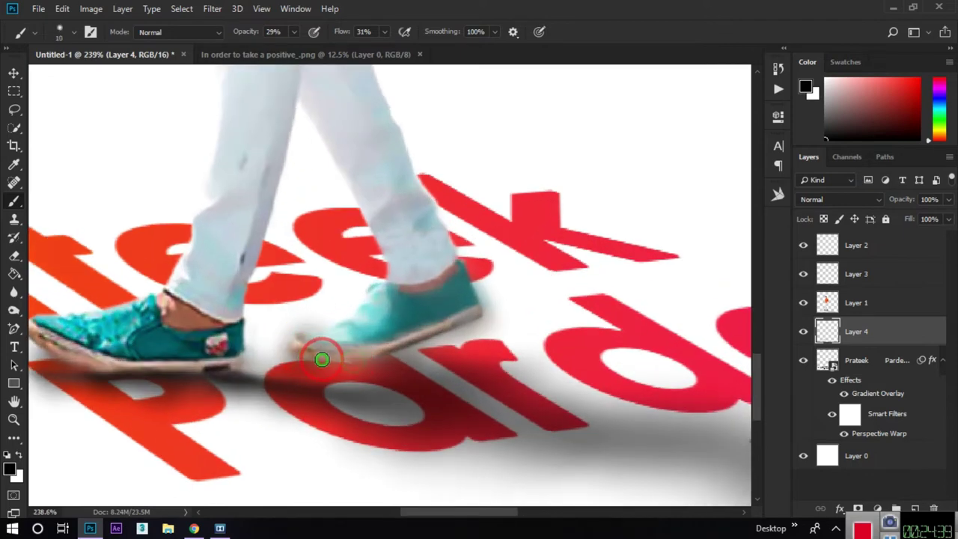
pyautogui.click(860, 360)
pyautogui.click(867, 333)
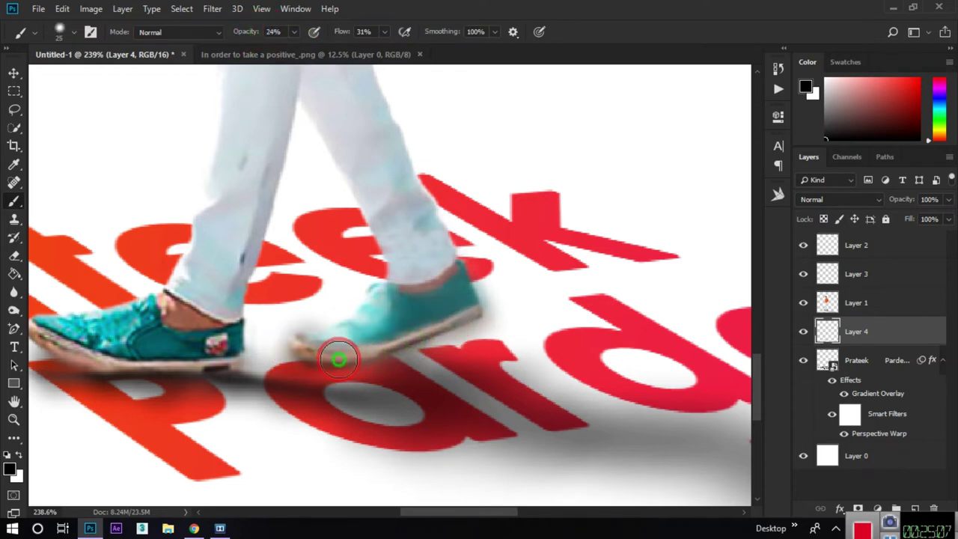
pyautogui.keyDown('alt'); pyautogui.scroll(-5, 419, 375); pyautogui.keyUp('alt')
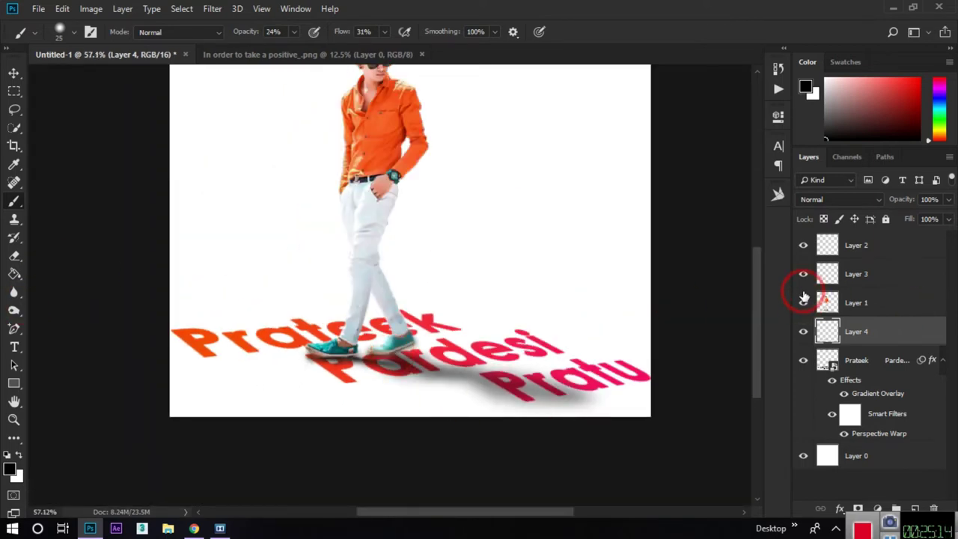
# - Set a smaller Eraser at 19% strength and erase the shadow's excess on Layer 4
pyautogui.rightClick(14, 255)
pyautogui.click(72, 255)
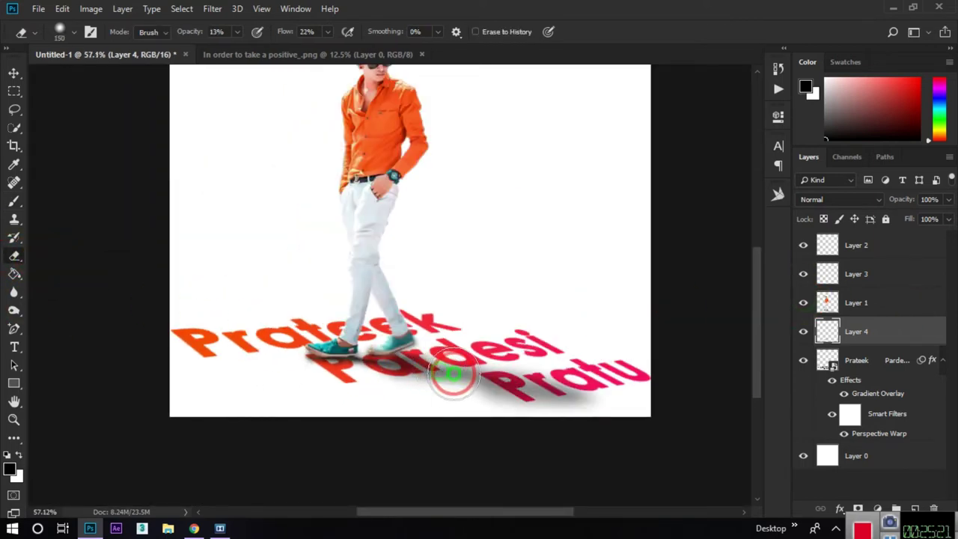
pyautogui.keyDown('alt'); pyautogui.scroll(3, 450, 373); pyautogui.keyUp('alt')
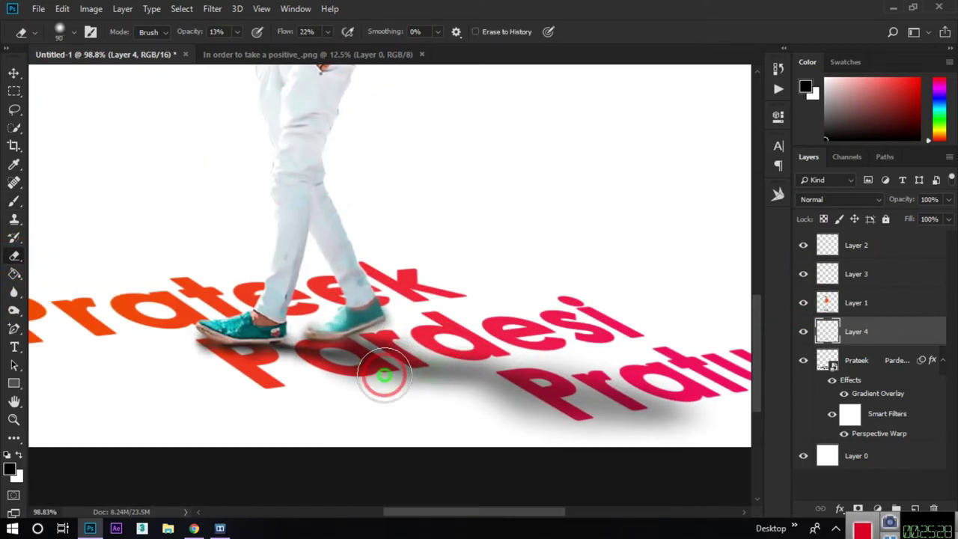
pyautogui.press('[')
pyautogui.press('[')
pyautogui.press('[')
pyautogui.keyDown('alt'); pyautogui.scroll(-3, 425, 353); pyautogui.keyUp('alt')
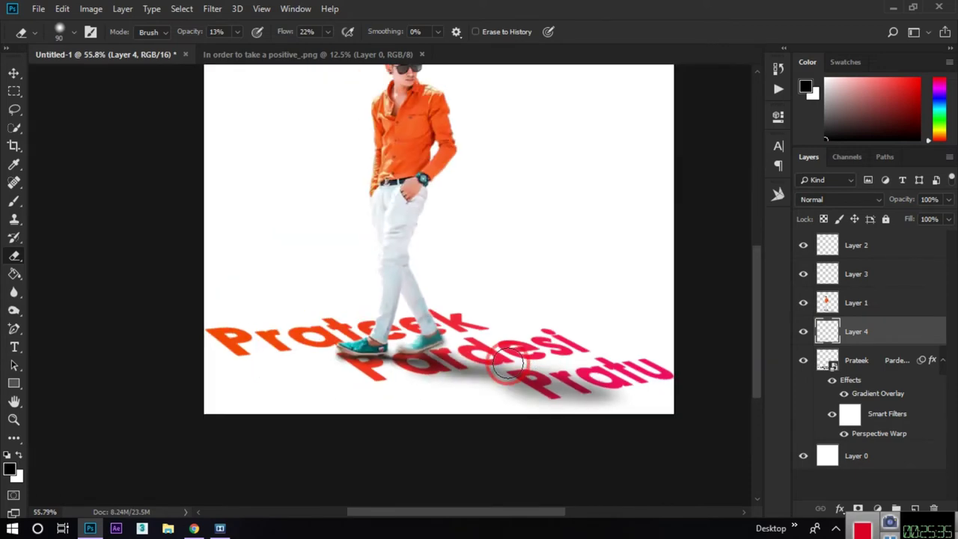
pyautogui.keyDown('alt'); pyautogui.scroll(4, 374, 449); pyautogui.keyUp('alt')
pyautogui.keyDown('alt'); pyautogui.scroll(-3, 375, 449); pyautogui.keyUp('alt')
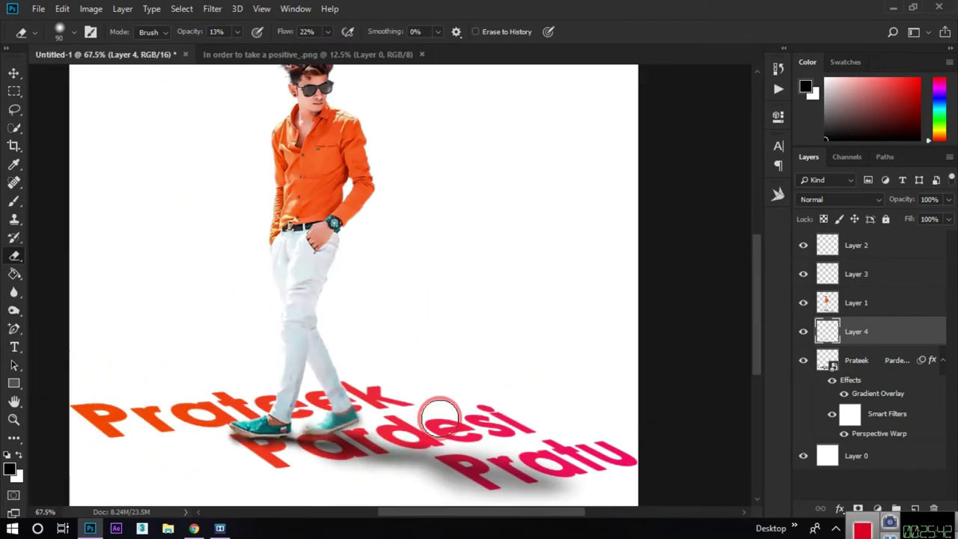
pyautogui.moveTo(187, 34); pyautogui.dragTo(190, 34)
pyautogui.keyDown('alt'); pyautogui.scroll(3, 352, 452); pyautogui.keyUp('alt')
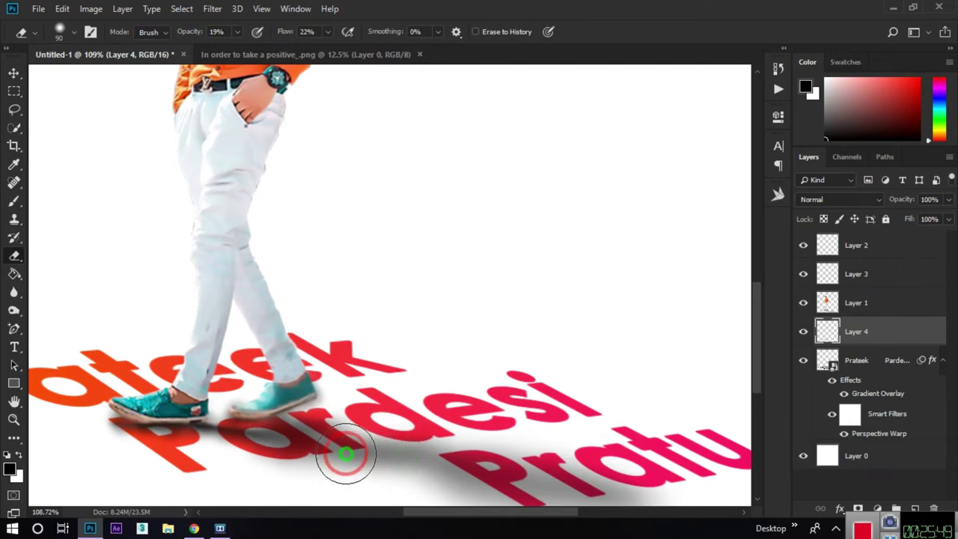
pyautogui.keyDown('alt'); pyautogui.scroll(-5, 352, 452); pyautogui.keyUp('alt')
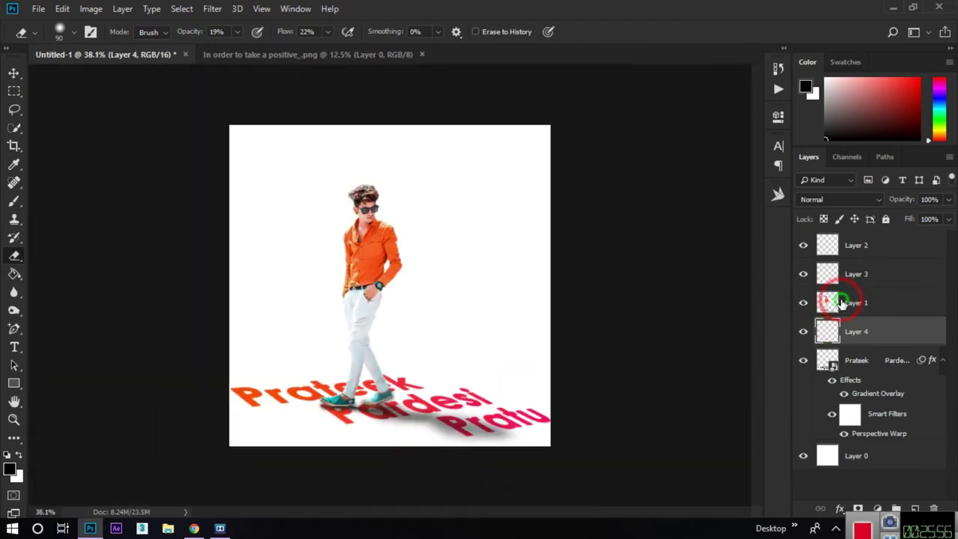
pyautogui.click(841, 303)
pyautogui.keyDown('alt'); pyautogui.scroll(2, 471, 428); pyautogui.keyUp('alt')
pyautogui.keyDown('alt'); pyautogui.scroll(2, 471, 428); pyautogui.keyUp('alt')
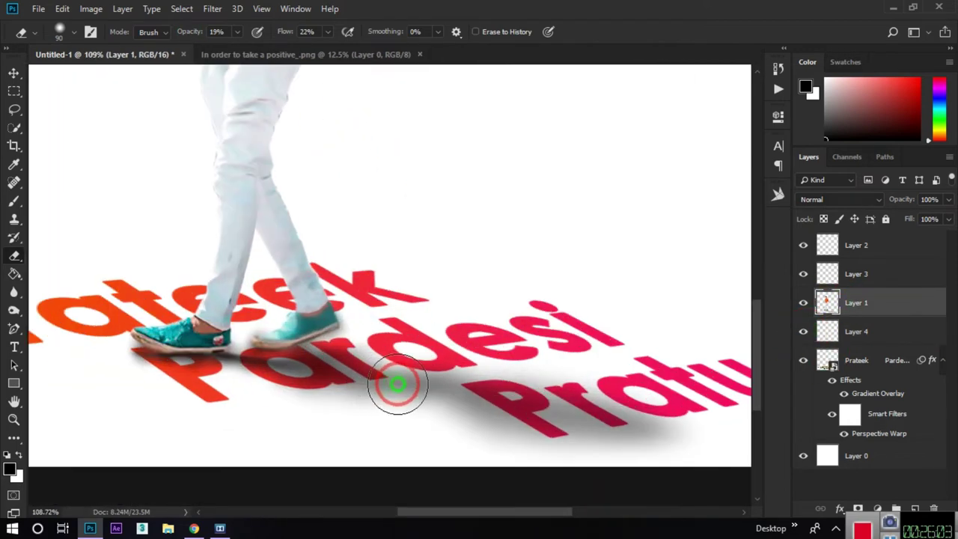
pyautogui.keyDown('alt'); pyautogui.scroll(-2, 398, 384); pyautogui.keyUp('alt')
pyautogui.keyDown('alt'); pyautogui.scroll(1, 457, 370); pyautogui.keyUp('alt')
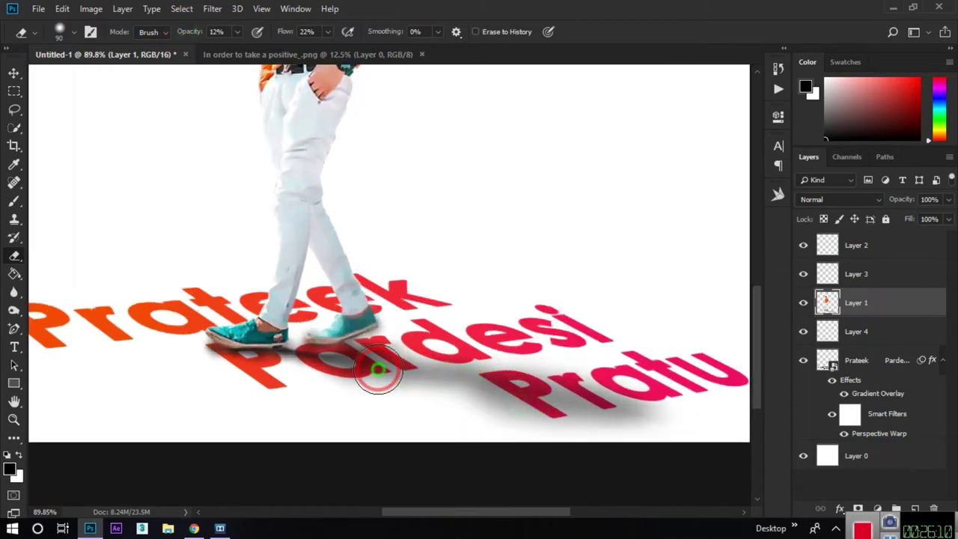
pyautogui.keyDown('alt'); pyautogui.scroll(-2, 379, 368); pyautogui.keyUp('alt')
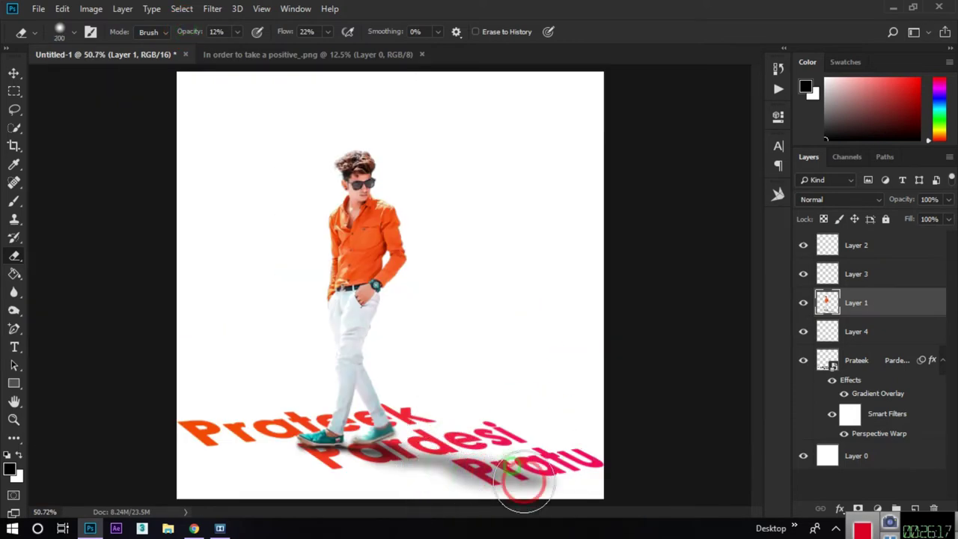
pyautogui.keyDown('alt'); pyautogui.scroll(-1, 538, 341); pyautogui.keyUp('alt')
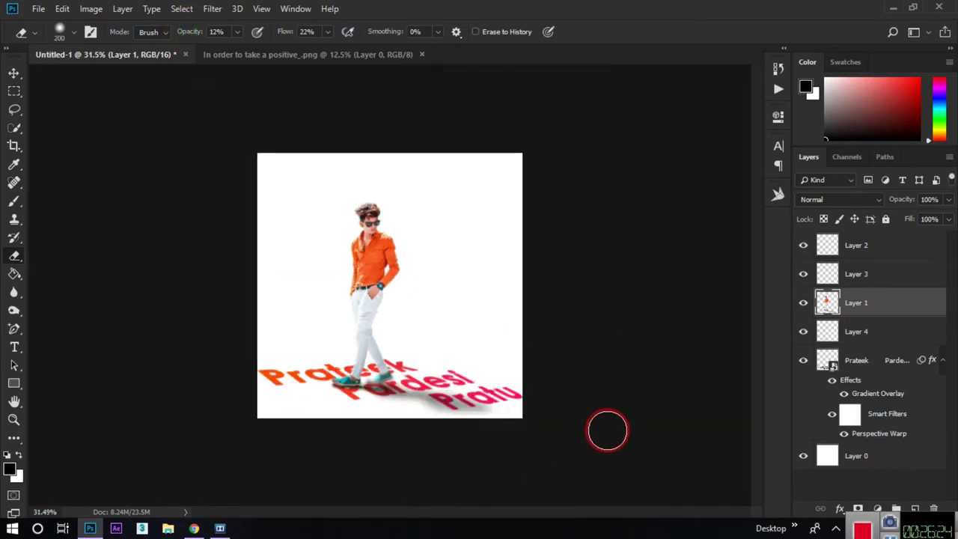
pyautogui.keyDown('alt'); pyautogui.scroll(1, 364, 317); pyautogui.keyUp('alt')
pyautogui.keyDown('alt'); pyautogui.scroll(1, 368, 310); pyautogui.keyUp('alt')
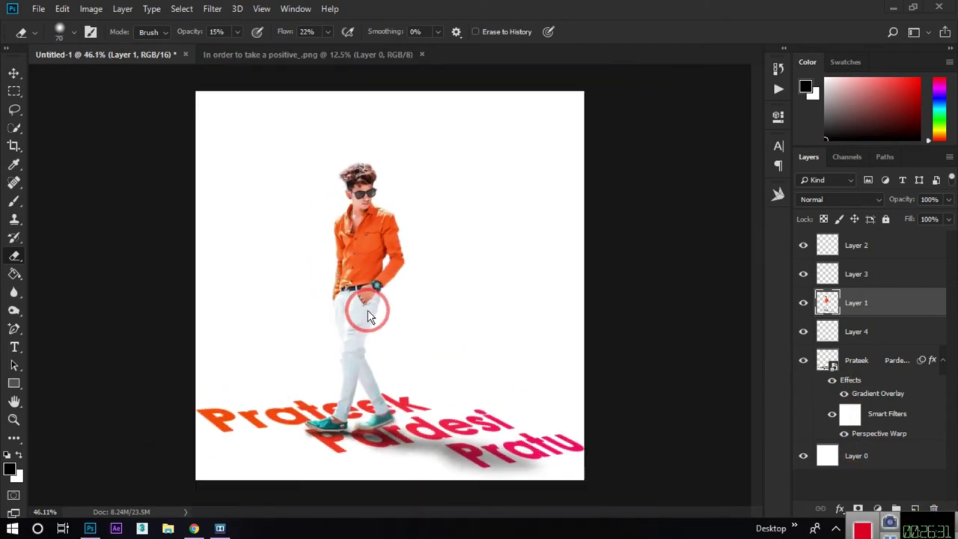
pyautogui.keyDown('alt'); pyautogui.scroll(-1, 368, 310); pyautogui.keyUp('alt')
# - On a new layer above Layer 2, fill a horizontal band selection with pink #ff004e
pyautogui.click(15, 90)
pyautogui.click(856, 244)
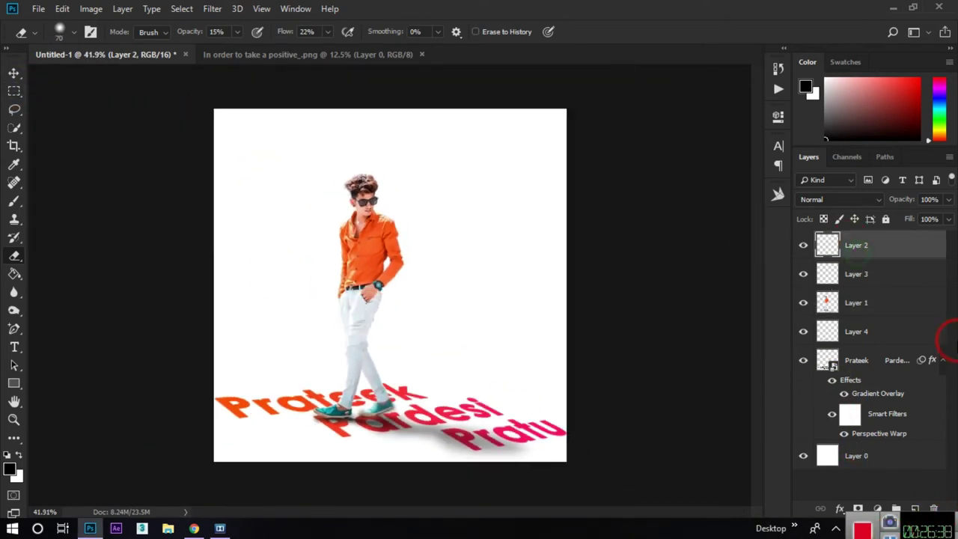
pyautogui.click(915, 508)
pyautogui.click(13, 90)
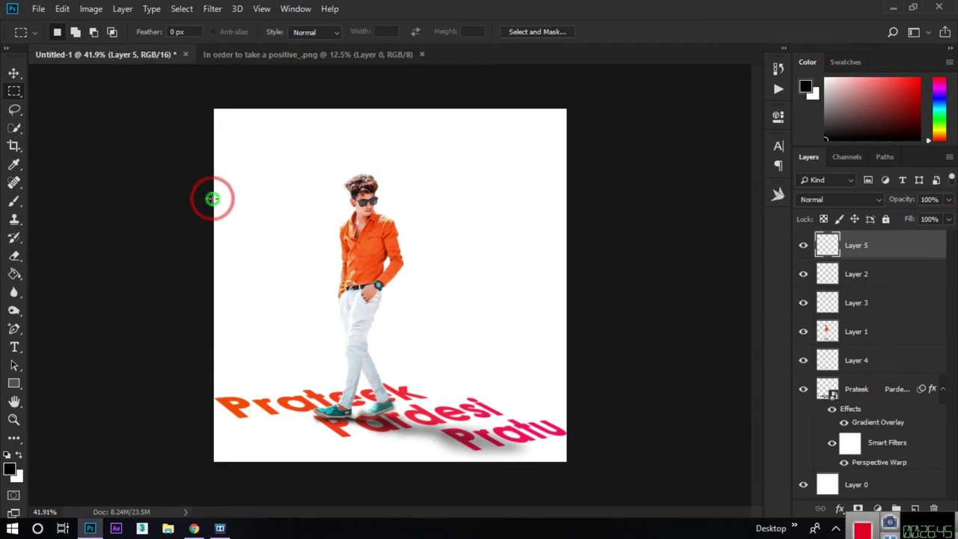
pyautogui.moveTo(213, 198); pyautogui.dragTo(571, 234)
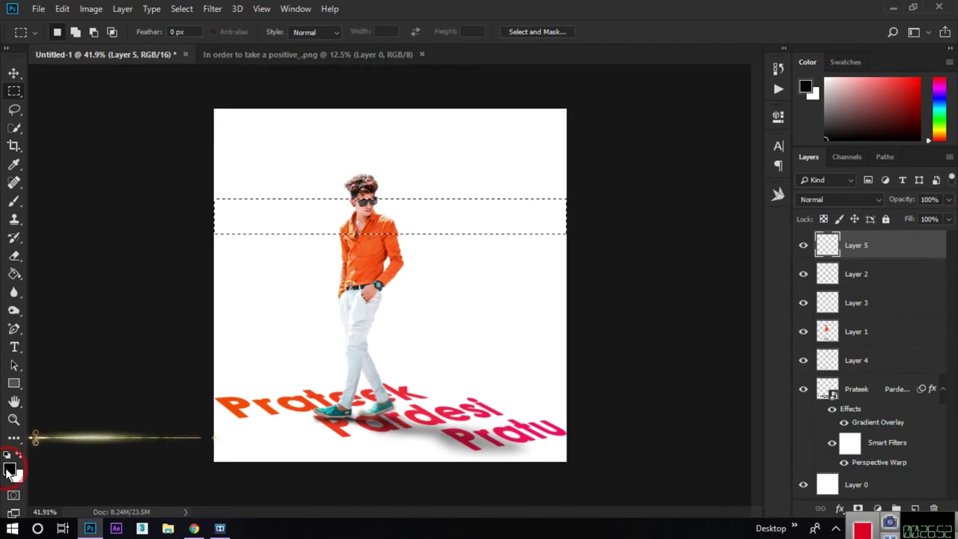
pyautogui.click(11, 472)
pyautogui.moveTo(765, 126); pyautogui.dragTo(765, 122)
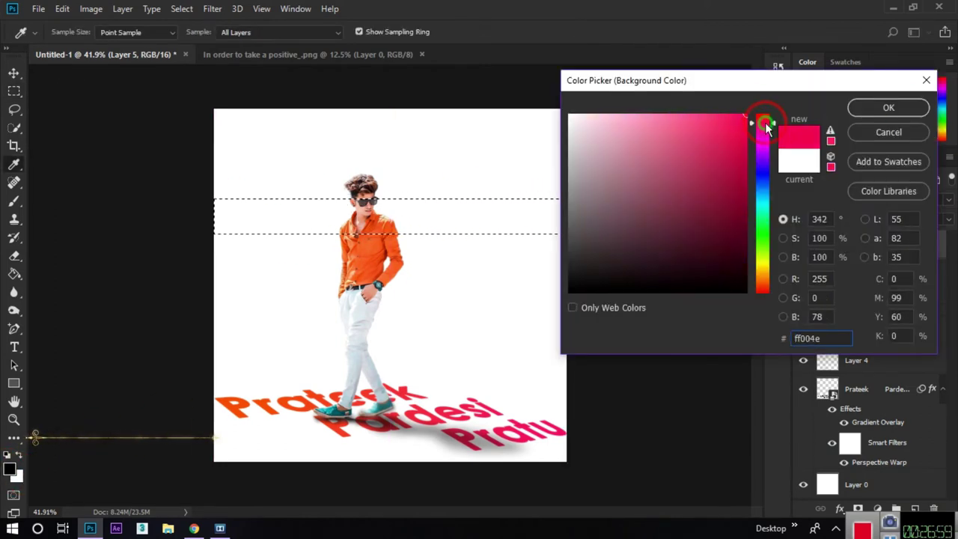
pyautogui.click(889, 107)
pyautogui.hotkey('ctrl', 'BackSpace')
# - Rotate the pink bar diagonally and enlarge it across the canvas
pyautogui.hotkey('ctrl', 't')
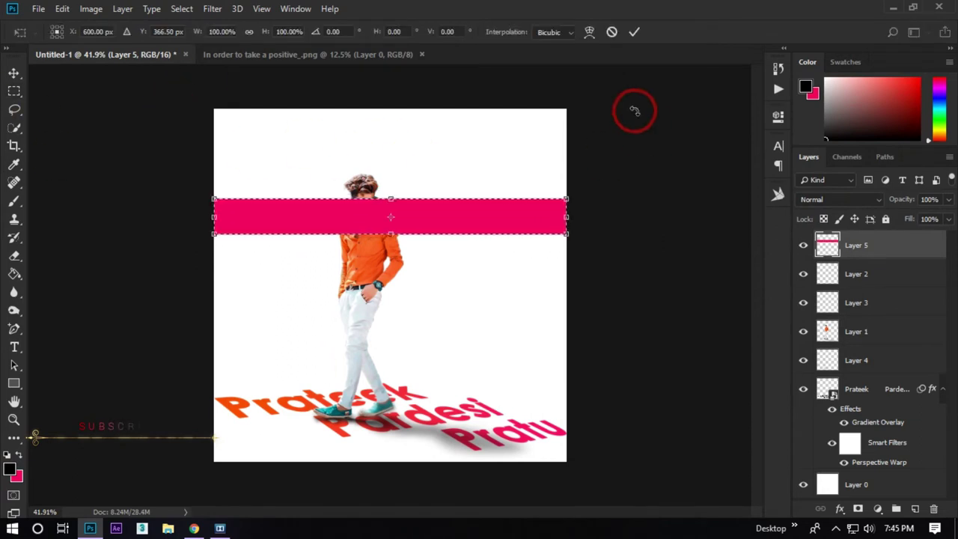
pyautogui.moveTo(635, 110); pyautogui.dragTo(560, 128)
pyautogui.click(634, 31)
pyautogui.click(315, 183)
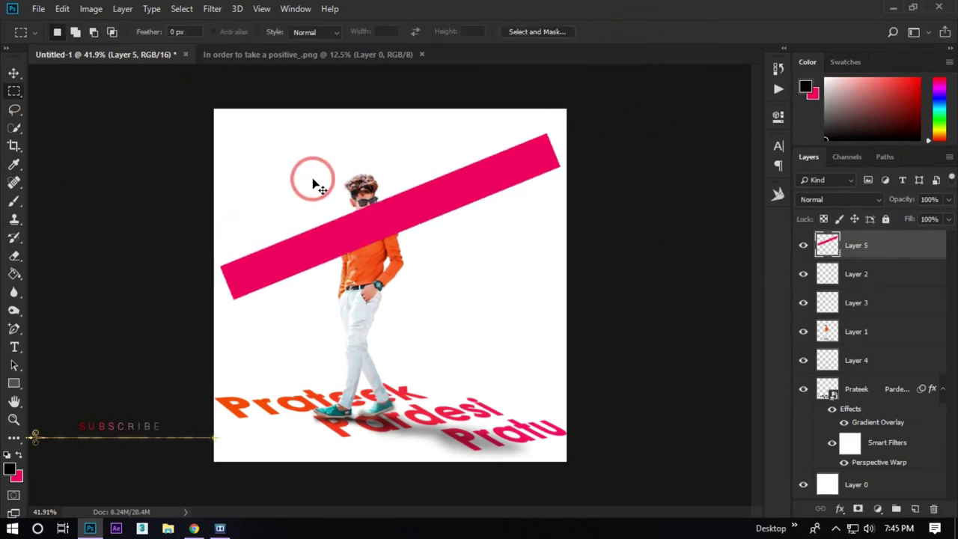
pyautogui.press('v')
pyautogui.click(589, 133)
pyautogui.moveTo(561, 133); pyautogui.dragTo(594, 125)
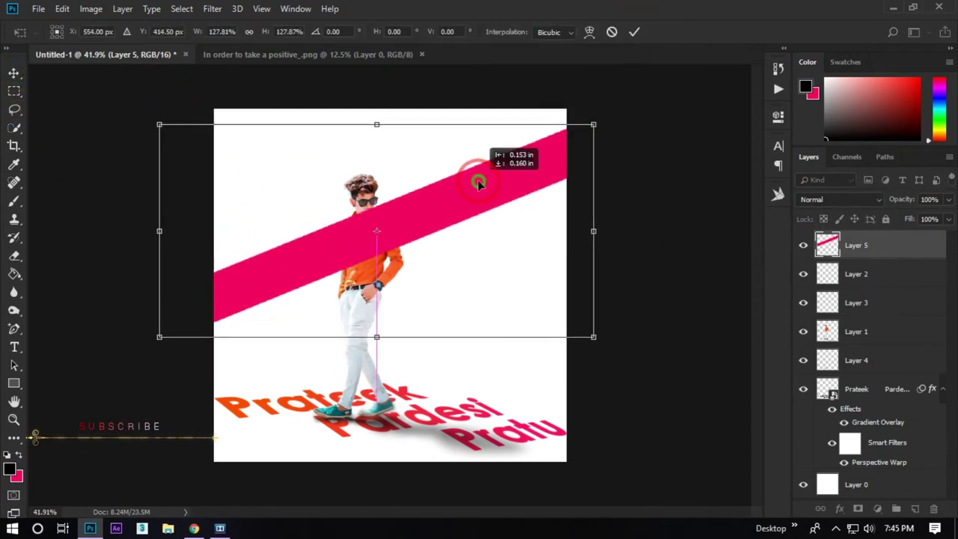
pyautogui.click(633, 33)
# - Move the bar's layer lower in the stack so the band sits behind the man
pyautogui.moveTo(891, 250)
pyautogui.mouseDown()
pyautogui.moveTo(904, 330)
pyautogui.moveTo(899, 374)
pyautogui.mouseUp()
pyautogui.moveTo(464, 203); pyautogui.dragTo(449, 215)
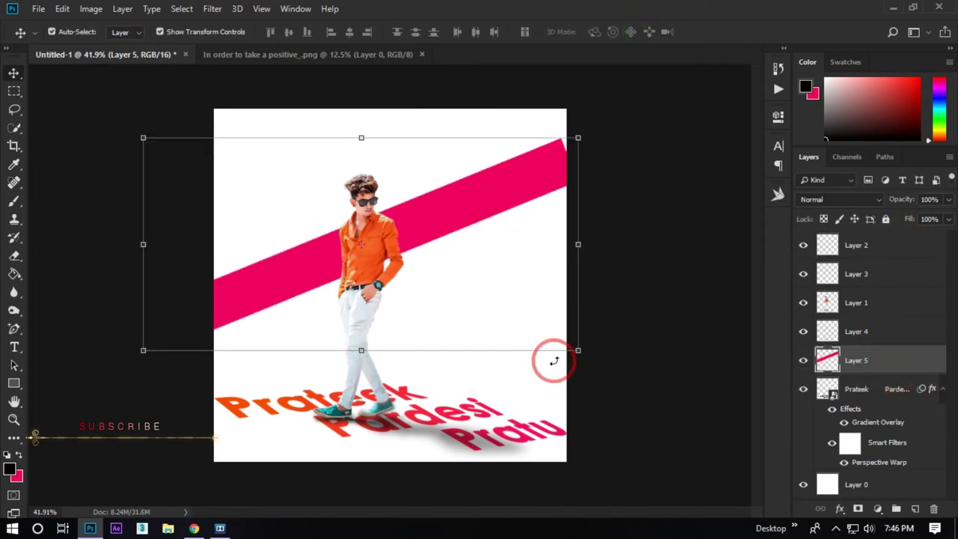
pyautogui.moveTo(356, 140); pyautogui.dragTo(368, 167)
pyautogui.moveTo(578, 350); pyautogui.dragTo(567, 336)
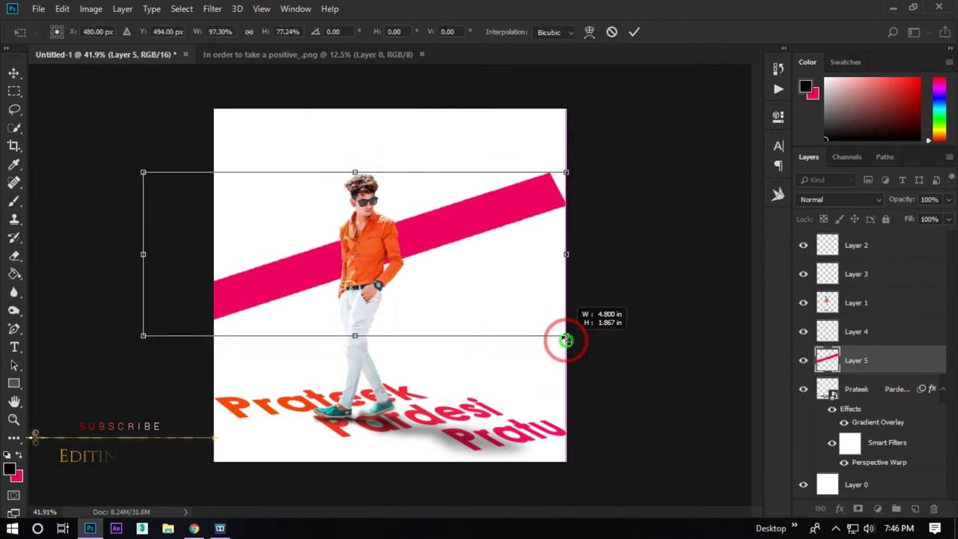
pyautogui.press('Escape')
# - Reshape the band to slope up about 20°, with both ends extending past the canvas edges
pyautogui.moveTo(571, 97); pyautogui.dragTo(620, 237)
pyautogui.moveTo(349, 340); pyautogui.dragTo(321, 336)
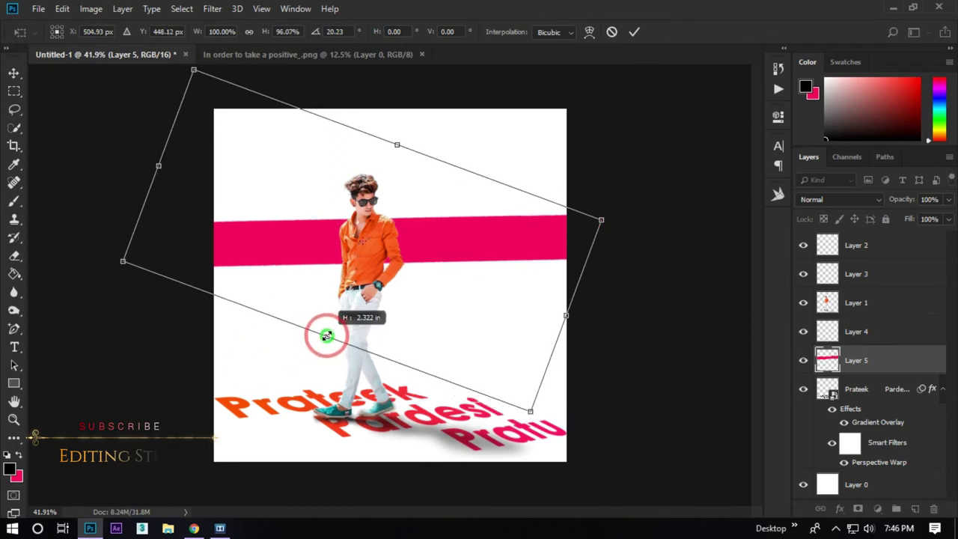
pyautogui.moveTo(397, 145)
pyautogui.mouseDown()
pyautogui.moveTo(387, 145)
pyautogui.moveTo(382, 218)
pyautogui.mouseUp()
pyautogui.moveTo(330, 330); pyautogui.dragTo(332, 314)
pyautogui.moveTo(550, 251)
pyautogui.mouseDown()
pyautogui.moveTo(517, 144)
pyautogui.moveTo(576, 127)
pyautogui.mouseUp()
pyautogui.moveTo(494, 182); pyautogui.dragTo(509, 157)
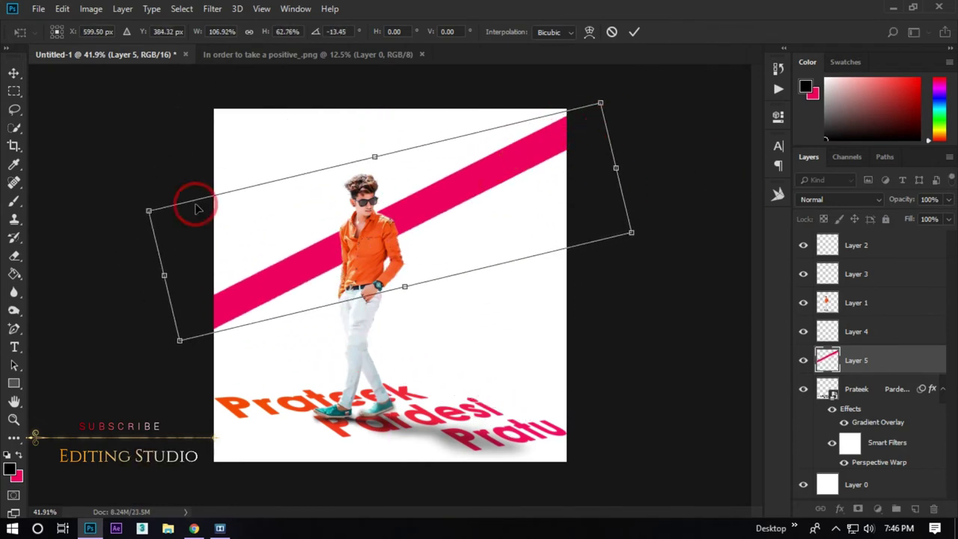
pyautogui.moveTo(193, 205)
pyautogui.mouseDown()
pyautogui.moveTo(158, 209)
pyautogui.moveTo(167, 207)
pyautogui.mouseUp()
pyautogui.moveTo(178, 270); pyautogui.dragTo(145, 280)
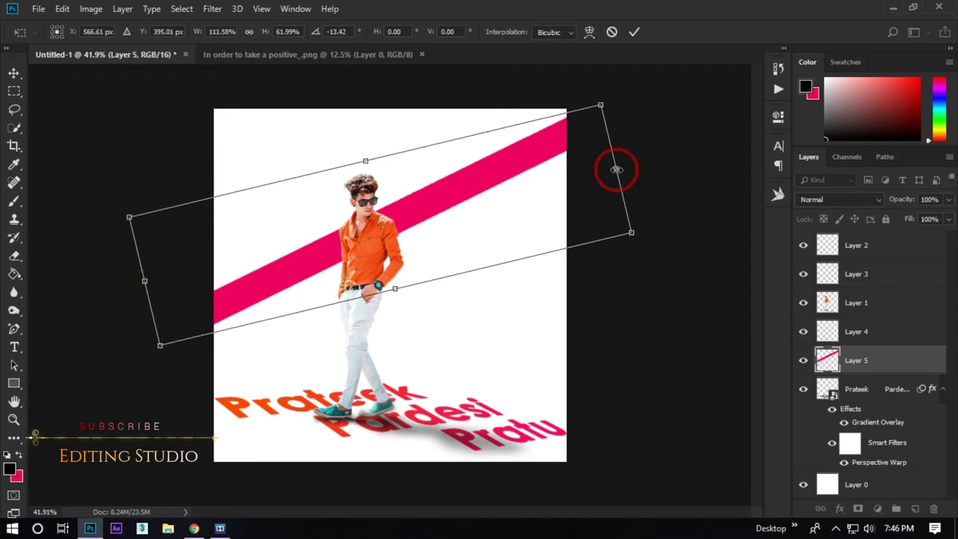
pyautogui.moveTo(616, 167)
pyautogui.mouseDown()
pyautogui.moveTo(629, 185)
pyautogui.moveTo(685, 193)
pyautogui.mouseUp()
pyautogui.click(634, 32)
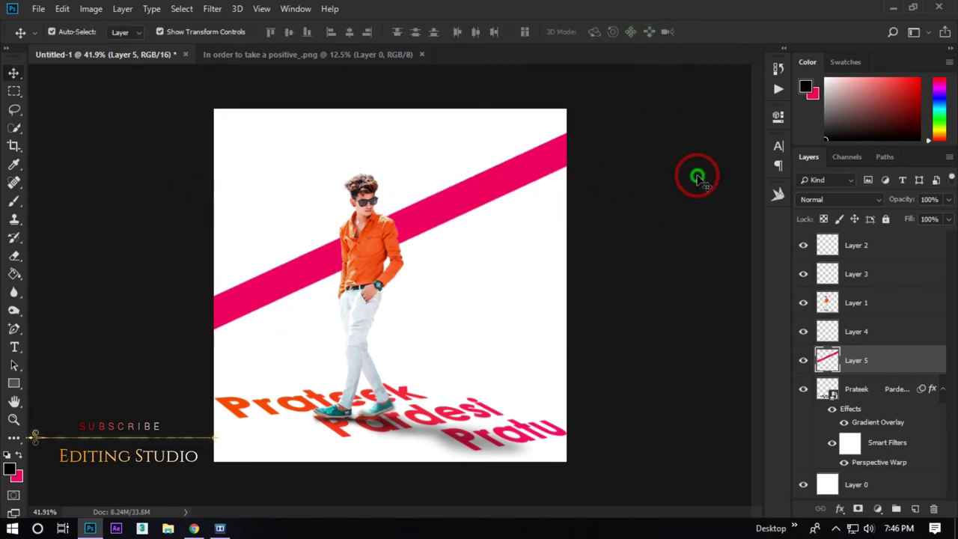
# - Add a new layer above the pink band and use a soft Brush at 39% opacity
pyautogui.click(872, 361)
pyautogui.click(915, 509)
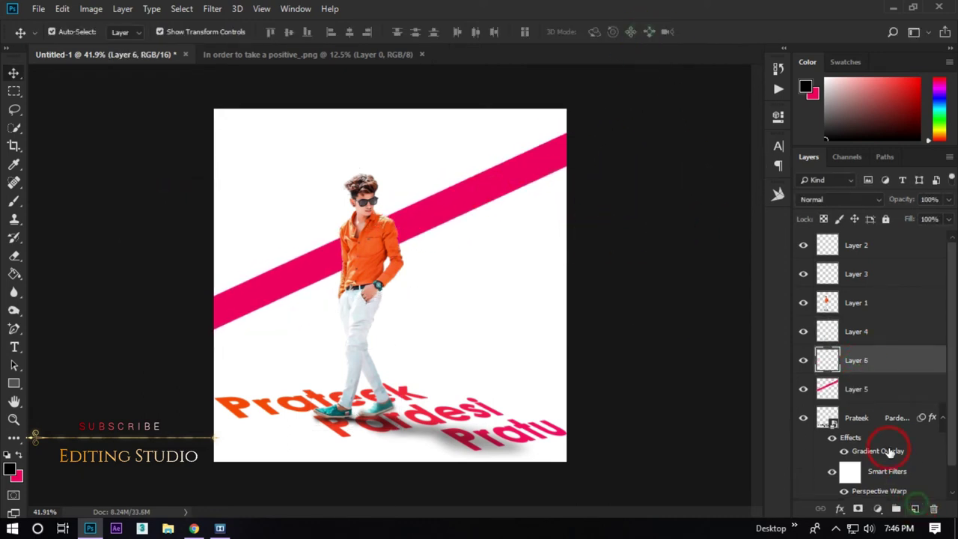
pyautogui.rightClick(14, 200)
pyautogui.click(67, 200)
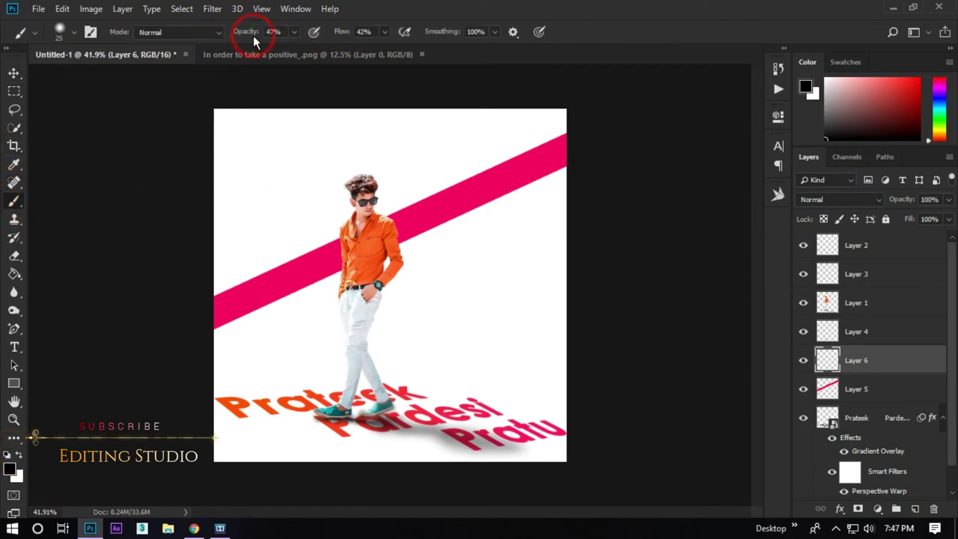
pyautogui.moveTo(253, 35); pyautogui.dragTo(247, 35)
pyautogui.scroll(5, 381, 225)
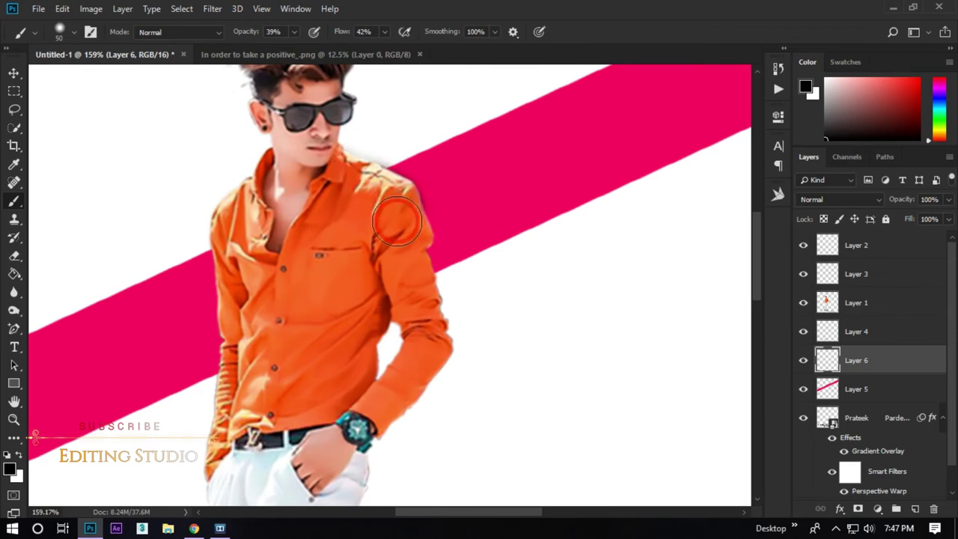
pyautogui.rightClick(381, 232)
pyautogui.press('Escape')
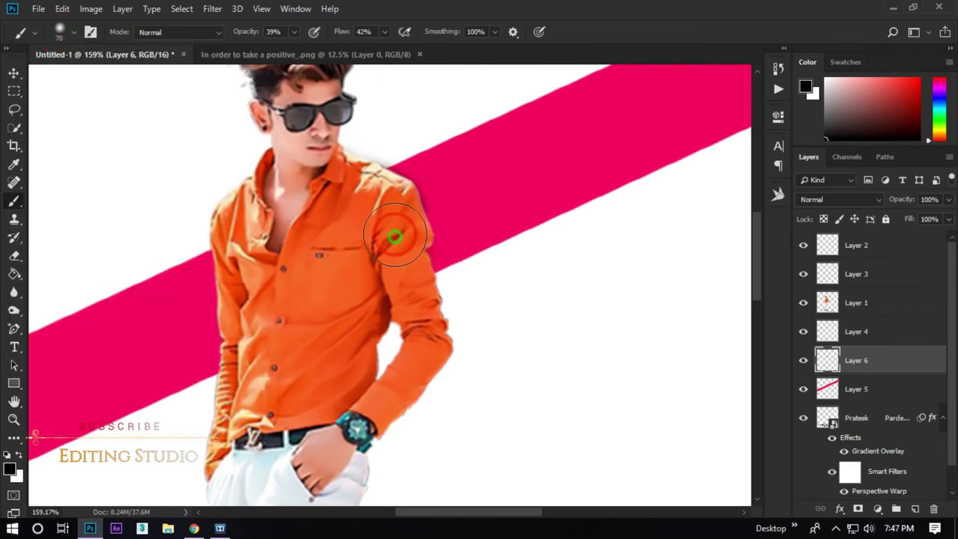
# - Paint soft shading across the man's shoulders and collar
pyautogui.moveTo(375, 225); pyautogui.dragTo(407, 274)
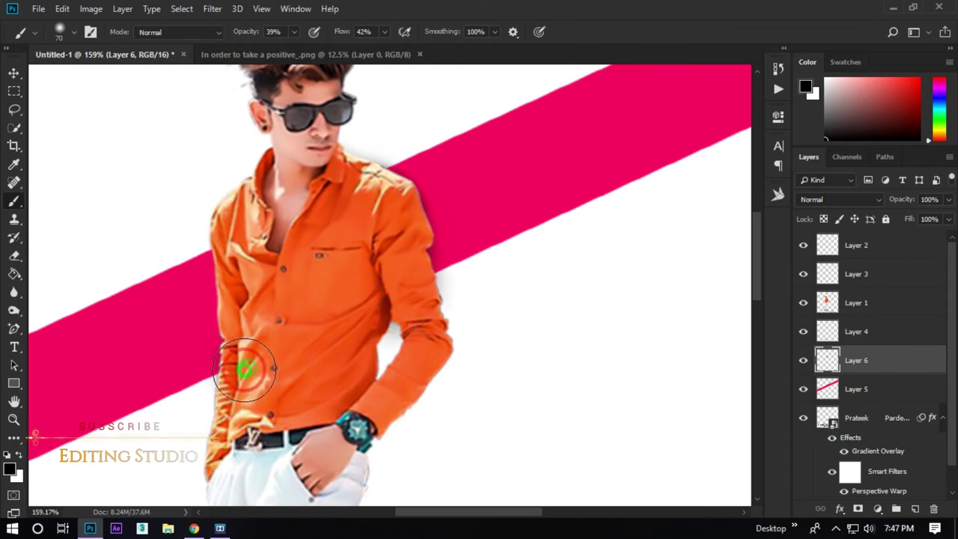
pyautogui.moveTo(238, 287); pyautogui.dragTo(400, 261)
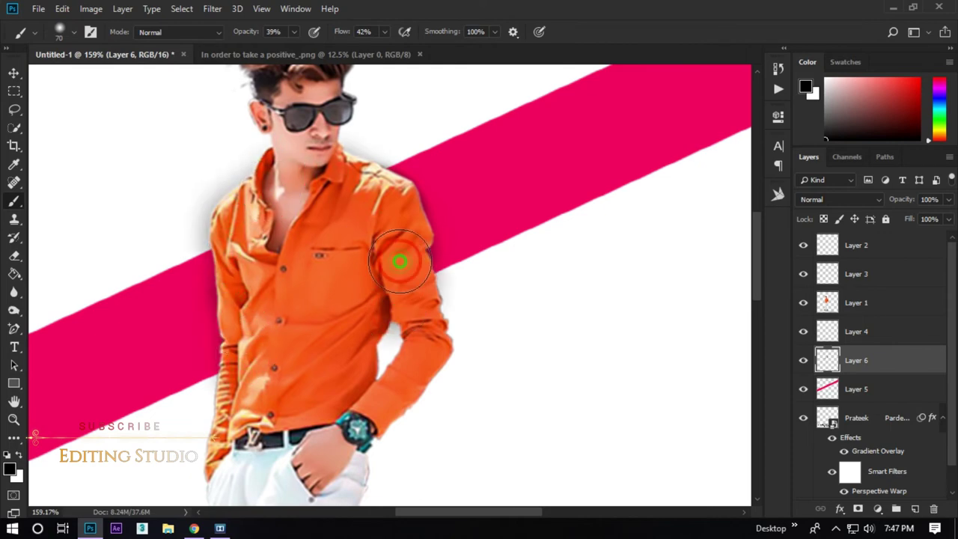
pyautogui.hotkey('ctrl', '0')
pyautogui.scroll(2, 313, 369)
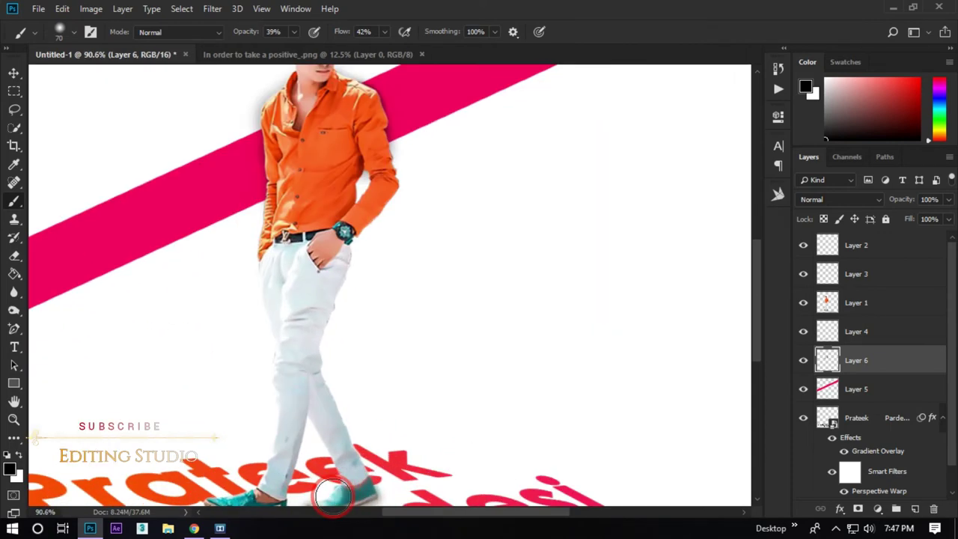
pyautogui.scroll(-3, 331, 495)
pyautogui.scroll(5, 358, 188)
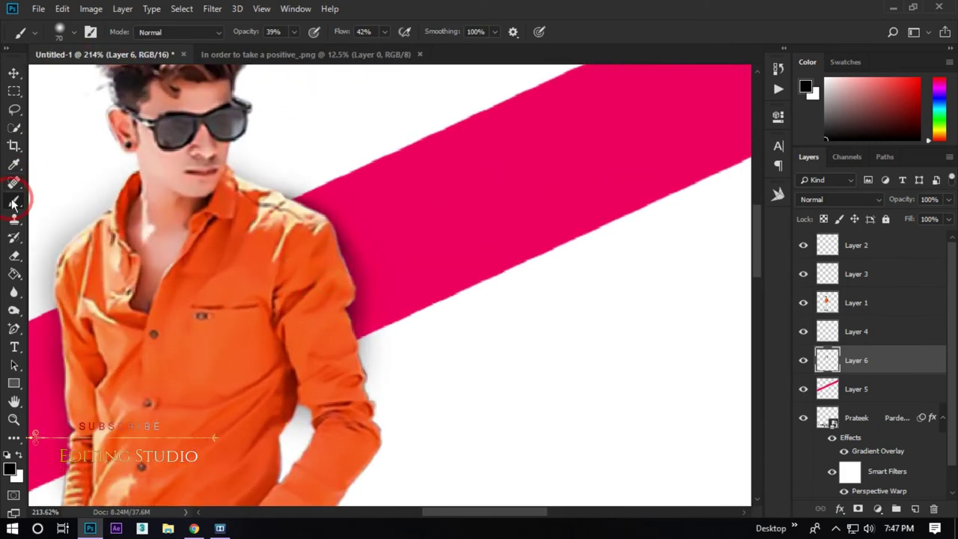
# - Touch up the shoulder shading with the Eraser Tool
pyautogui.click(14, 255)
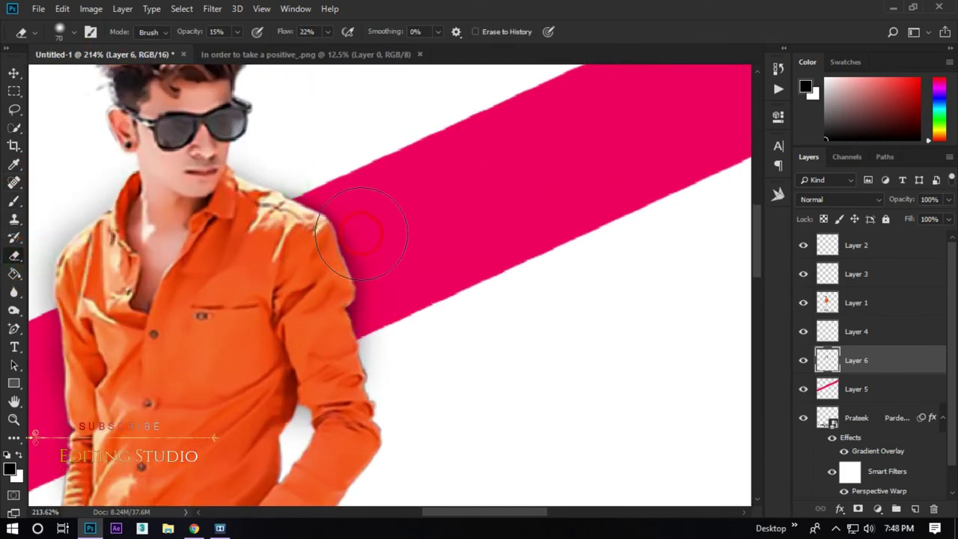
pyautogui.scroll(-2, 444, 250)
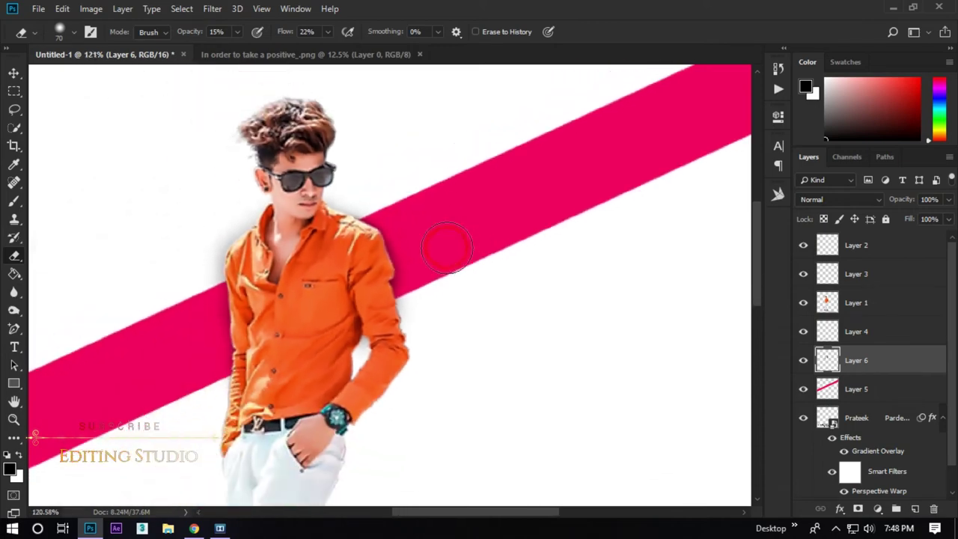
pyautogui.scroll(-2, 489, 347)
pyautogui.click(934, 528)
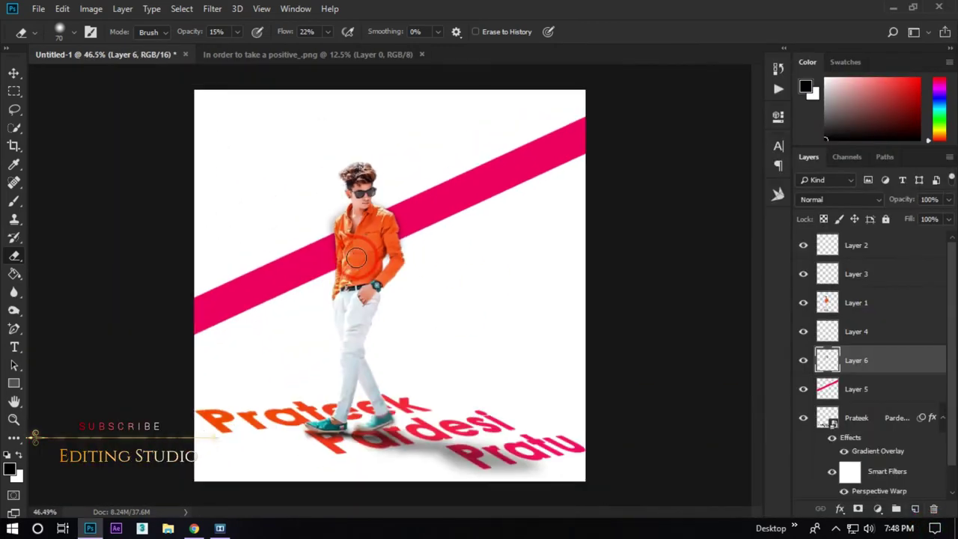
pyautogui.press('super+d')
pyautogui.click(836, 529)
pyautogui.click(865, 450)
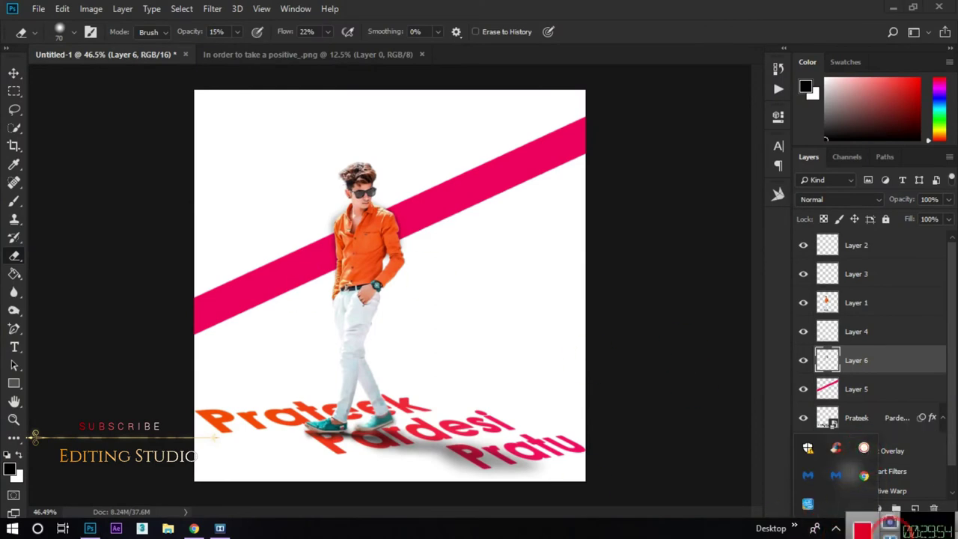
pyautogui.scroll(3, 465, 285)
pyautogui.scroll(-2, 464, 285)
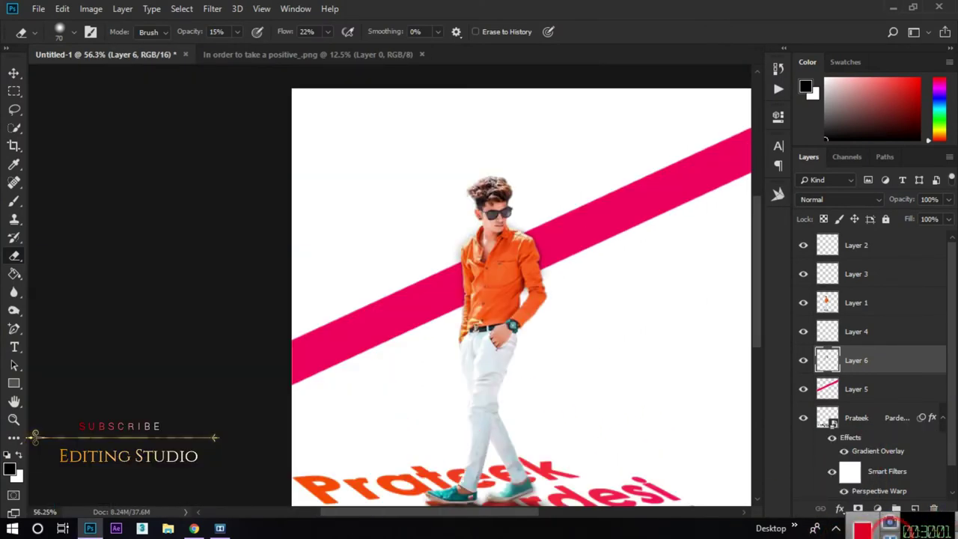
pyautogui.scroll(-2, 300, 327)
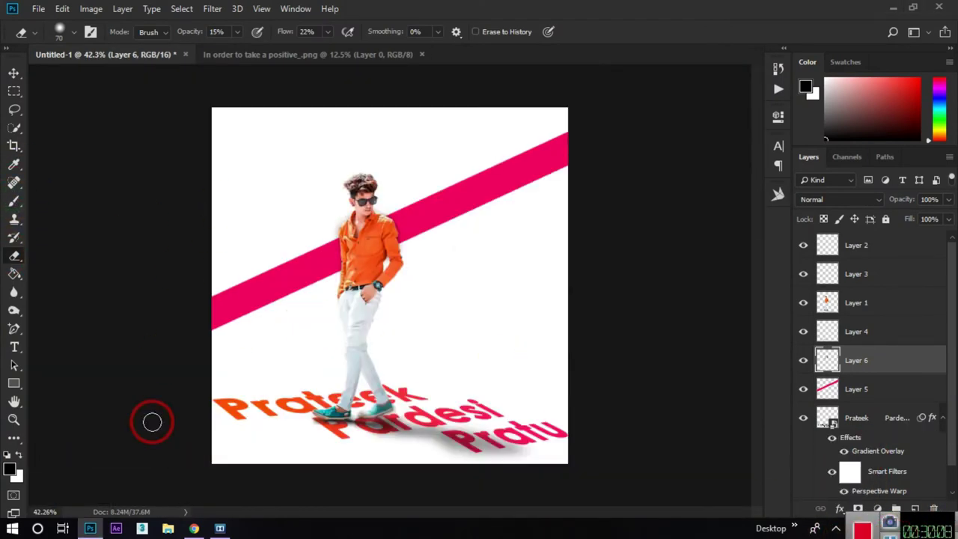
# - Sample the band's pink as paint colour and set the brush flow to 76%
pyautogui.click(13, 164)
pyautogui.click(274, 274)
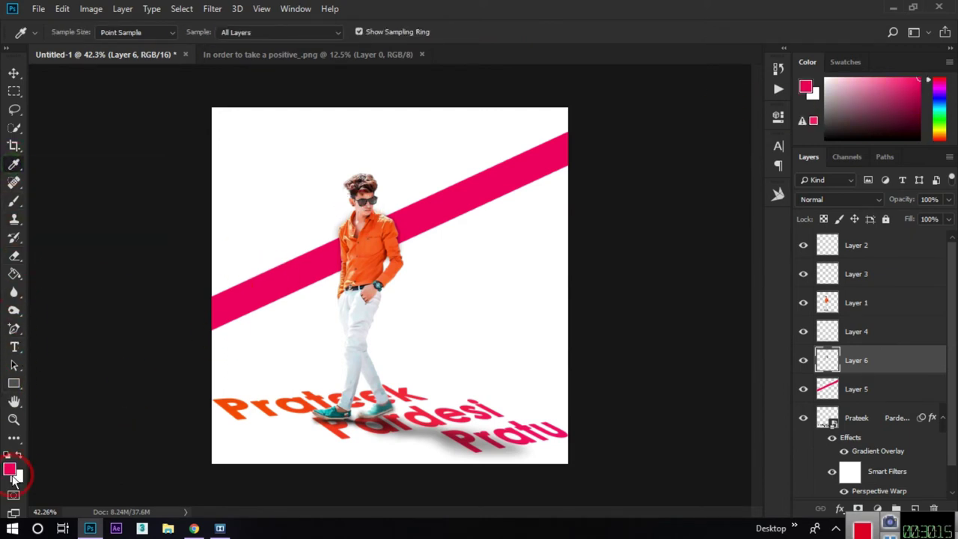
pyautogui.click(11, 471)
pyautogui.click(889, 107)
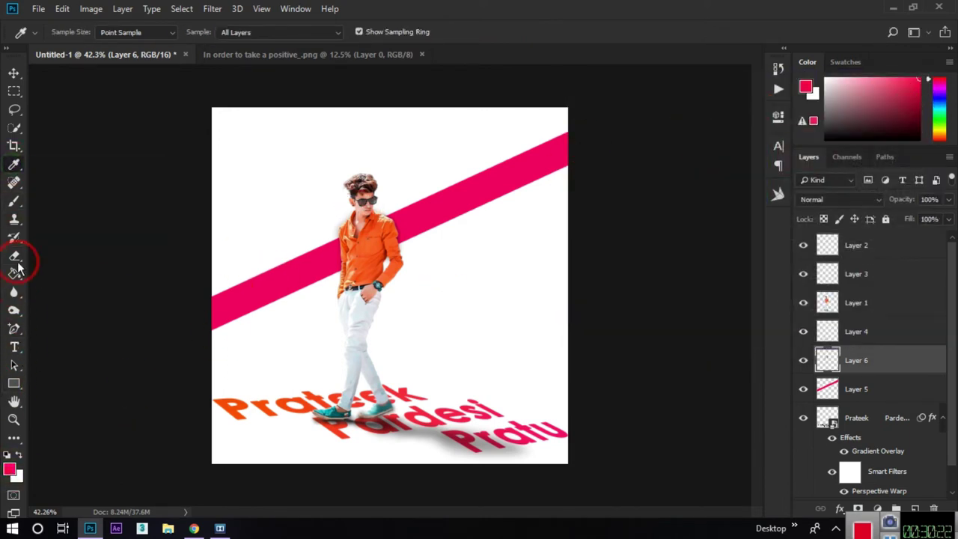
pyautogui.click(13, 201)
pyautogui.click(365, 32)
pyautogui.scroll(2, 382, 236)
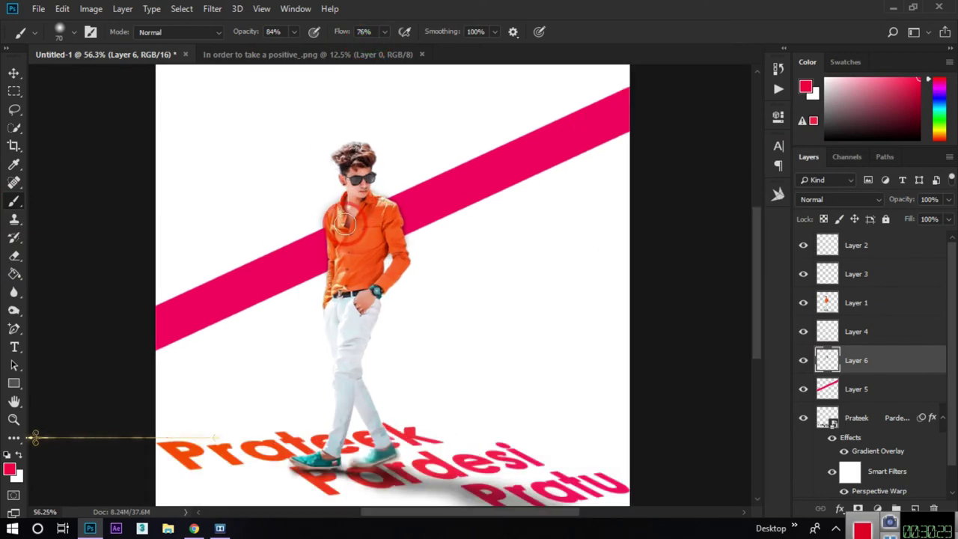
# - Paint a soft pink glow over the head on a new top layer in Screen mode
pyautogui.click(306, 178)
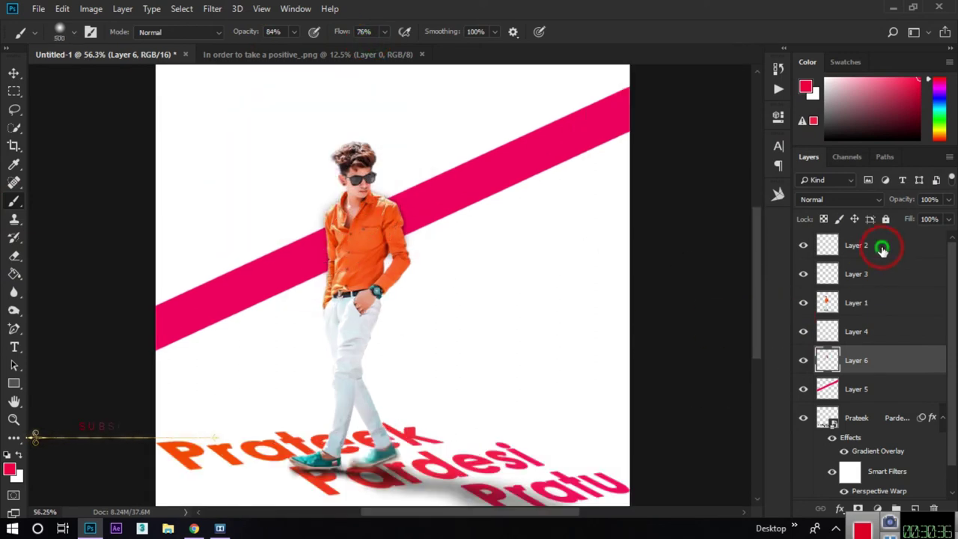
pyautogui.click(872, 245)
pyautogui.click(915, 509)
pyautogui.click(313, 199)
pyautogui.click(831, 201)
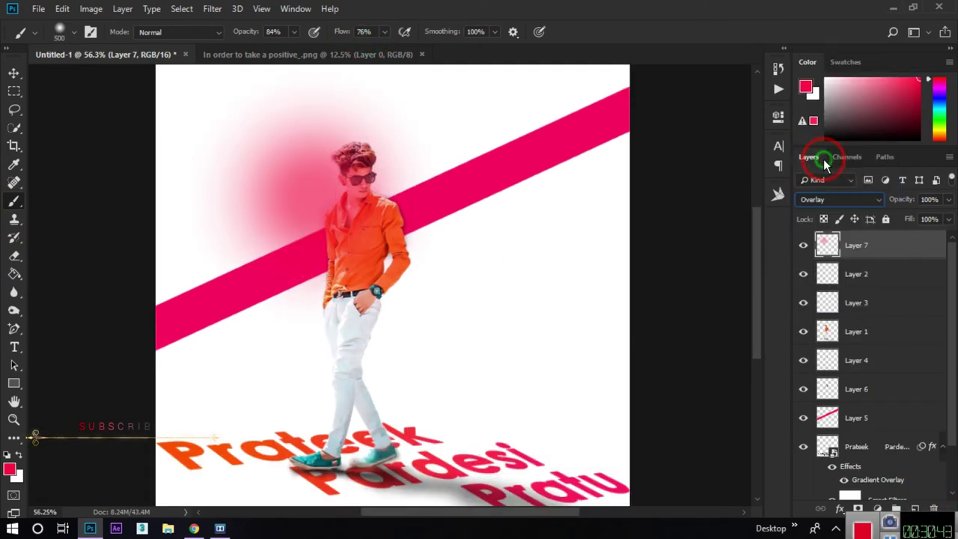
pyautogui.click(861, 96)
pyautogui.click(831, 199)
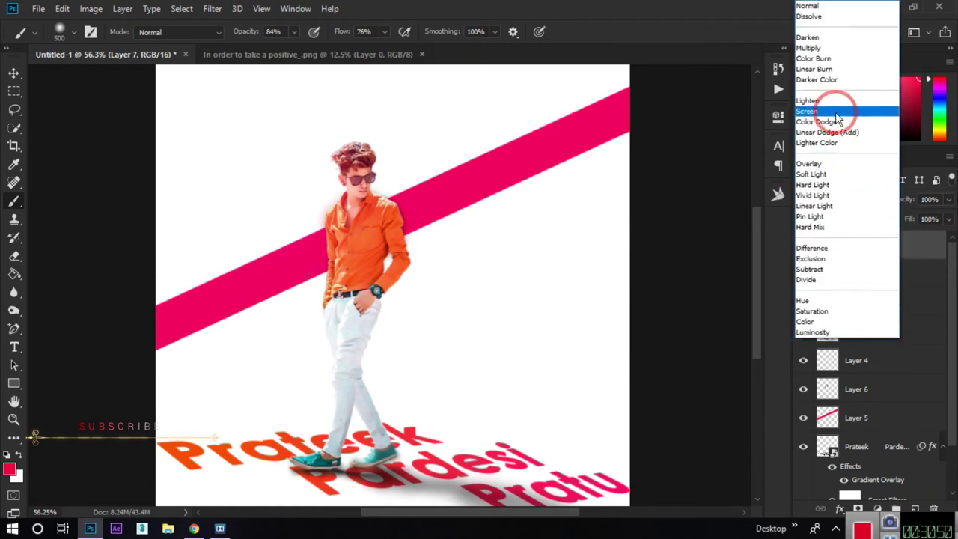
pyautogui.click(832, 116)
# - Shrink the glow to about 61% and switch it back to Normal mode
pyautogui.click(14, 73)
pyautogui.moveTo(487, 390); pyautogui.dragTo(425, 295)
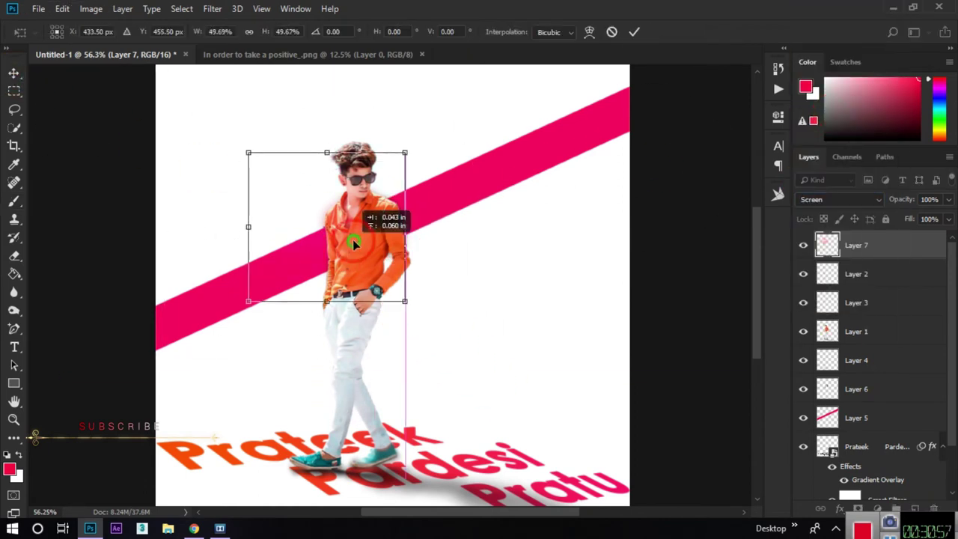
pyautogui.click(832, 199)
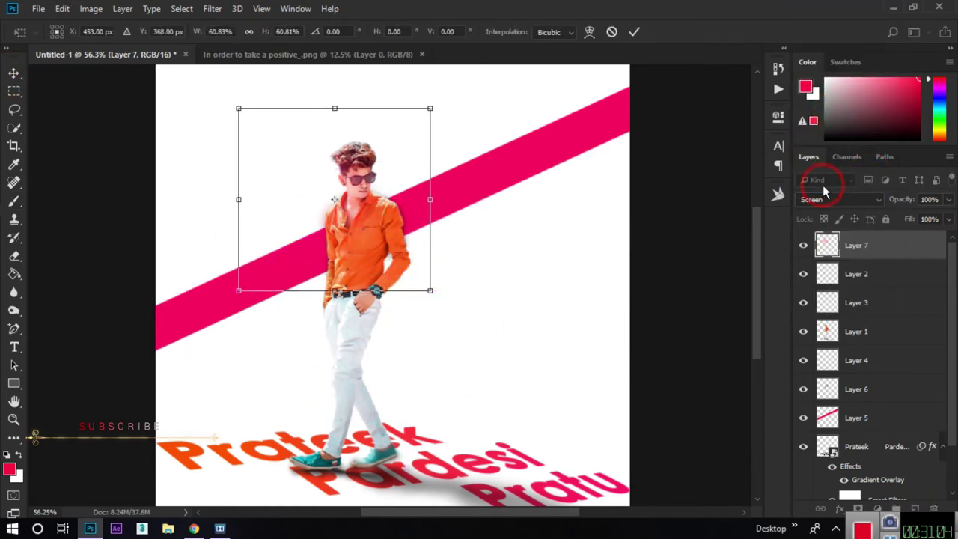
pyautogui.click(823, 11)
pyautogui.click(634, 31)
# - Make the brush much smaller and set the glow layer to Screen mode again
pyautogui.rightClick(12, 202)
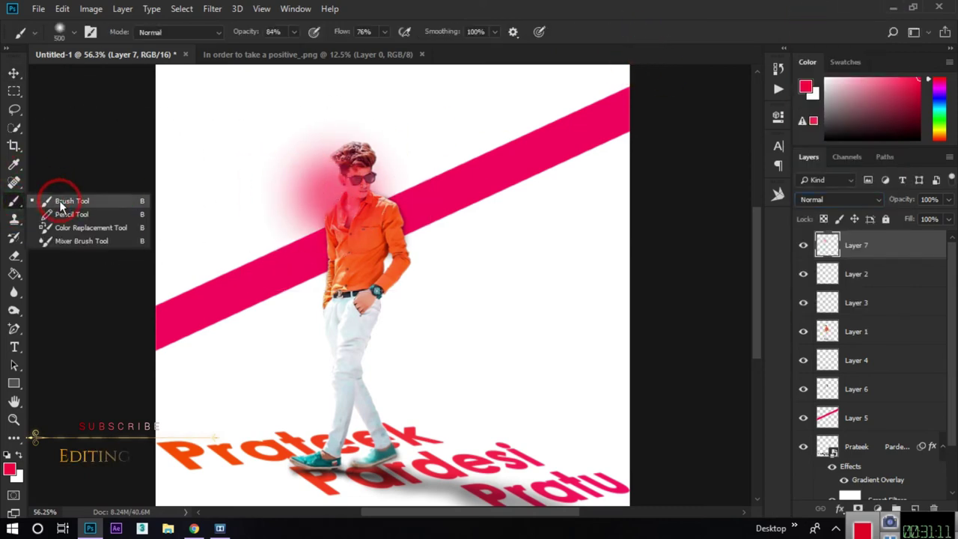
pyautogui.click(59, 196)
pyautogui.scroll(2, 320, 196)
pyautogui.press('[')
pyautogui.press('[')
pyautogui.press('[')
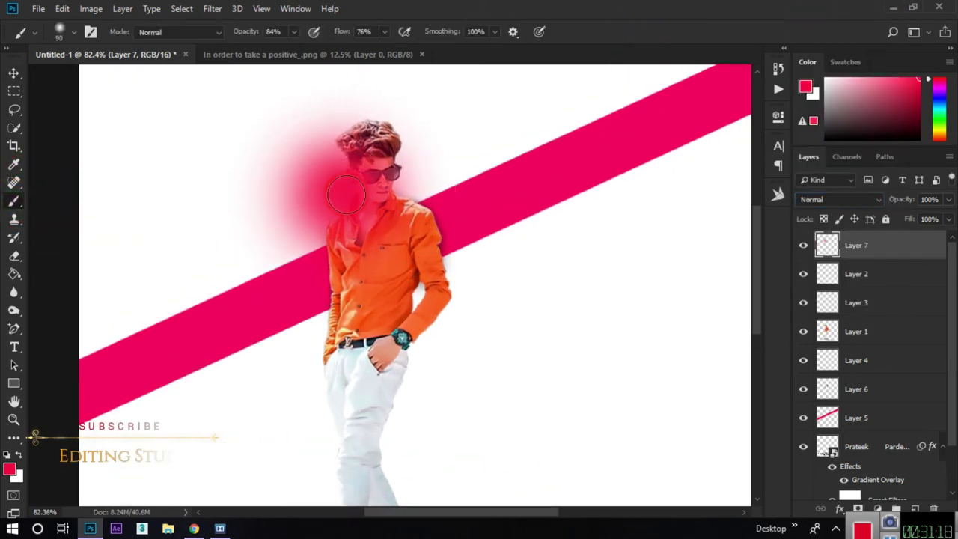
pyautogui.scroll(-2, 346, 195)
pyautogui.click(838, 199)
pyautogui.click(816, 105)
# - Enlarge the glow to about 120% and nudge it toward the head
pyautogui.click(13, 73)
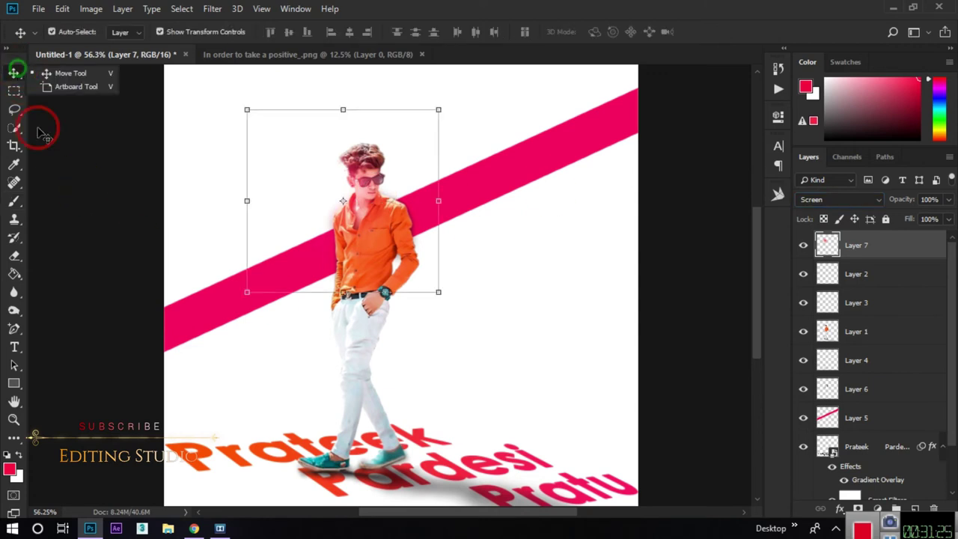
pyautogui.moveTo(439, 292); pyautogui.dragTo(459, 311)
pyautogui.moveTo(386, 216); pyautogui.dragTo(390, 212)
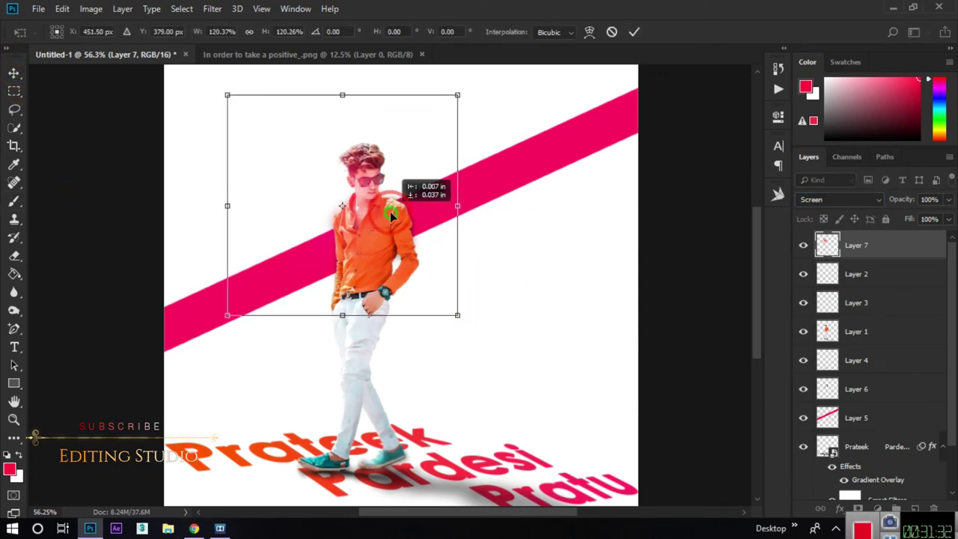
pyautogui.click(634, 31)
pyautogui.scroll(-2, 391, 253)
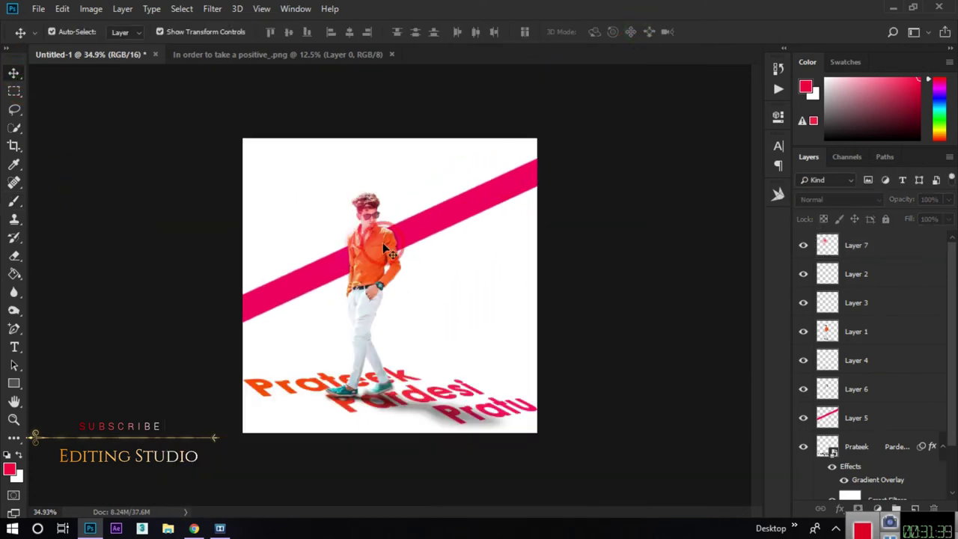
pyautogui.scroll(2, 396, 301)
pyautogui.scroll(-2, 432, 283)
pyautogui.scroll(2, 445, 268)
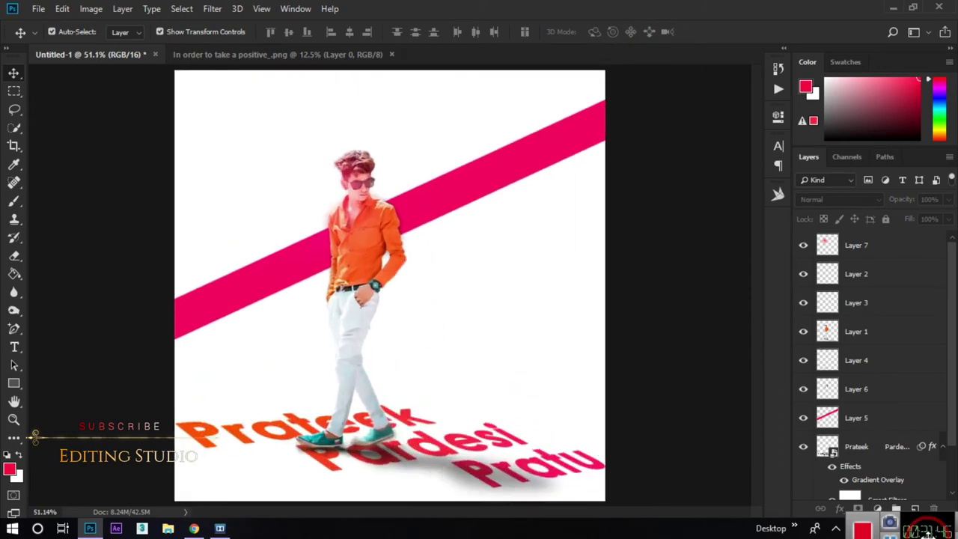
pyautogui.scroll(-1, 445, 267)
# - Add a Gradient Overlay to Layer 5 with orange at the far left and pink at the right
pyautogui.click(867, 421)
pyautogui.click(840, 509)
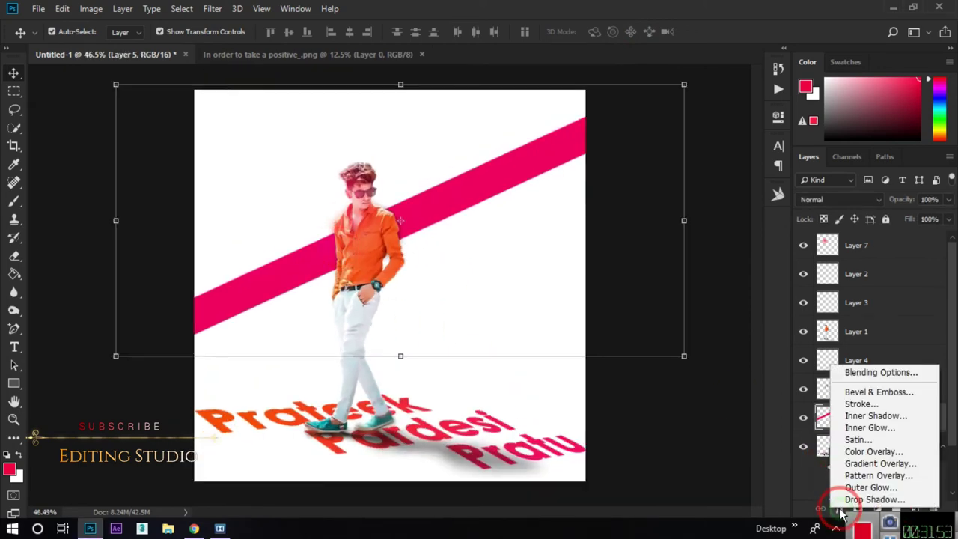
pyautogui.click(863, 455)
pyautogui.moveTo(514, 87)
pyautogui.mouseDown()
pyautogui.moveTo(696, 66)
pyautogui.moveTo(701, 92)
pyautogui.moveTo(674, 88)
pyautogui.mouseUp()
pyautogui.click(894, 168)
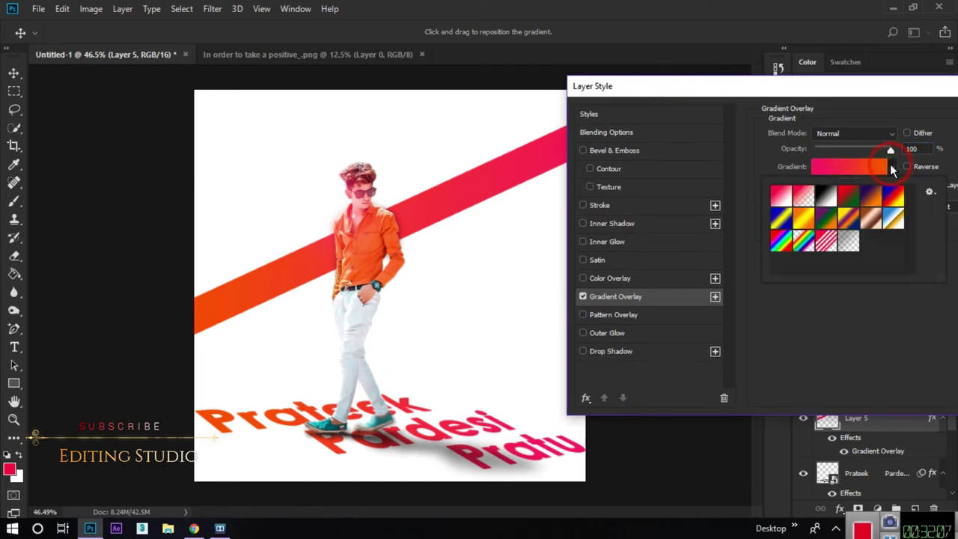
pyautogui.click(847, 168)
pyautogui.moveTo(814, 311); pyautogui.dragTo(695, 311)
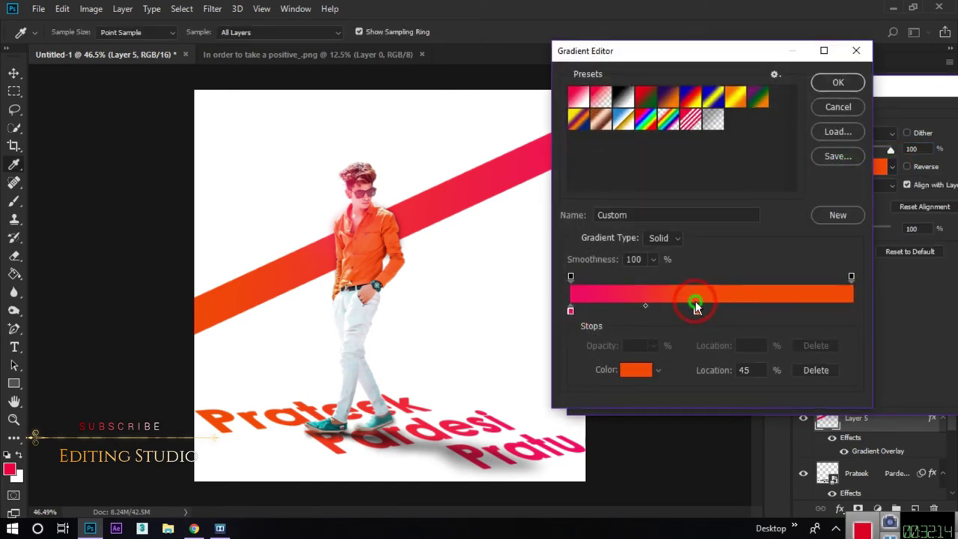
pyautogui.moveTo(570, 311); pyautogui.dragTo(844, 311)
pyautogui.moveTo(690, 309); pyautogui.dragTo(571, 310)
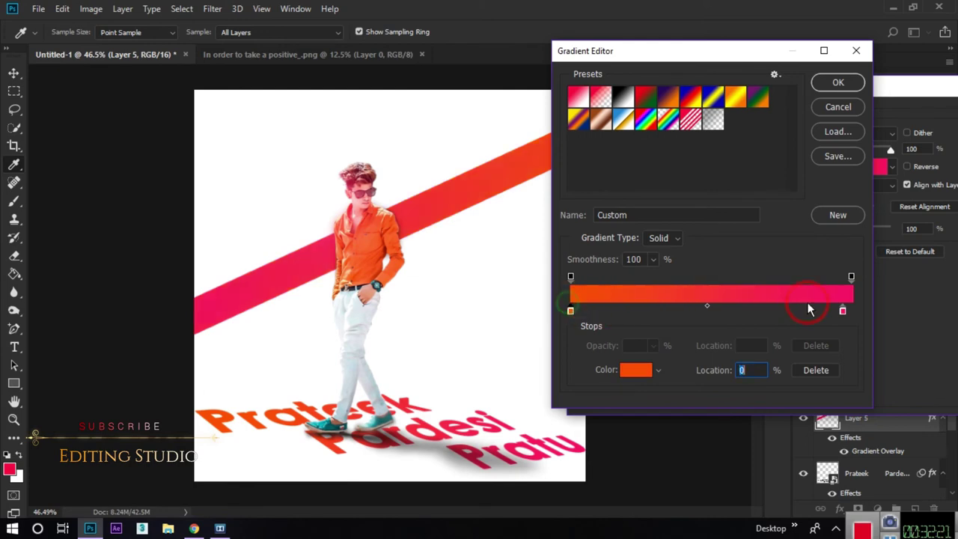
pyautogui.click(838, 81)
# - Add another colour stop to the gradient and apply the overlay
pyautogui.moveTo(752, 71); pyautogui.dragTo(574, 71)
pyautogui.click(803, 155)
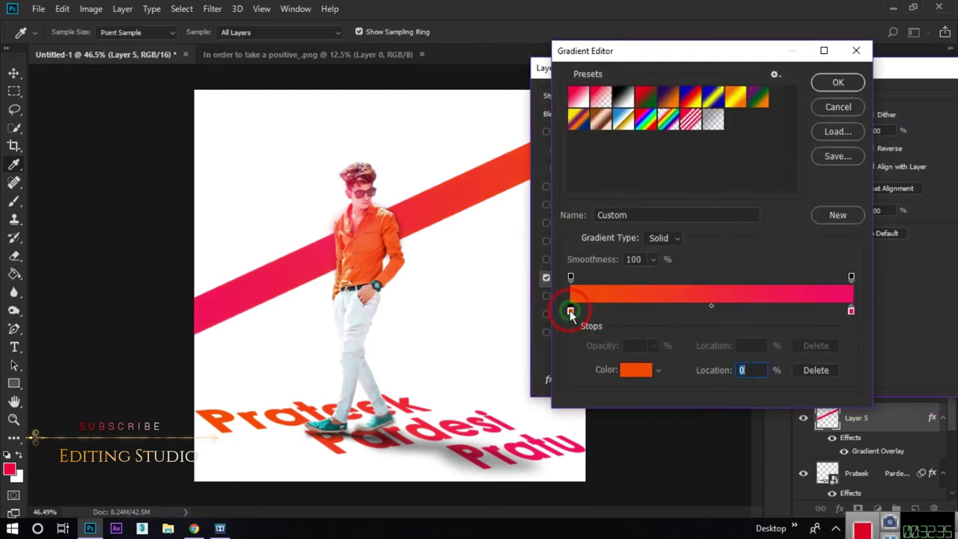
pyautogui.click(838, 82)
pyautogui.moveTo(644, 71); pyautogui.dragTo(734, 70)
pyautogui.click(864, 149)
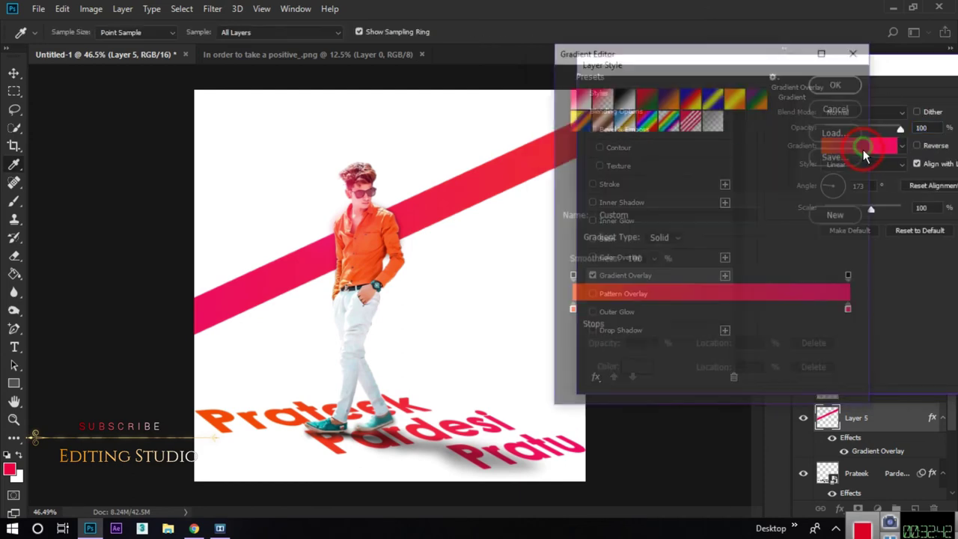
pyautogui.click(637, 307)
pyautogui.click(644, 308)
pyautogui.write('25')
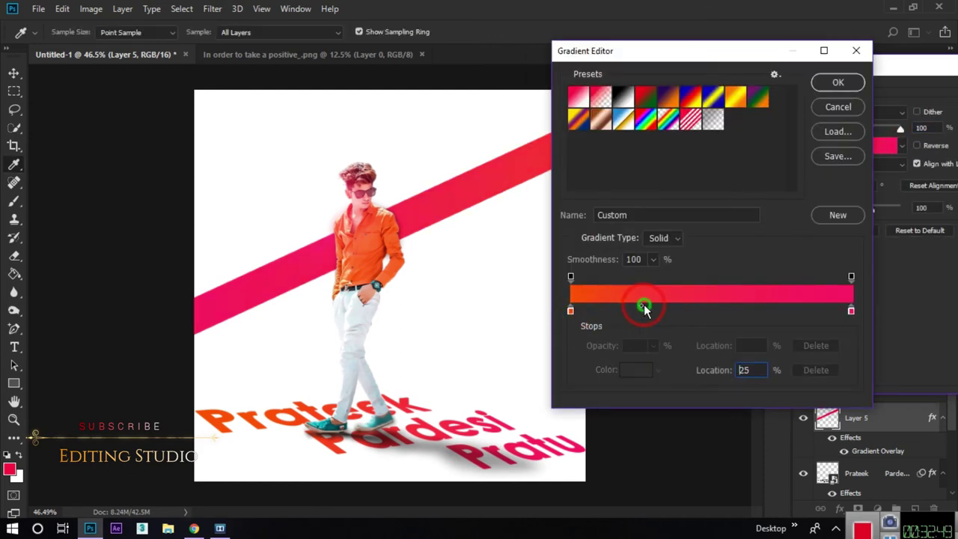
pyautogui.press('Return')
pyautogui.press('Return')
pyautogui.click(905, 217)
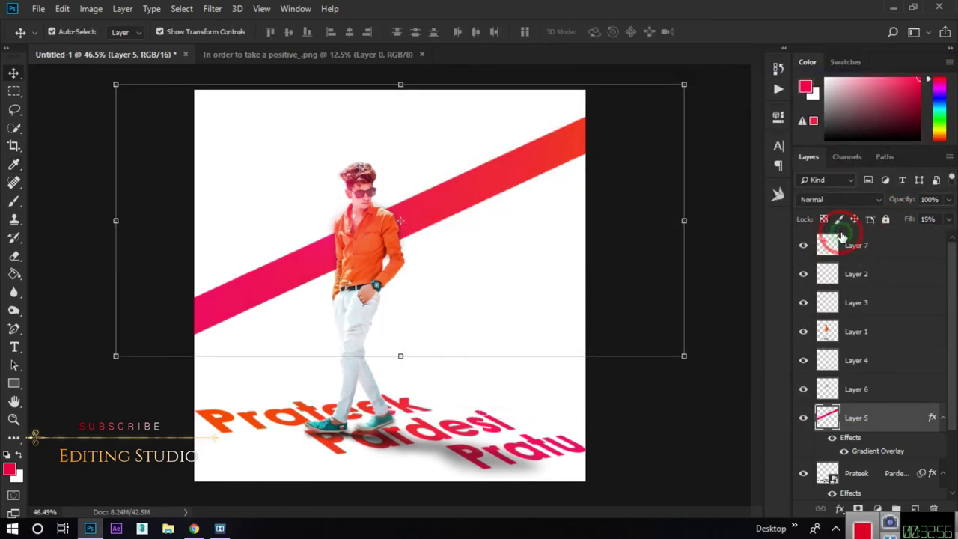
# - Duplicate Layer 5 with Ctrl+J and resize the copied band
pyautogui.click(866, 249)
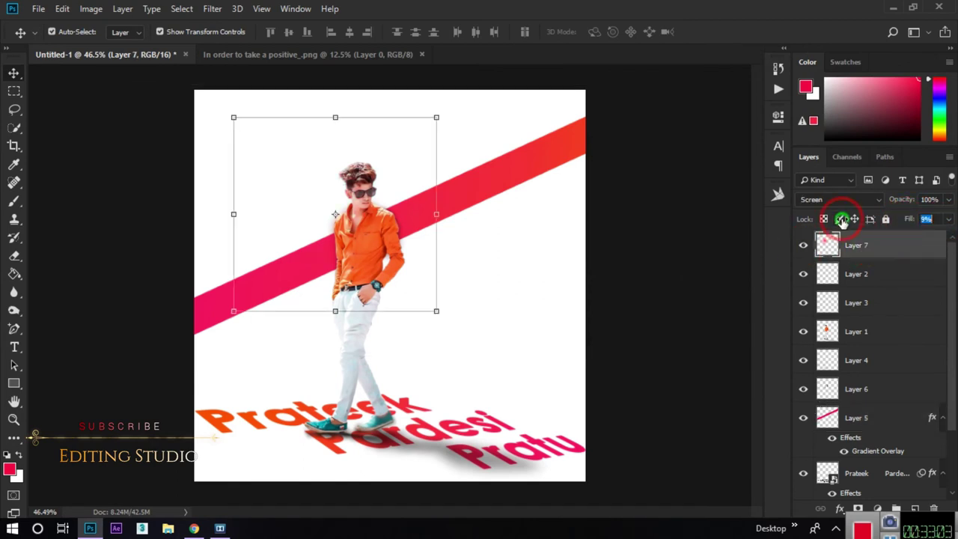
pyautogui.click(856, 331)
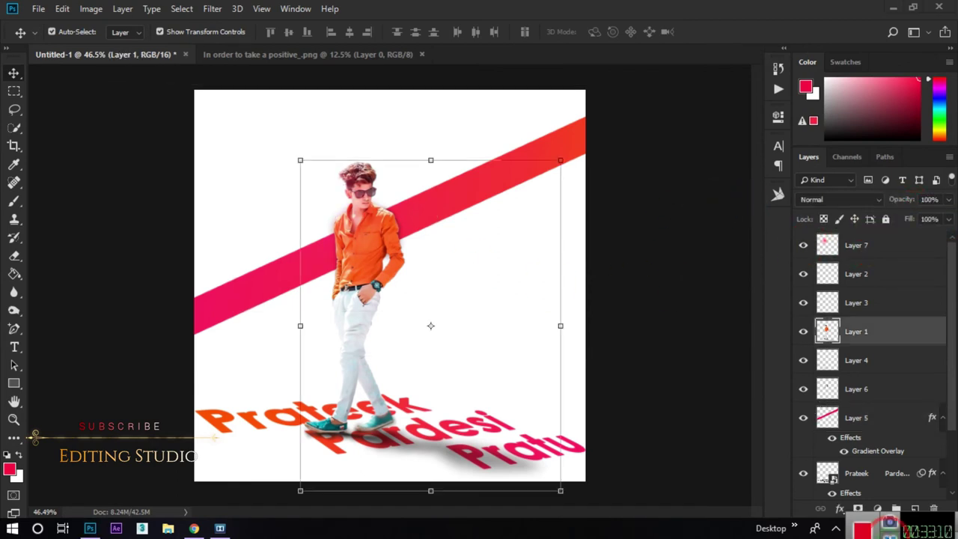
pyautogui.click(870, 389)
pyautogui.click(875, 420)
pyautogui.hotkey('ctrl', 'j')
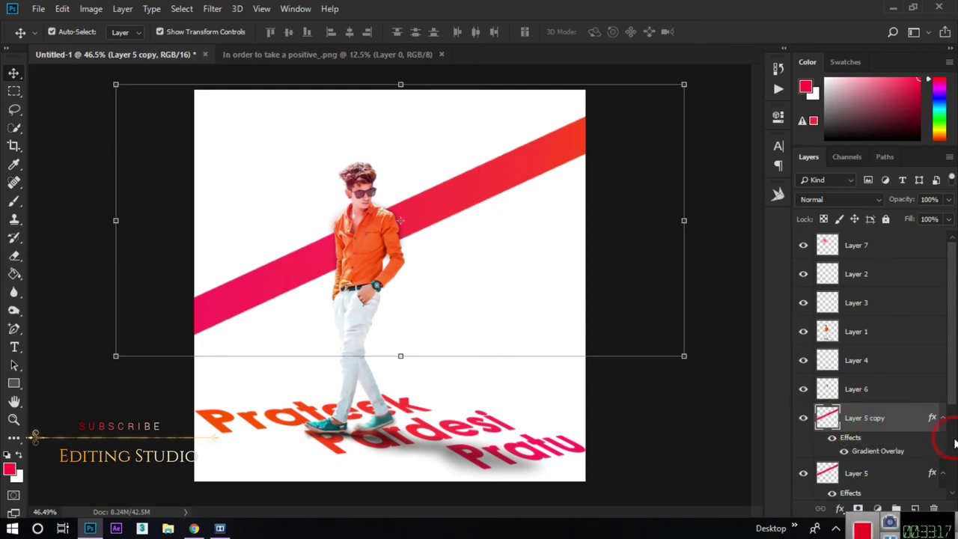
pyautogui.scroll(-1, 945, 405)
pyautogui.moveTo(405, 240)
pyautogui.mouseDown()
pyautogui.moveTo(385, 176)
pyautogui.moveTo(306, 349)
pyautogui.mouseUp()
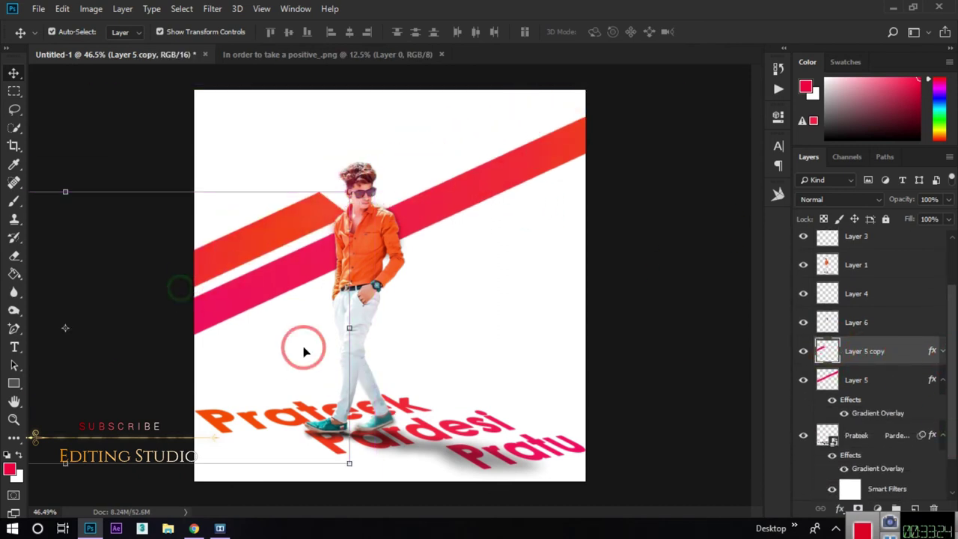
pyautogui.moveTo(349, 460); pyautogui.dragTo(288, 434)
pyautogui.moveTo(289, 221); pyautogui.dragTo(348, 191)
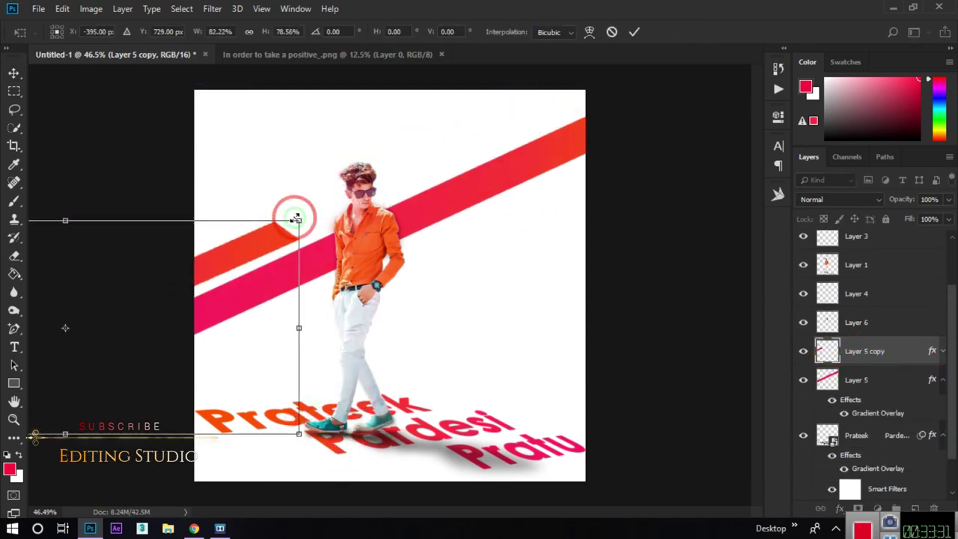
pyautogui.press('Return')
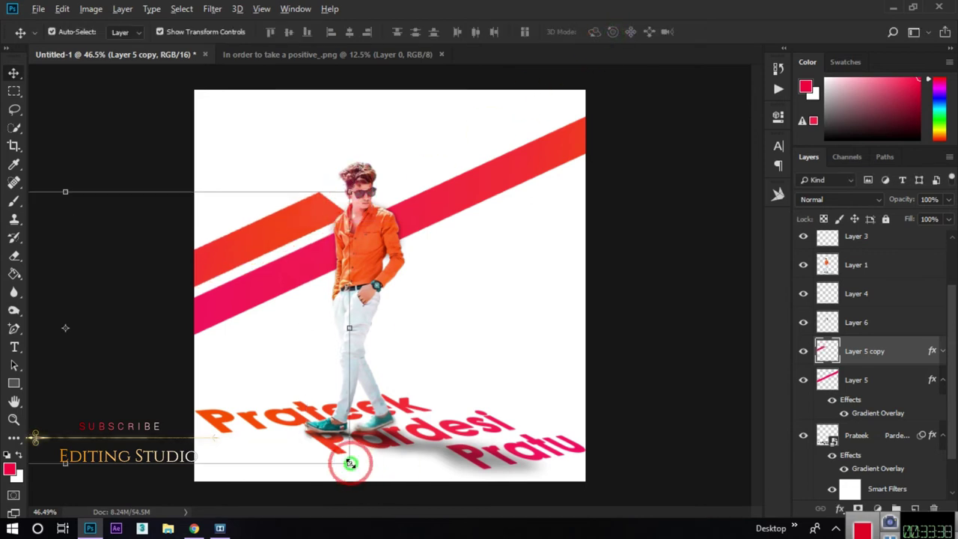
# - Shorten the copy and place it parallel just above the main band at left
pyautogui.moveTo(350, 464)
pyautogui.mouseDown()
pyautogui.moveTo(264, 316)
pyautogui.moveTo(293, 321)
pyautogui.mouseUp()
pyautogui.press('Return')
pyautogui.moveTo(349, 456)
pyautogui.mouseDown()
pyautogui.moveTo(261, 402)
pyautogui.moveTo(247, 414)
pyautogui.mouseUp()
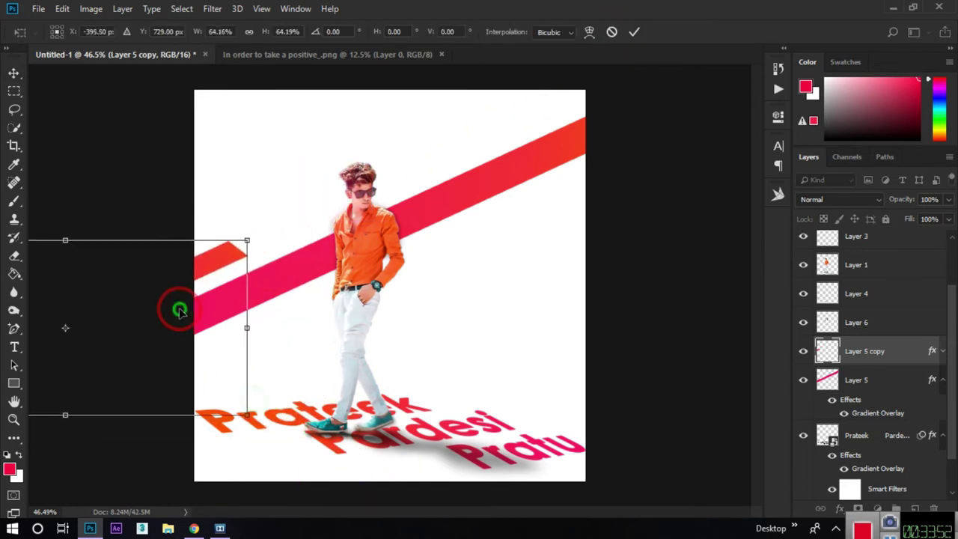
pyautogui.moveTo(180, 311); pyautogui.dragTo(251, 260)
pyautogui.scroll(2, 242, 288)
pyautogui.scroll(2, 254, 276)
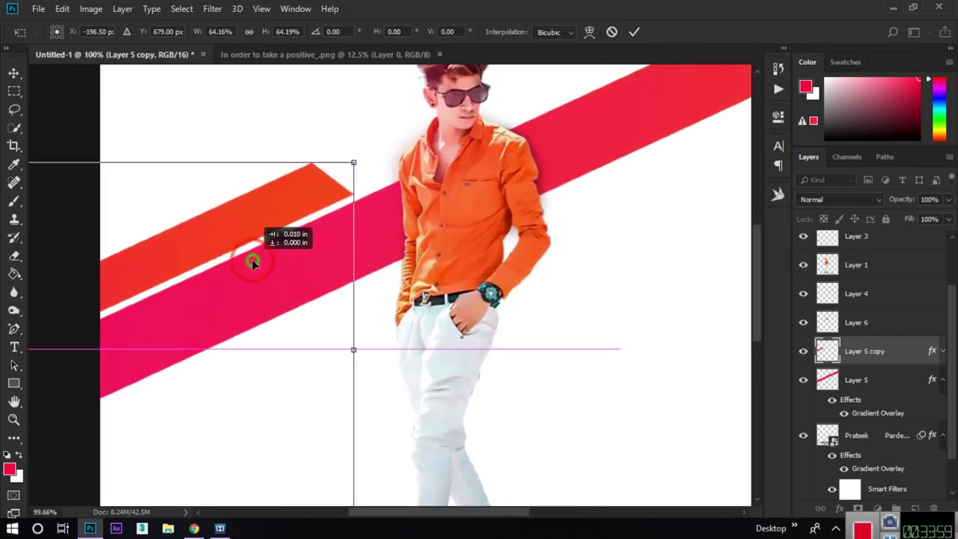
pyautogui.hotkey('ctrl', '0')
pyautogui.click(634, 31)
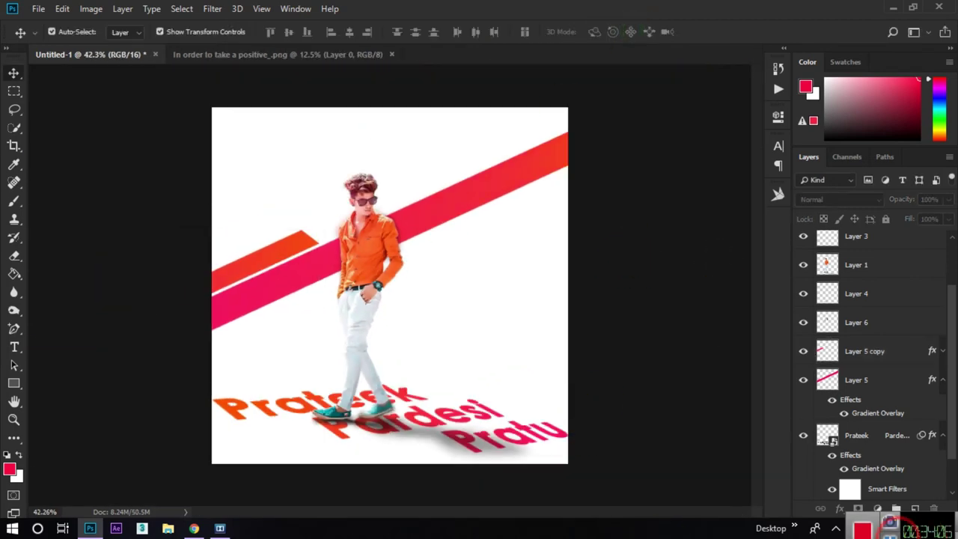
pyautogui.click(445, 393)
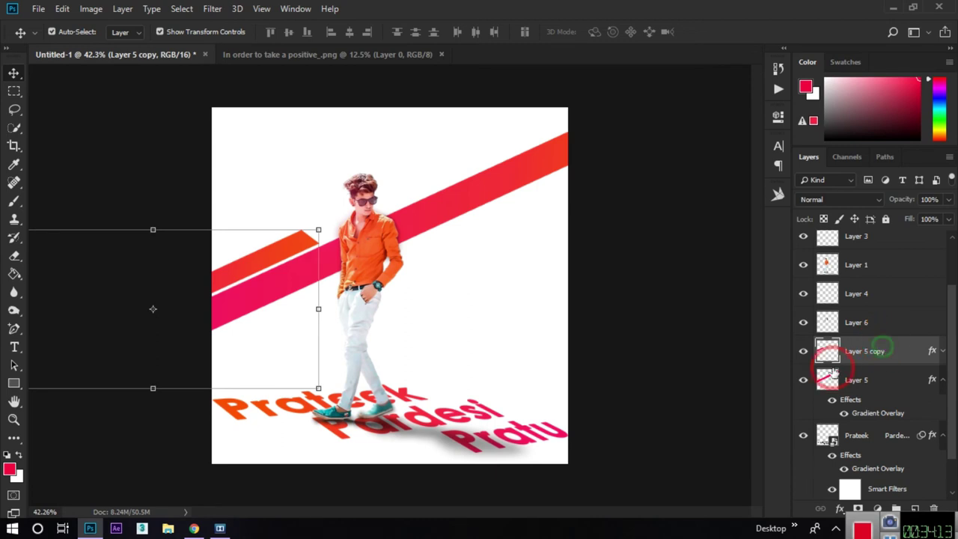
# - Duplicate the band and shrink the copy into a short pink stripe below the main band at right
pyautogui.hotkey('ctrl', 'j')
pyautogui.moveTo(300, 284)
pyautogui.mouseDown()
pyautogui.moveTo(613, 190)
pyautogui.moveTo(494, 215)
pyautogui.moveTo(571, 171)
pyautogui.mouseUp()
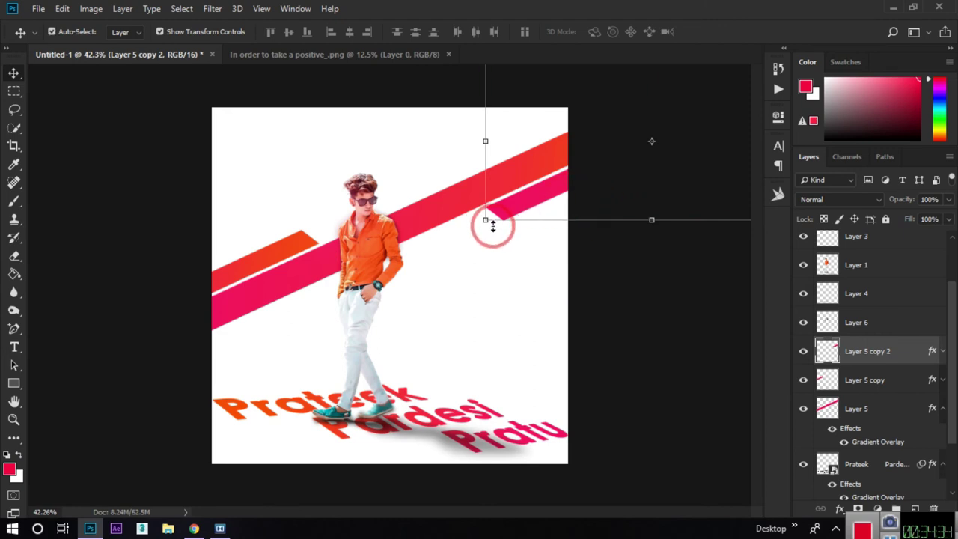
pyautogui.moveTo(493, 225); pyautogui.dragTo(590, 180)
pyautogui.moveTo(549, 196)
pyautogui.mouseDown()
pyautogui.moveTo(518, 210)
pyautogui.moveTo(573, 193)
pyautogui.mouseUp()
pyautogui.click(637, 310)
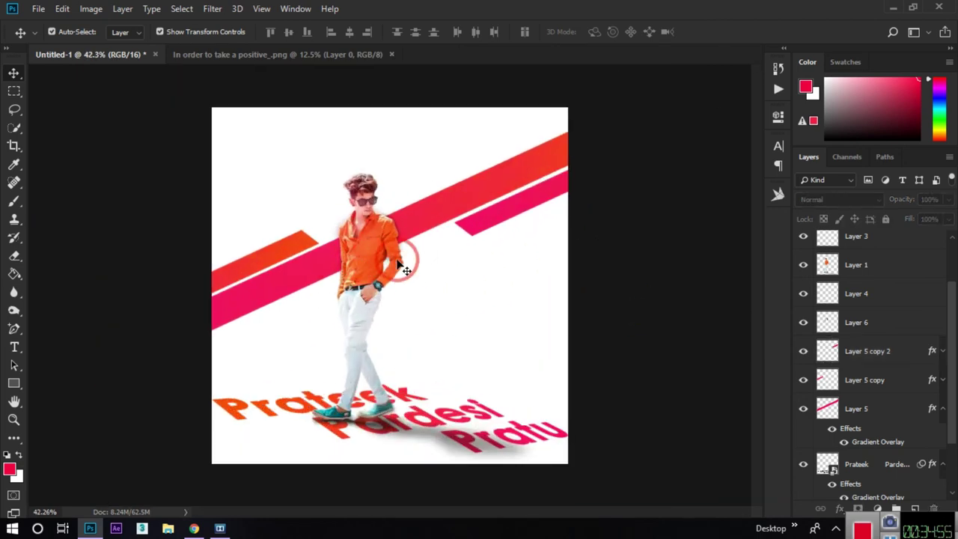
# - Make another Layer 5 copy and move it to the top-left as an orange triangle
pyautogui.click(861, 381)
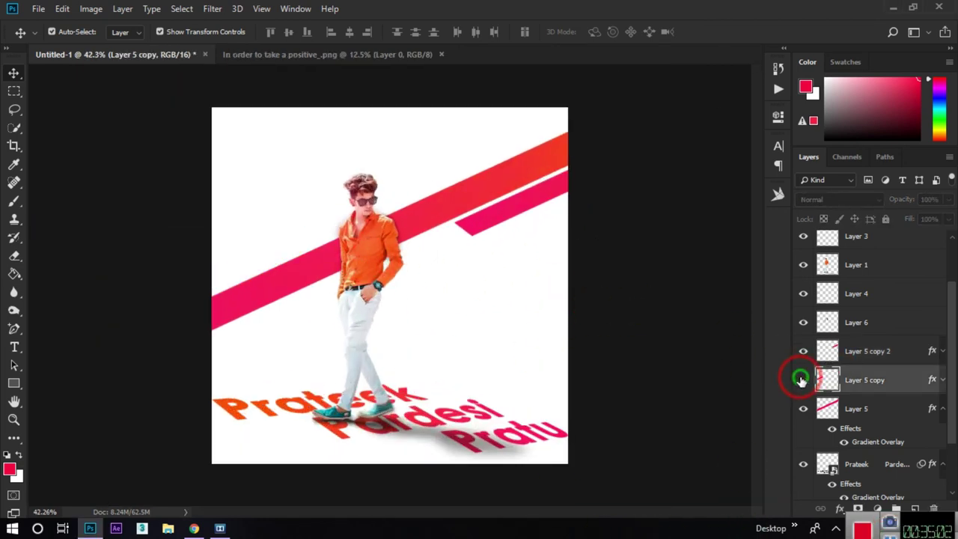
pyautogui.moveTo(867, 377); pyautogui.dragTo(866, 375)
pyautogui.moveTo(264, 250)
pyautogui.mouseDown()
pyautogui.moveTo(188, 143)
pyautogui.moveTo(155, 131)
pyautogui.mouseUp()
pyautogui.scroll(2, 242, 118)
pyautogui.scroll(2, 297, 117)
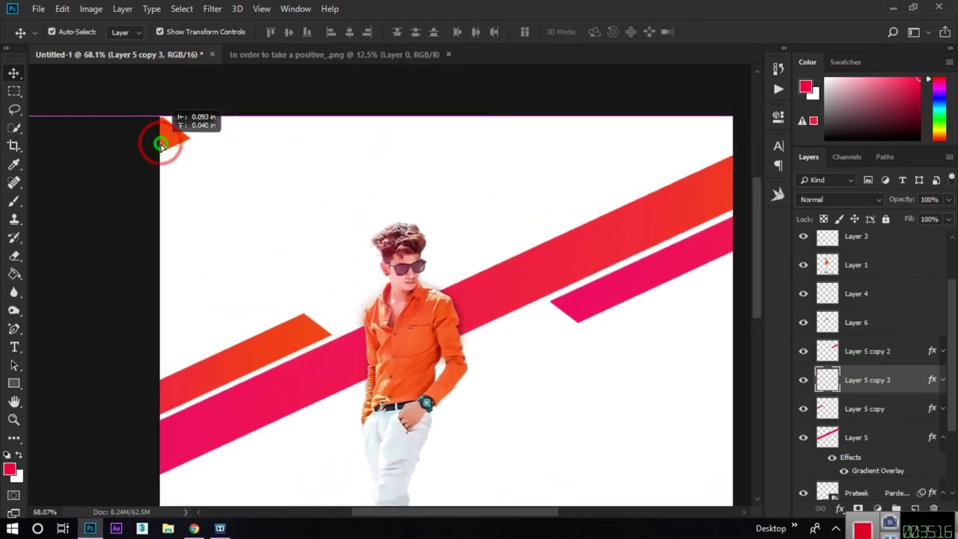
pyautogui.scroll(2, 154, 132)
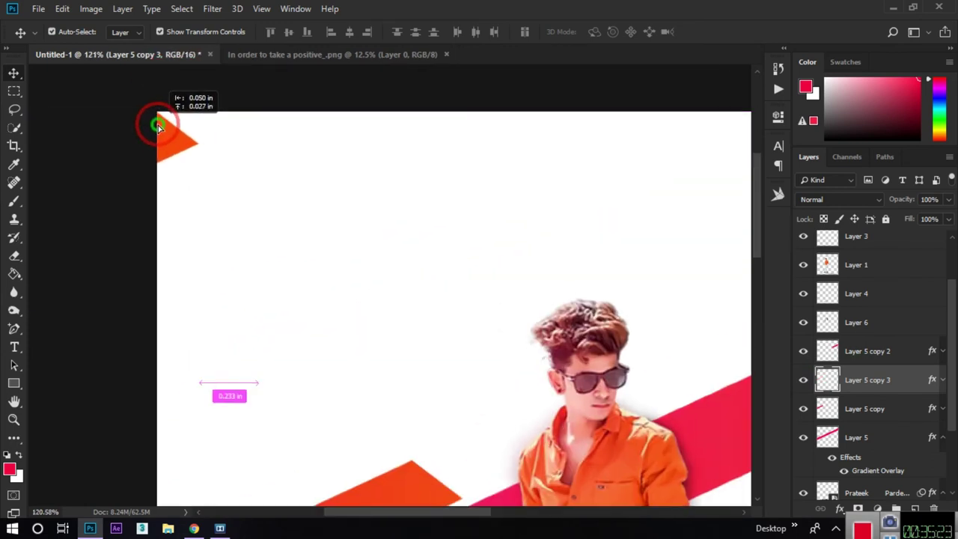
pyautogui.scroll(2, 158, 125)
pyautogui.moveTo(155, 131); pyautogui.dragTo(167, 129)
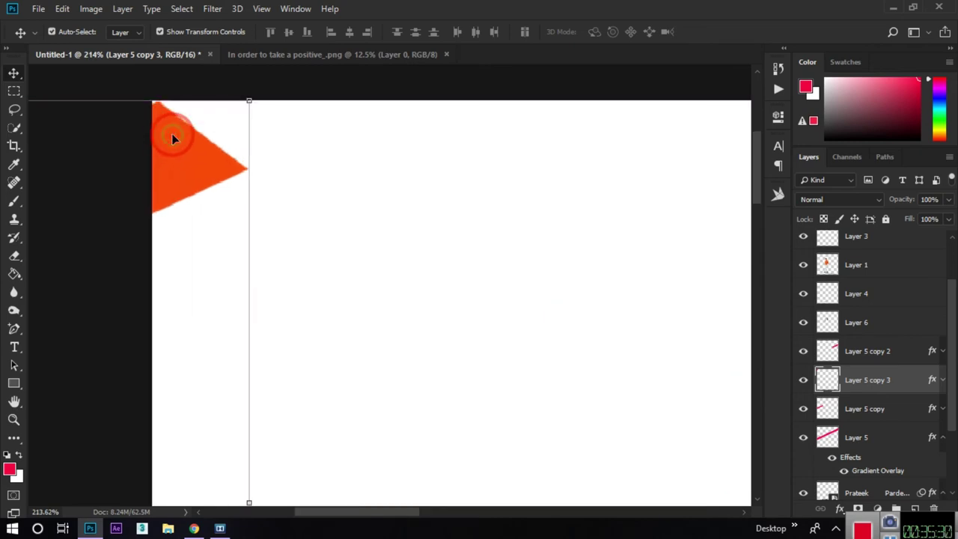
pyautogui.scroll(-5, 167, 129)
pyautogui.scroll(-1, 305, 133)
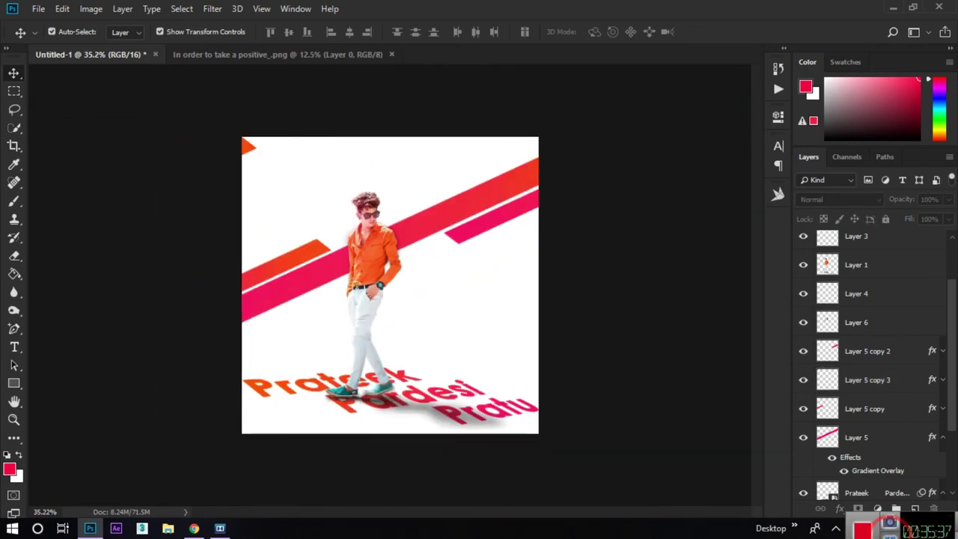
pyautogui.scroll(2, 239, 107)
pyautogui.scroll(2, 242, 192)
pyautogui.moveTo(236, 196)
pyautogui.mouseDown()
pyautogui.moveTo(243, 209)
pyautogui.moveTo(232, 214)
pyautogui.mouseUp()
# - Reshape the orange triangle and position it at the top-left corner
pyautogui.click(285, 165)
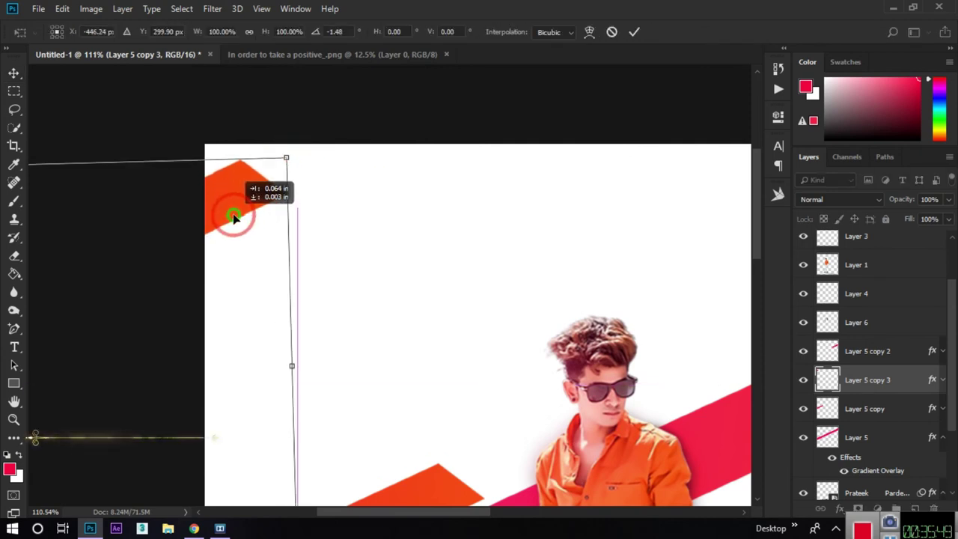
pyautogui.click(636, 33)
pyautogui.scroll(-3, 570, 94)
pyautogui.click(235, 140)
pyautogui.scroll(1, 278, 212)
pyautogui.scroll(1, 194, 180)
pyautogui.moveTo(195, 179); pyautogui.dragTo(182, 177)
pyautogui.click(391, 113)
# - Rotate the corner triangle slightly to match the edge and nudge it flush into the corner
pyautogui.scroll(-2, 532, 137)
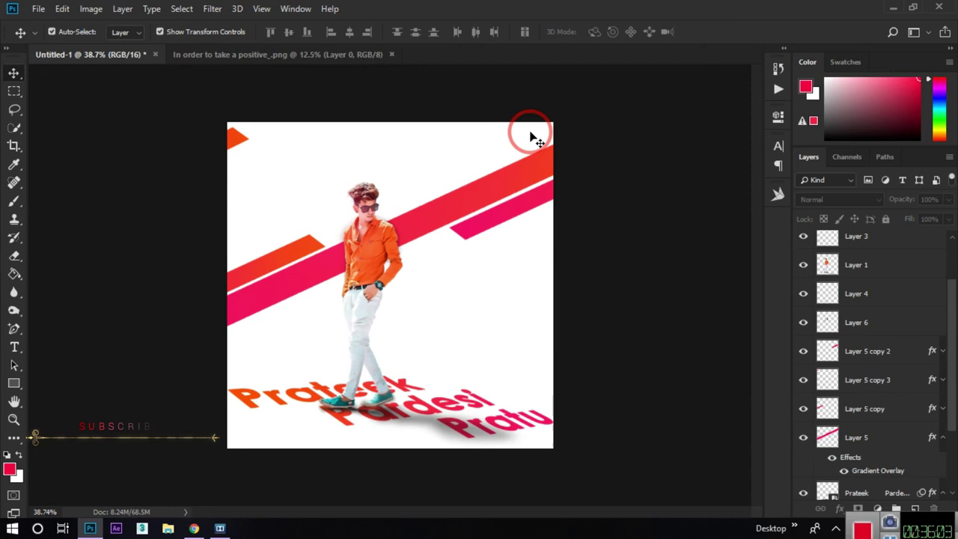
pyautogui.click(238, 149)
pyautogui.hotkey('ctrl', 't')
pyautogui.moveTo(260, 124); pyautogui.dragTo(254, 121)
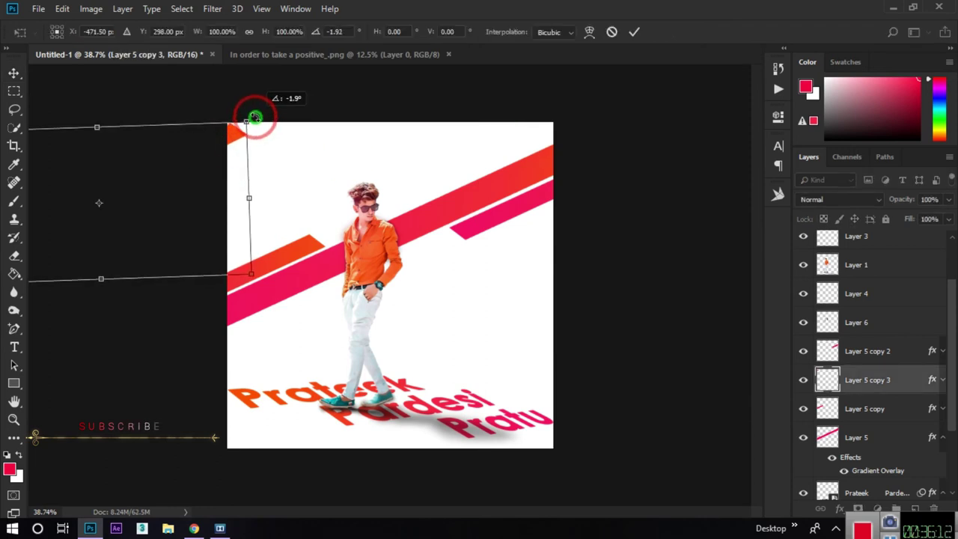
pyautogui.click(633, 33)
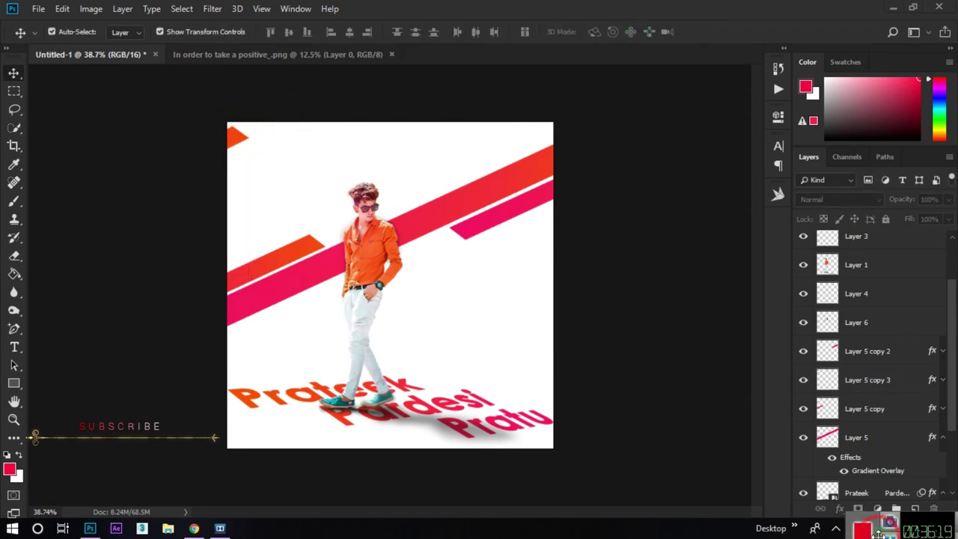
pyautogui.scroll(3, 277, 148)
pyautogui.scroll(2, 291, 190)
pyautogui.click(292, 210)
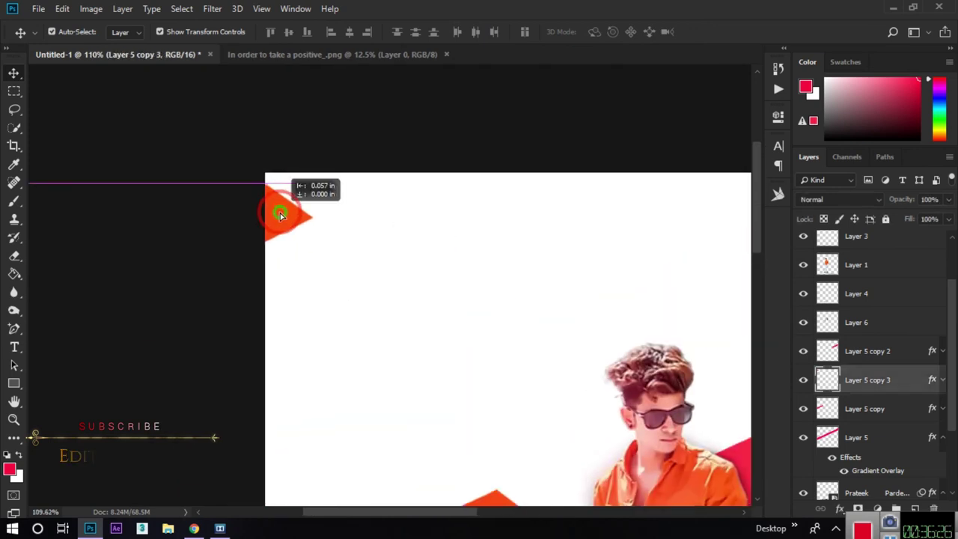
pyautogui.moveTo(280, 215); pyautogui.dragTo(277, 220)
pyautogui.scroll(3, 274, 182)
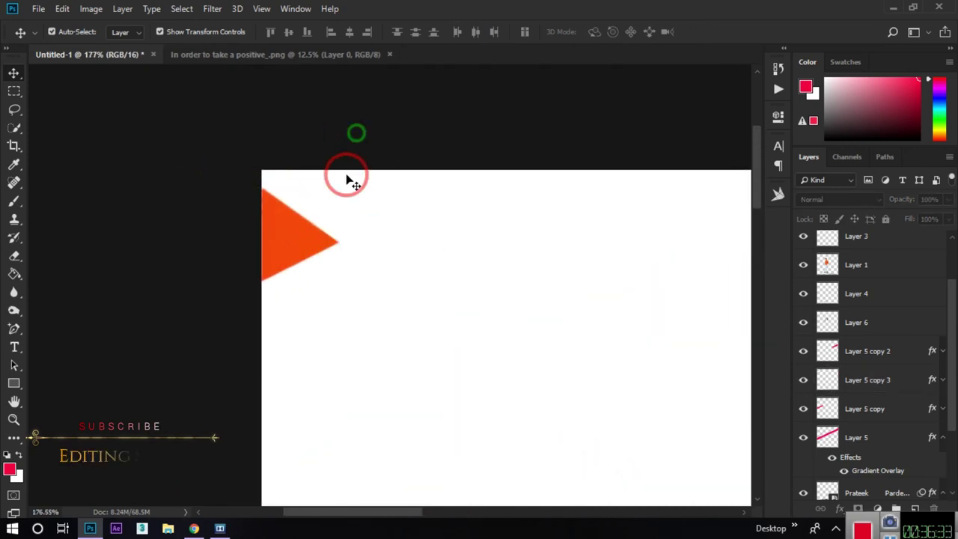
pyautogui.hotkey('ctrl', '0')
# - Add a Levels layer above Layer 7 with black input 14, midtones 1.06, output white 250
pyautogui.click(901, 245)
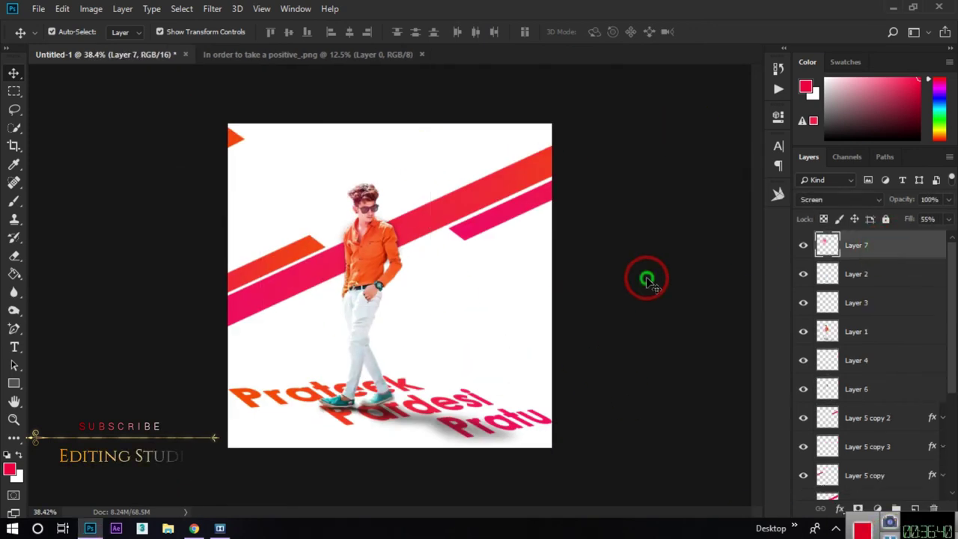
pyautogui.click(878, 508)
pyautogui.click(869, 310)
pyautogui.moveTo(590, 256)
pyautogui.mouseDown()
pyautogui.moveTo(621, 254)
pyautogui.moveTo(599, 257)
pyautogui.mouseUp()
pyautogui.moveTo(669, 256); pyautogui.dragTo(674, 259)
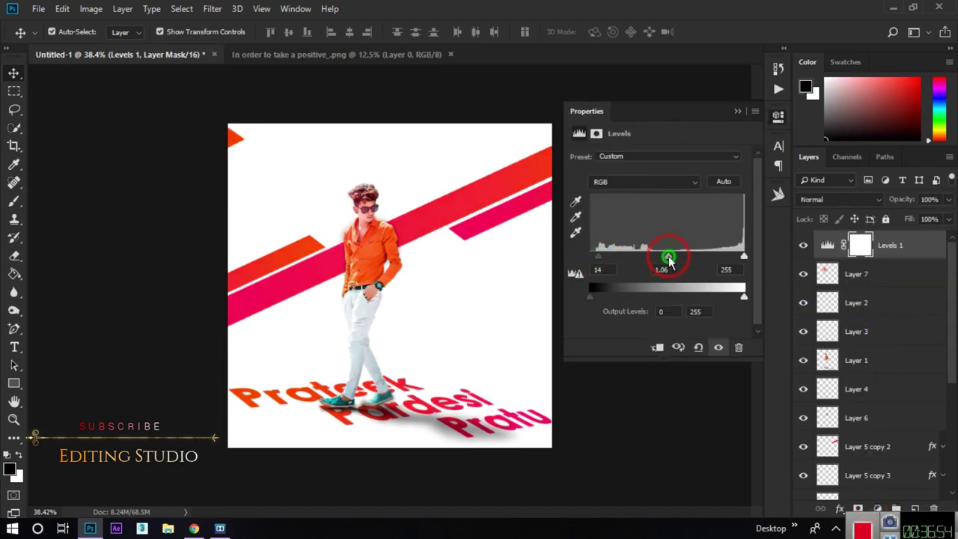
pyautogui.moveTo(744, 256)
pyautogui.mouseDown()
pyautogui.moveTo(727, 256)
pyautogui.moveTo(744, 256)
pyautogui.mouseUp()
pyautogui.click(590, 296)
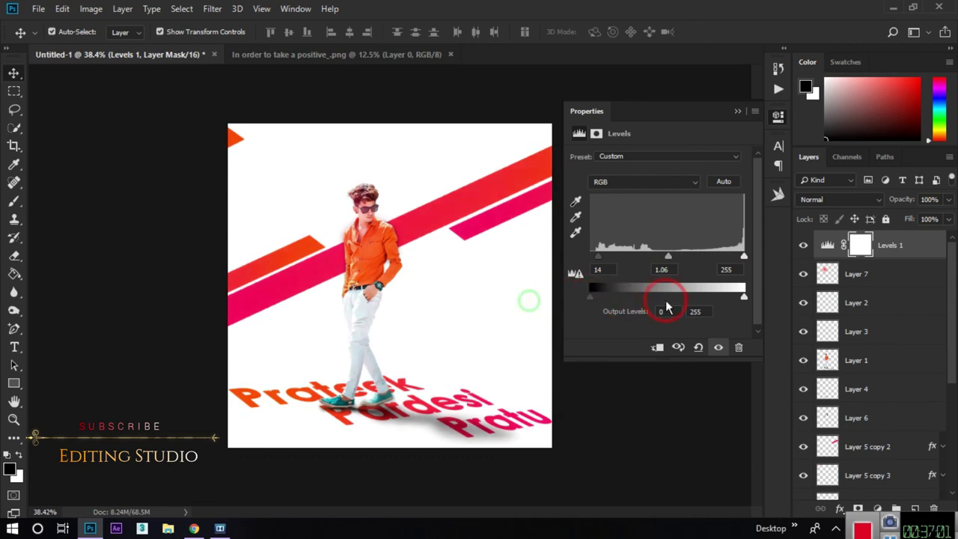
pyautogui.moveTo(743, 297)
pyautogui.mouseDown()
pyautogui.moveTo(724, 299)
pyautogui.moveTo(740, 299)
pyautogui.mouseUp()
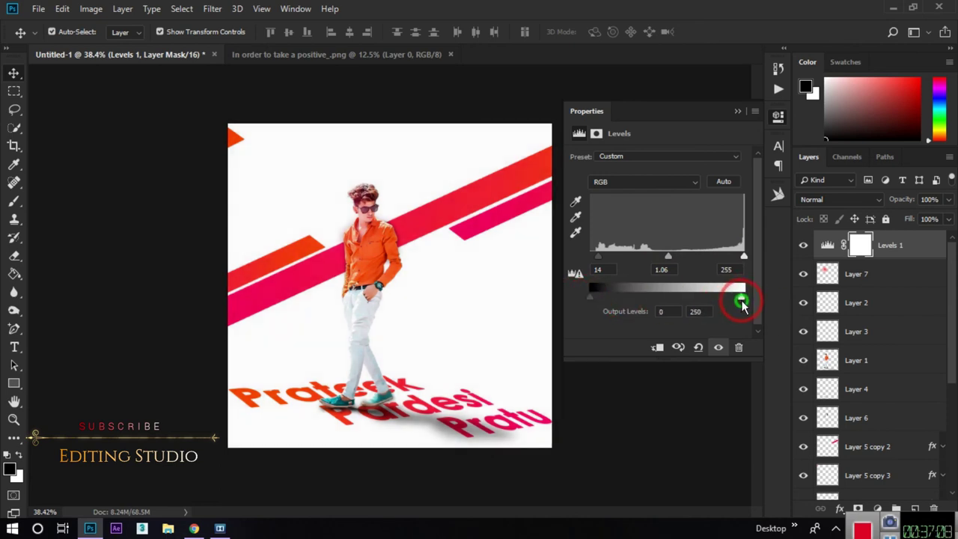
pyautogui.click(693, 251)
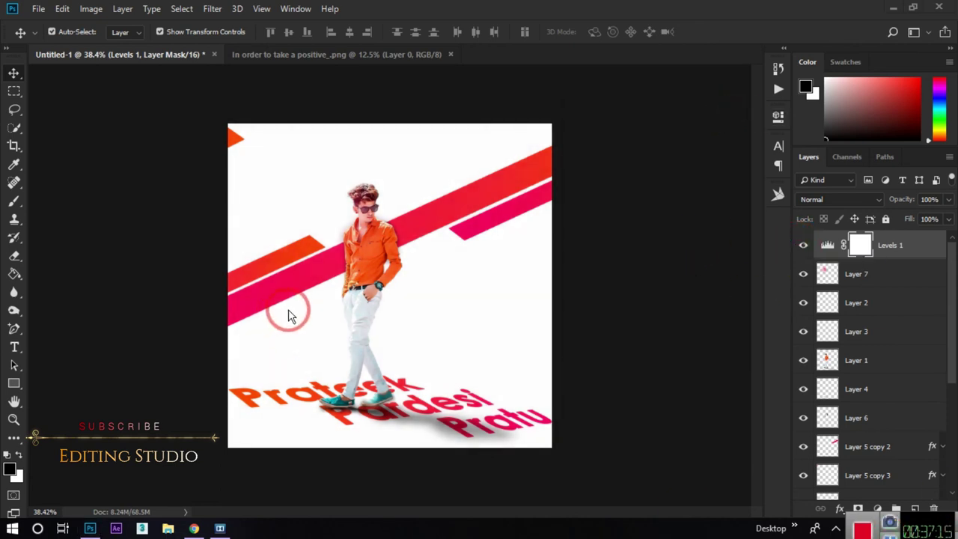
pyautogui.keyDown('alt'); pyautogui.scroll(2, 291, 316); pyautogui.keyUp('alt')
pyautogui.keyDown('alt'); pyautogui.scroll(-3, 370, 240); pyautogui.keyUp('alt')
# - Add a Color Lookup adjustment layer and load the Crisp_Warm.look 3D LUT
pyautogui.click(879, 509)
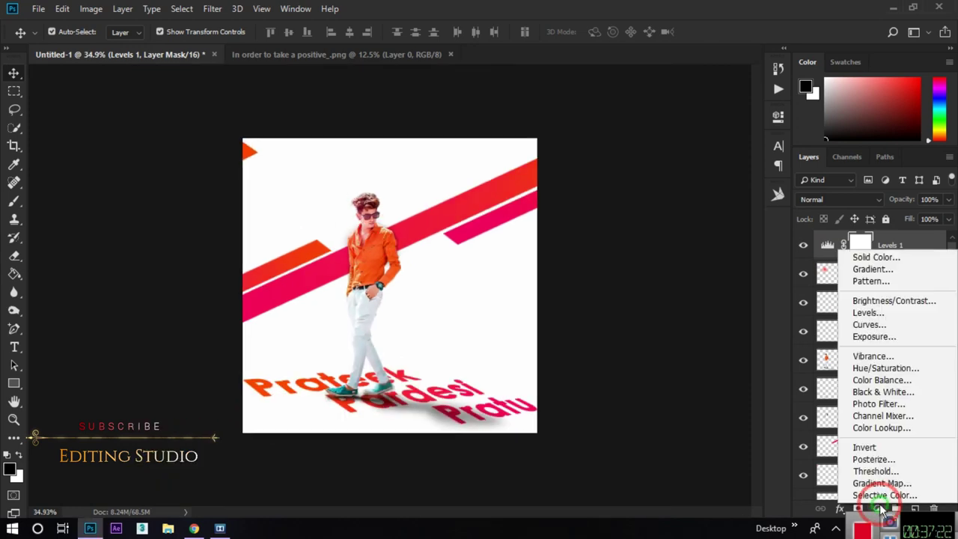
pyautogui.click(881, 427)
pyautogui.keyDown('alt'); pyautogui.scroll(2, 396, 197); pyautogui.keyUp('alt')
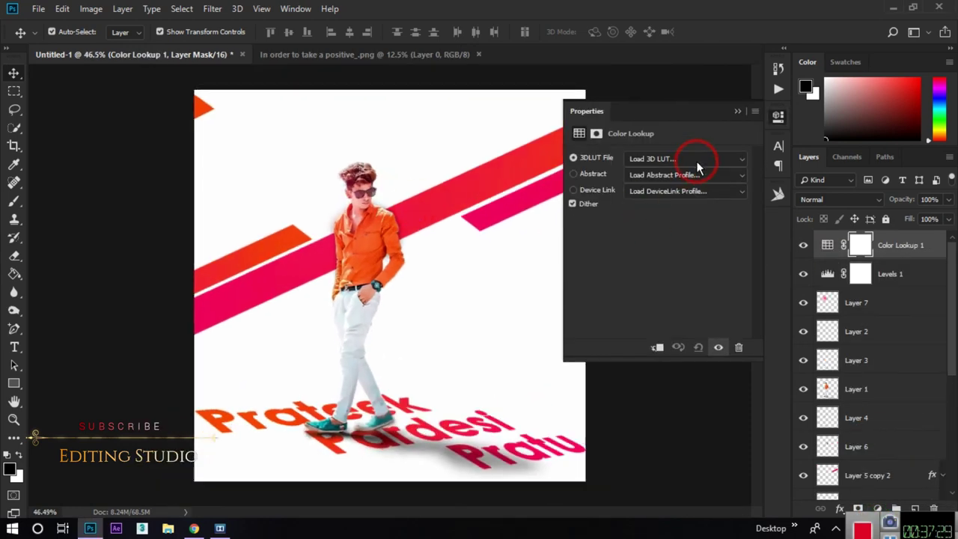
pyautogui.click(697, 161)
pyautogui.click(703, 45)
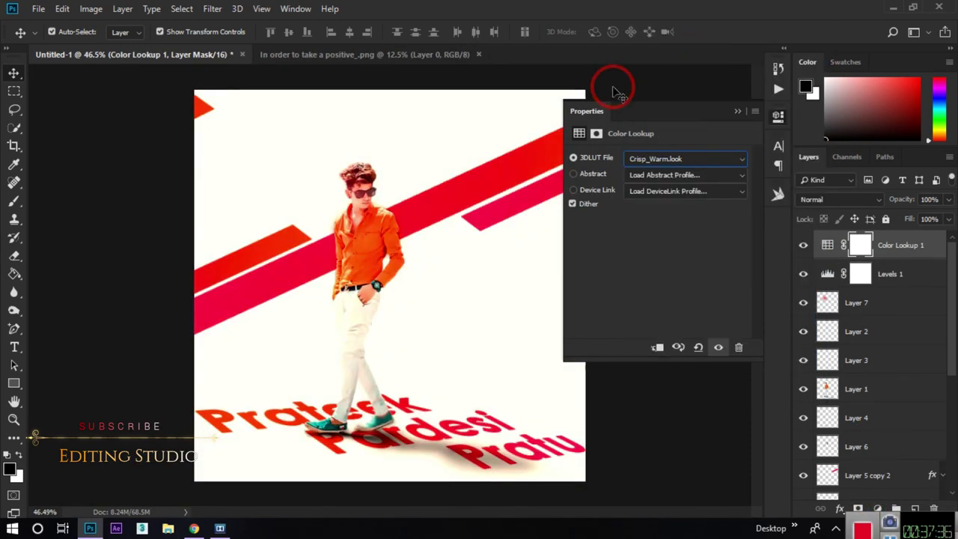
# - Compare neighbouring film looks, settle on Crisp_Winter.look, and set layer opacity to 18%
pyautogui.press('Down')
pyautogui.press('Down')
pyautogui.press('Down')
pyautogui.press('Down')
pyautogui.press('Down')
pyautogui.press('Down')
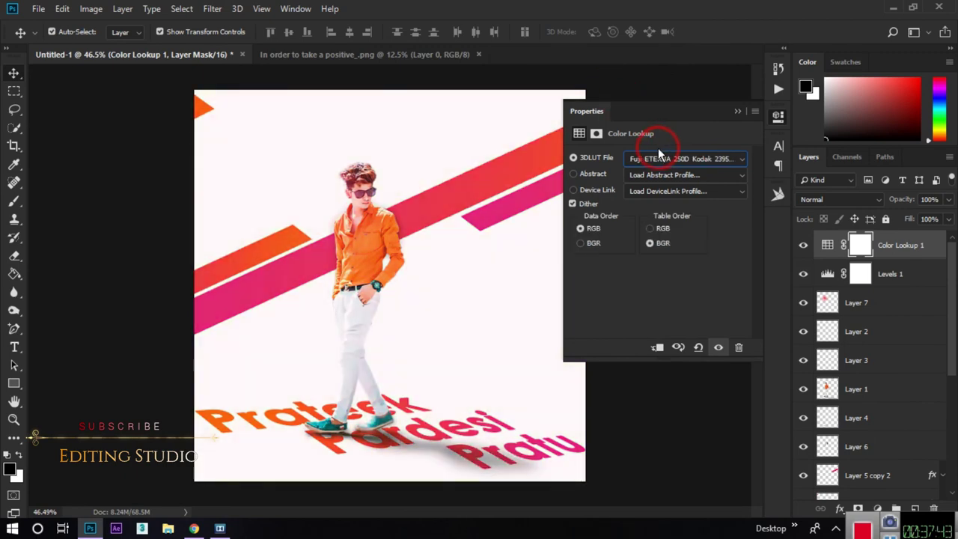
pyautogui.press('Down')
pyautogui.press('Down')
pyautogui.press('Down')
pyautogui.press('Up')
pyautogui.press('Up')
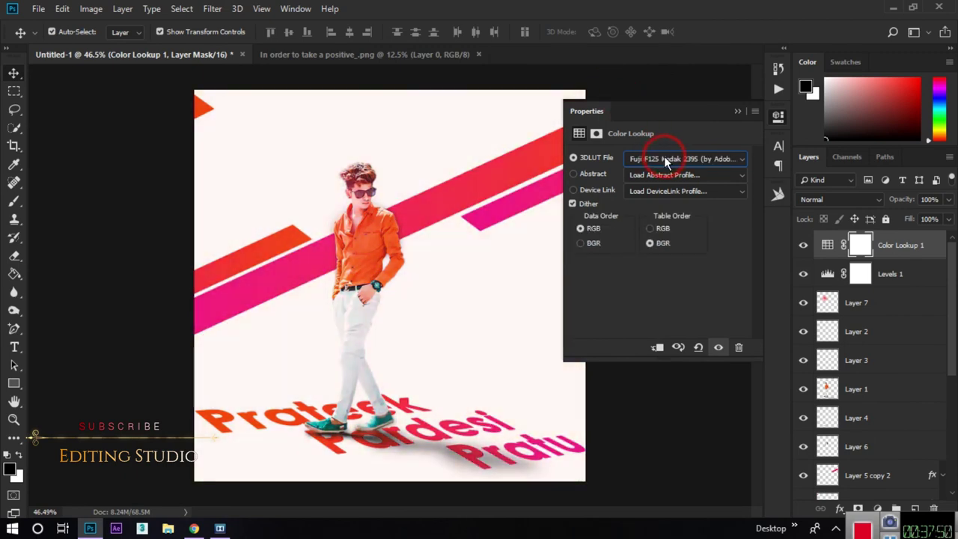
pyautogui.press('Up')
pyautogui.press('Up')
pyautogui.press('Up')
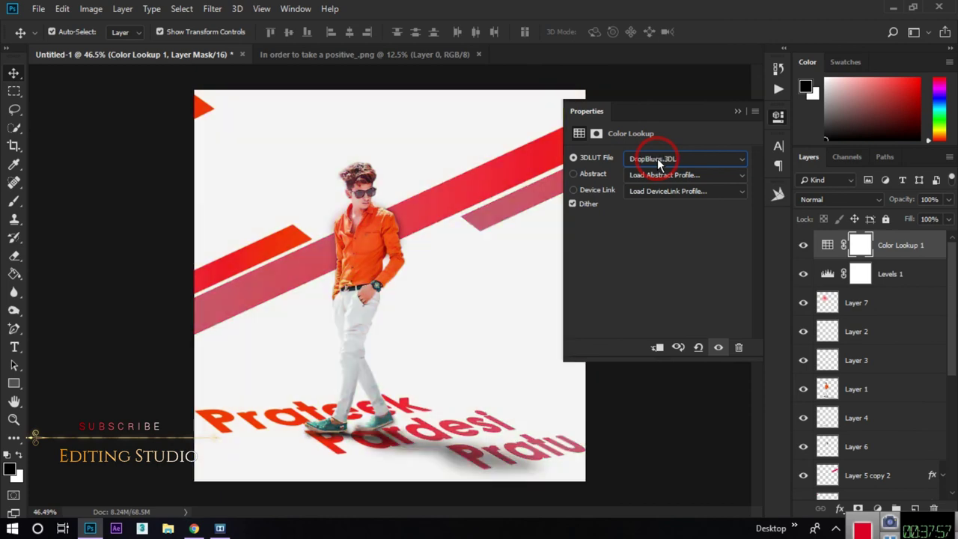
pyautogui.press('Up')
pyautogui.press('Up')
pyautogui.press('Up')
pyautogui.write('0')
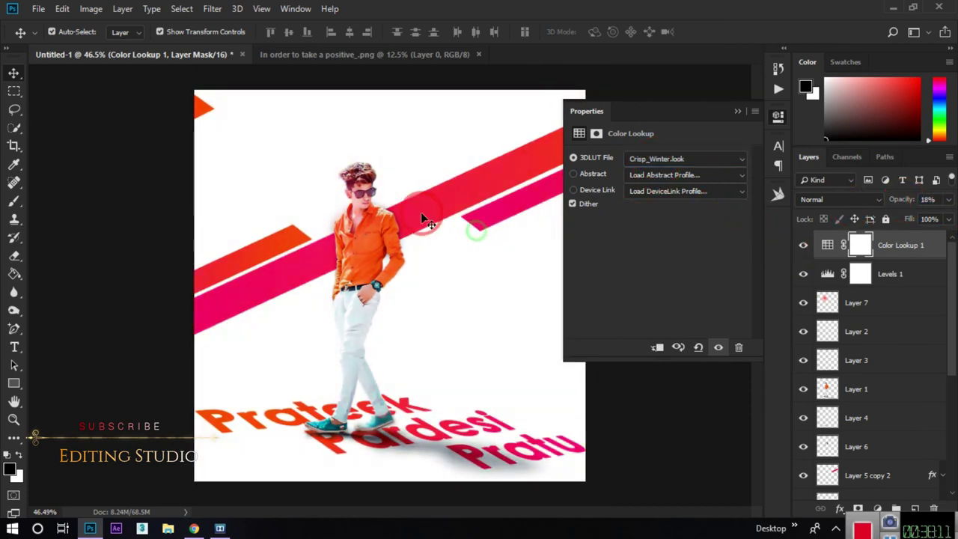
pyautogui.scroll(-1, 423, 219)
pyautogui.click(803, 246)
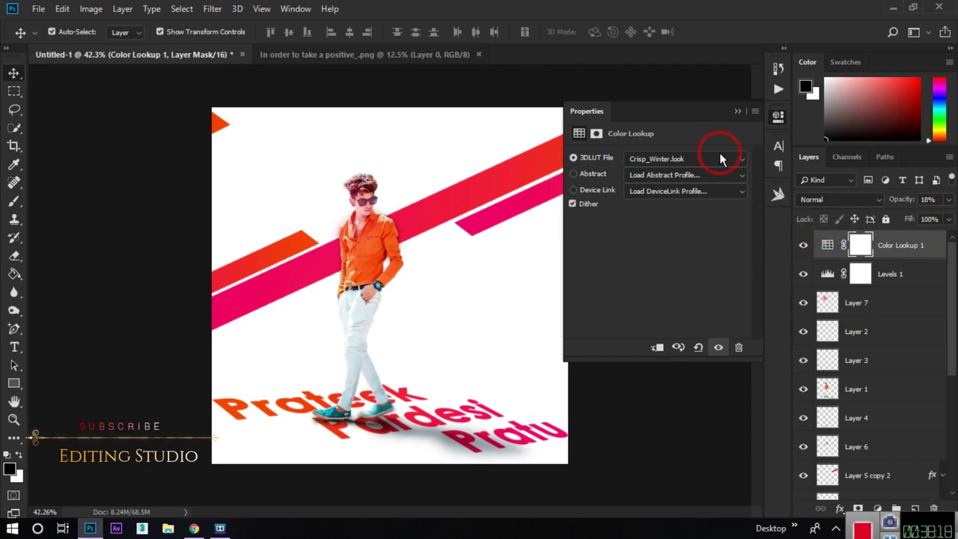
pyautogui.click(858, 460)
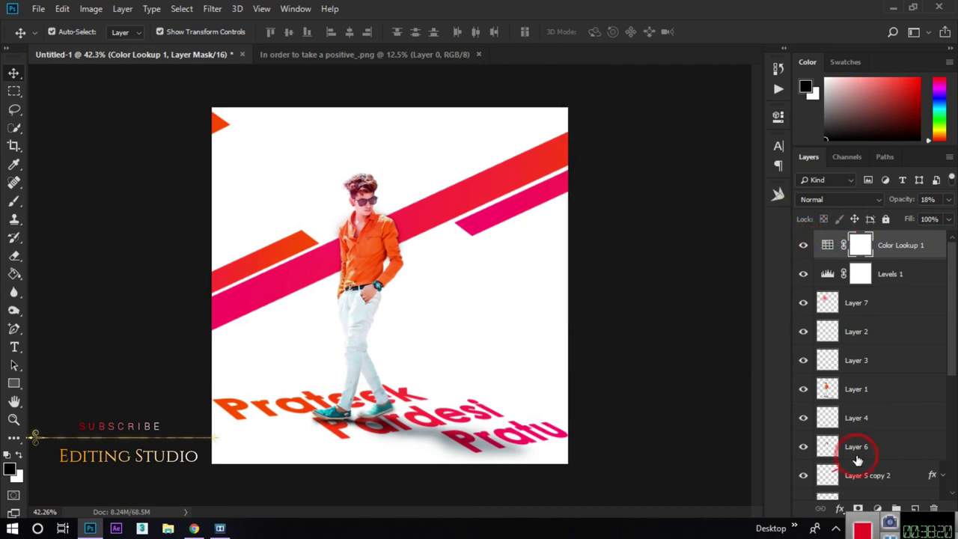
# - Try a Hue/Saturation layer at -21 saturation, then delete it
pyautogui.click(884, 509)
pyautogui.click(902, 366)
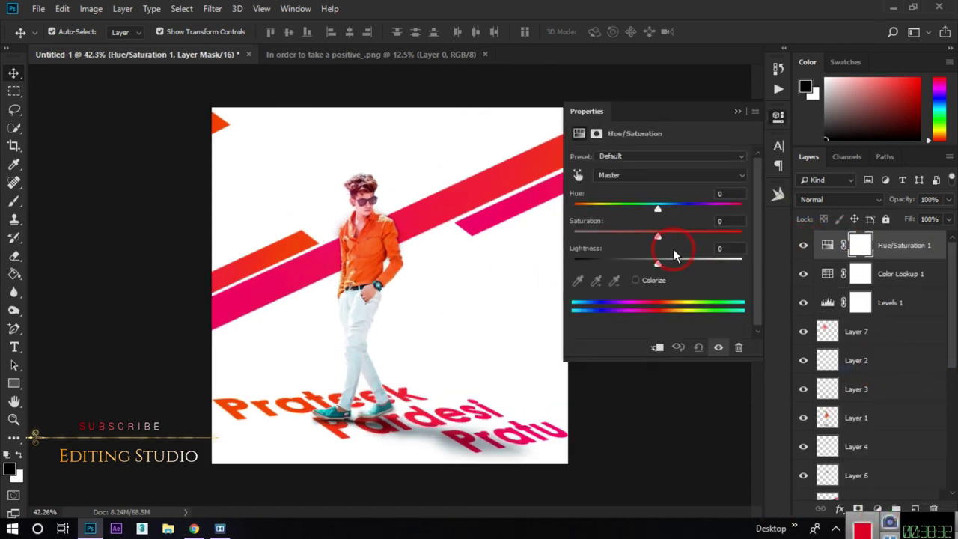
pyautogui.moveTo(657, 237)
pyautogui.mouseDown()
pyautogui.moveTo(641, 238)
pyautogui.moveTo(721, 205)
pyautogui.moveTo(640, 226)
pyautogui.mouseUp()
pyautogui.click(738, 111)
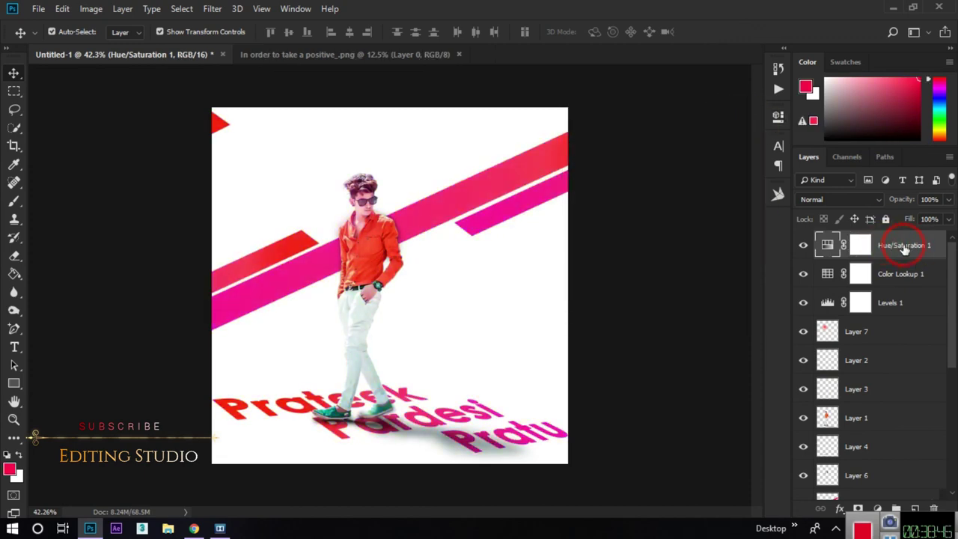
pyautogui.moveTo(898, 245); pyautogui.dragTo(933, 509)
# - Add a Color Balance layer adjusting the midtones, shadows and highlights toward red
pyautogui.click(878, 509)
pyautogui.click(884, 380)
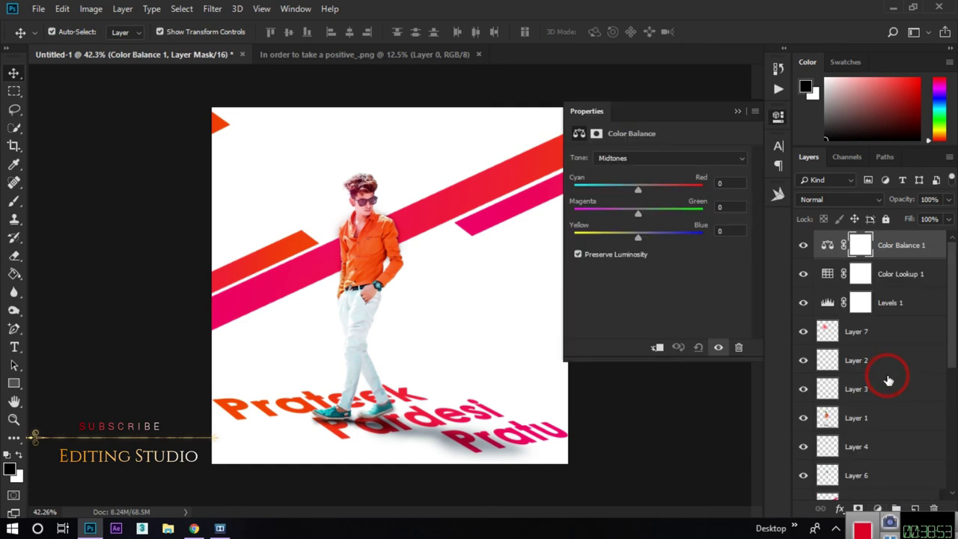
pyautogui.moveTo(655, 188)
pyautogui.mouseDown()
pyautogui.moveTo(627, 208)
pyautogui.moveTo(680, 239)
pyautogui.moveTo(619, 257)
pyautogui.mouseUp()
pyautogui.click(659, 158)
pyautogui.click(660, 169)
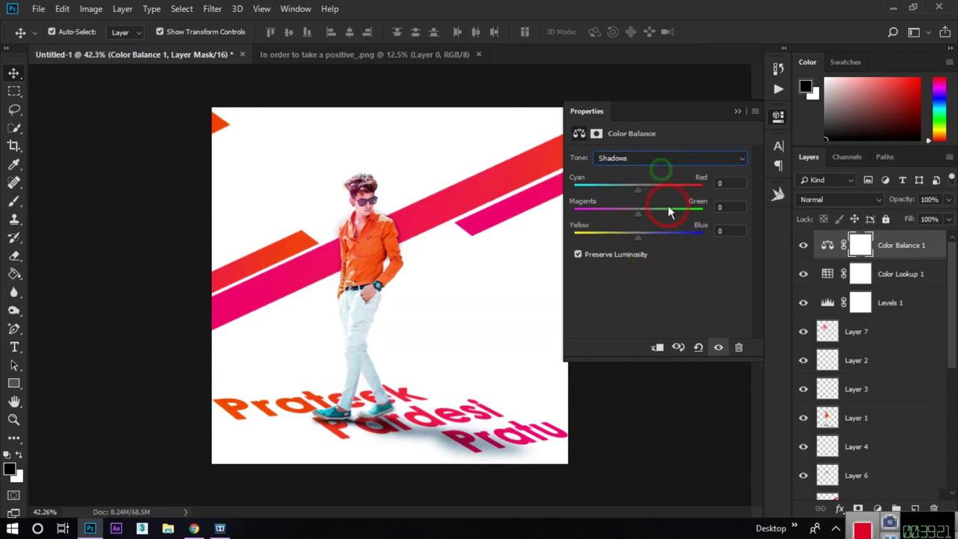
pyautogui.moveTo(638, 212)
pyautogui.mouseDown()
pyautogui.moveTo(621, 214)
pyautogui.moveTo(656, 209)
pyautogui.moveTo(629, 220)
pyautogui.moveTo(636, 238)
pyautogui.moveTo(638, 218)
pyautogui.mouseUp()
pyautogui.click(730, 207)
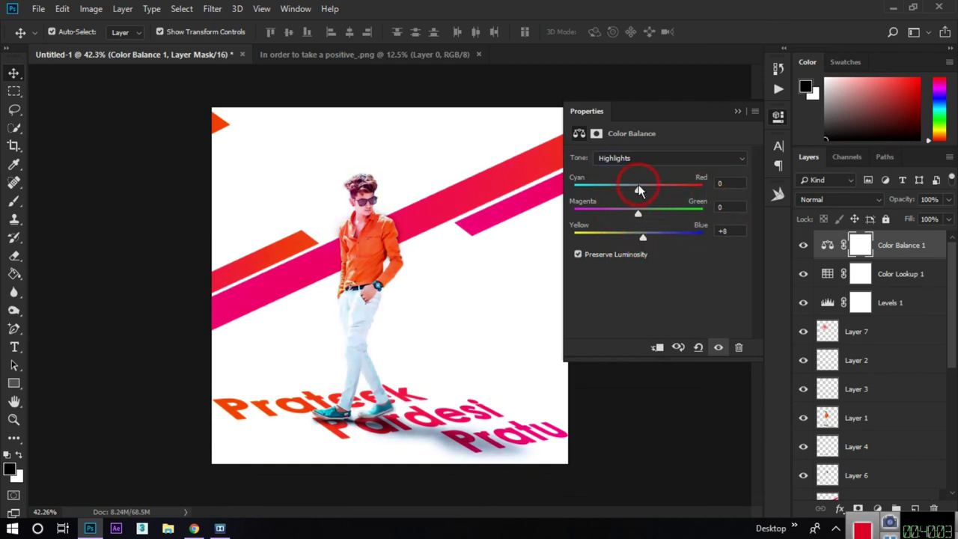
pyautogui.moveTo(639, 190); pyautogui.dragTo(667, 212)
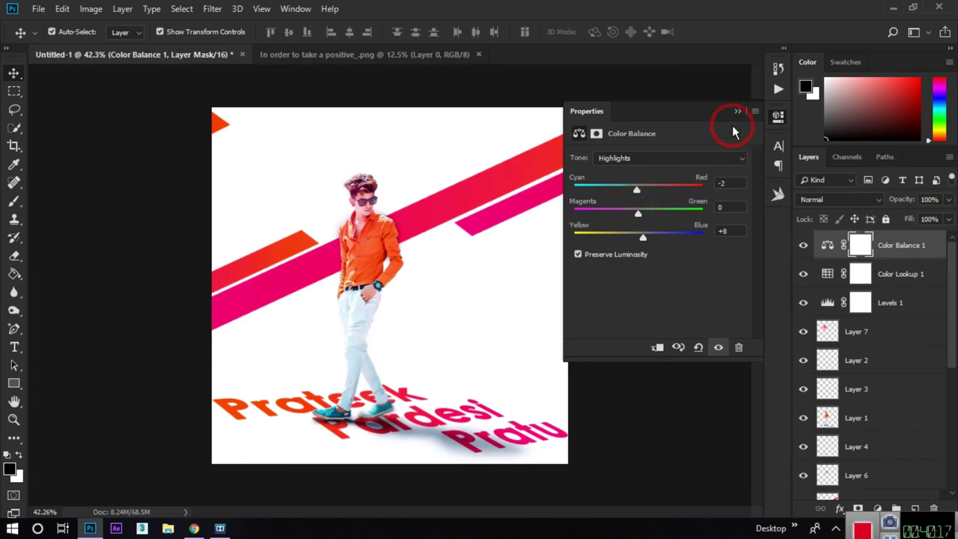
pyautogui.click(737, 111)
# - Add a Hue/Saturation layer on top with saturation -5
pyautogui.click(878, 509)
pyautogui.click(894, 368)
pyautogui.moveTo(658, 233); pyautogui.dragTo(642, 239)
pyautogui.click(737, 112)
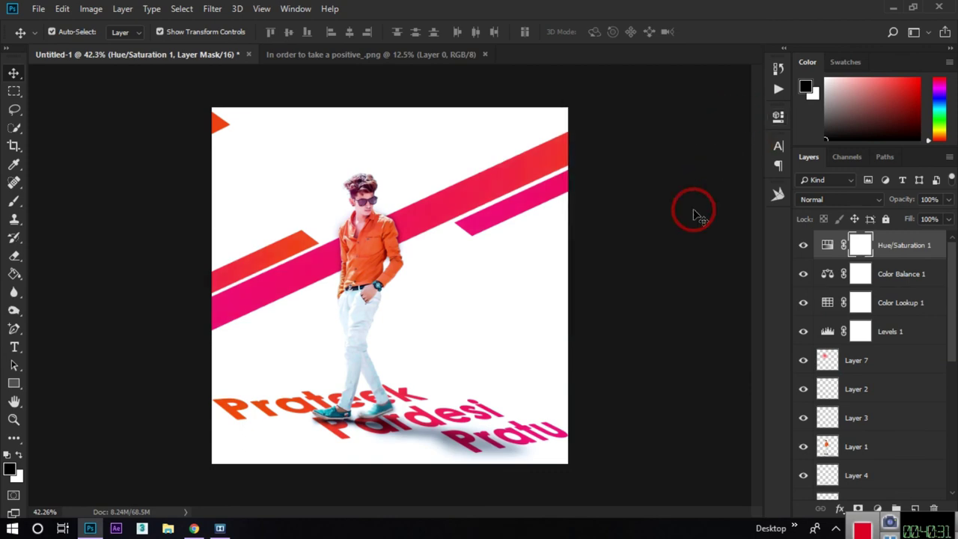
# - Save the poster as JPEG 'ppp', accept the JPEG options, then view ppp.jpg from the desktop
pyautogui.click(38, 8)
pyautogui.click(57, 165)
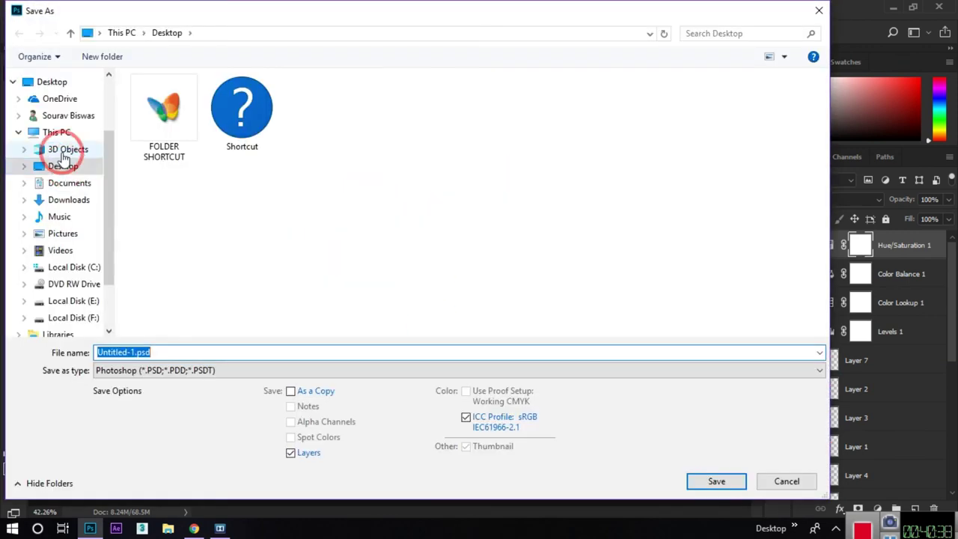
pyautogui.write('ppp')
pyautogui.click(187, 370)
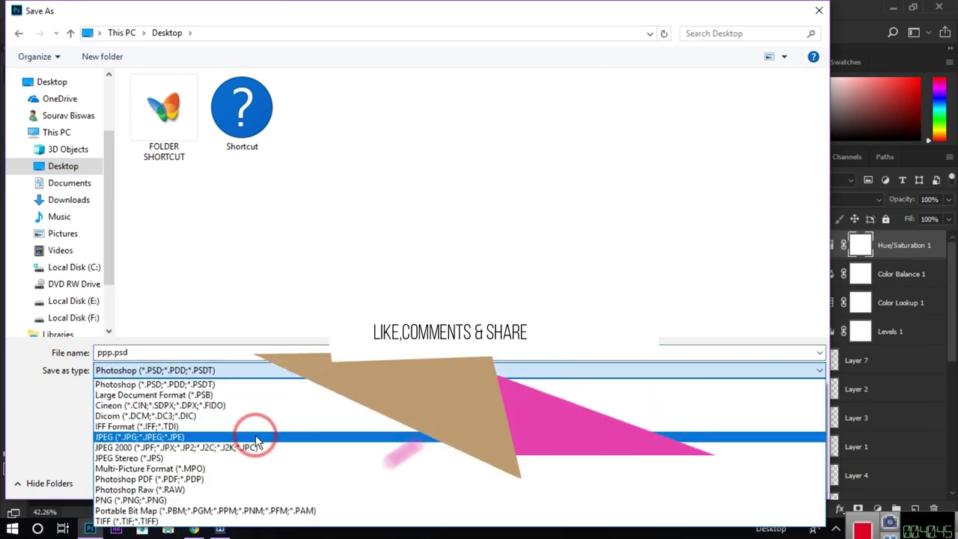
pyautogui.click(253, 436)
pyautogui.click(712, 479)
pyautogui.click(562, 118)
pyautogui.click(893, 7)
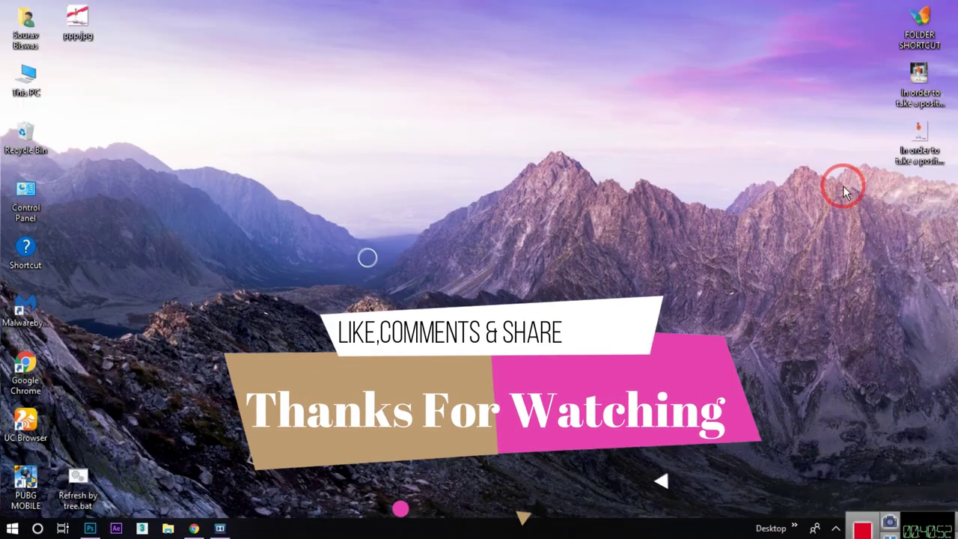
pyautogui.doubleClick(908, 217)
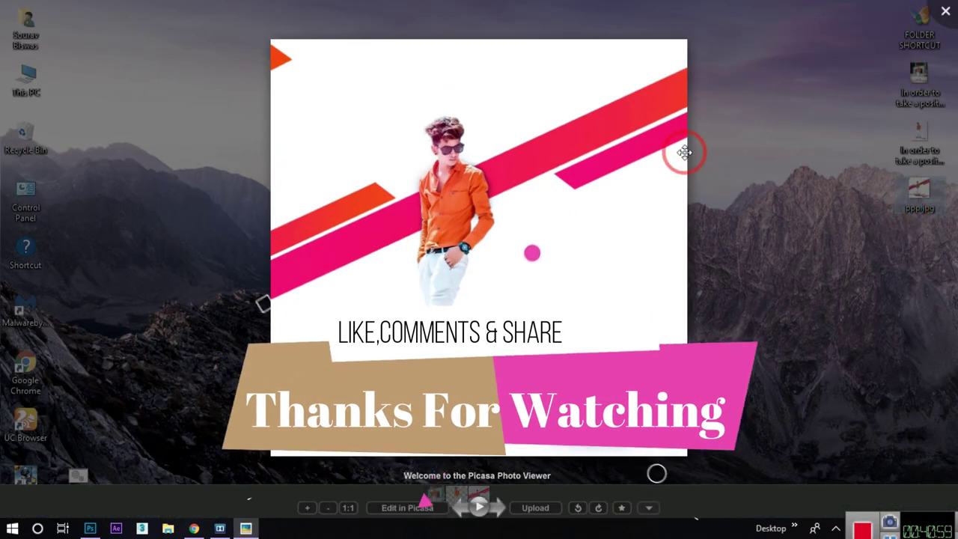